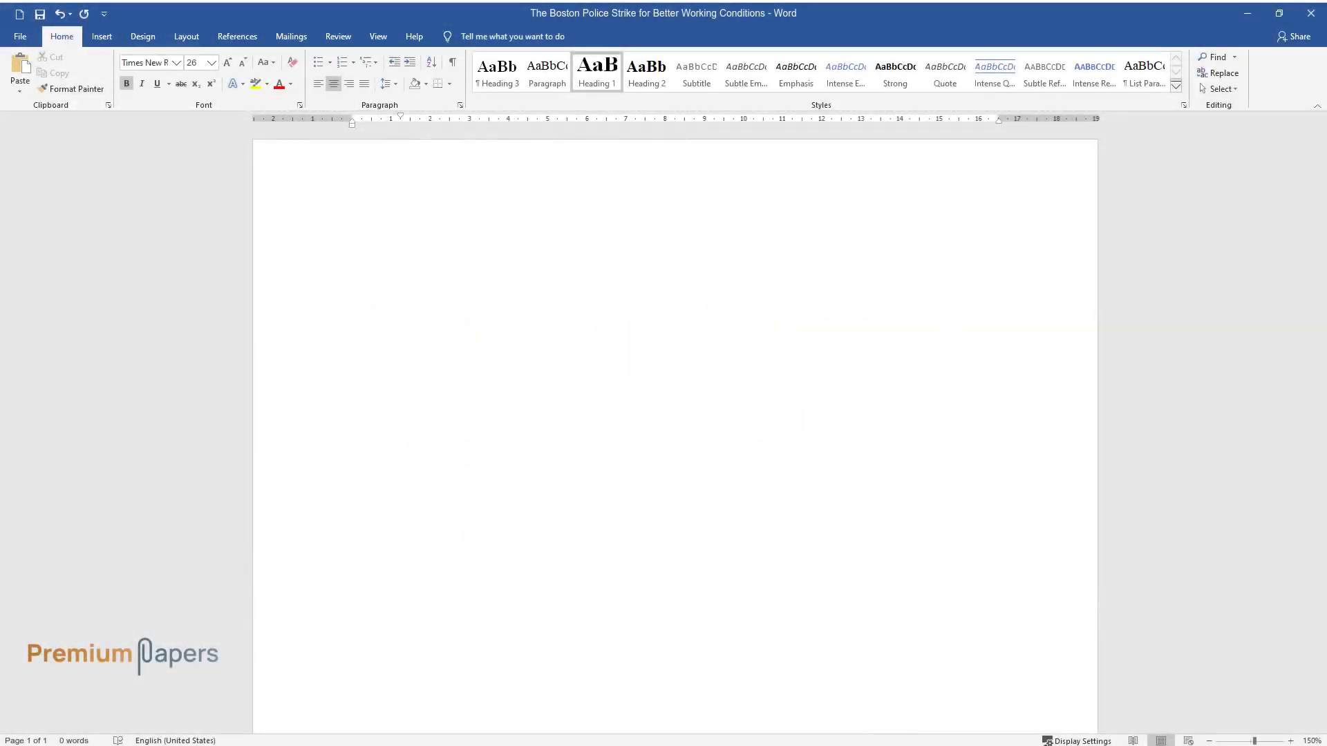
Step: Type the title 'The Boston Police Strike for Better Working Conditions' as a bold centred heading
text(The Boston Pol)
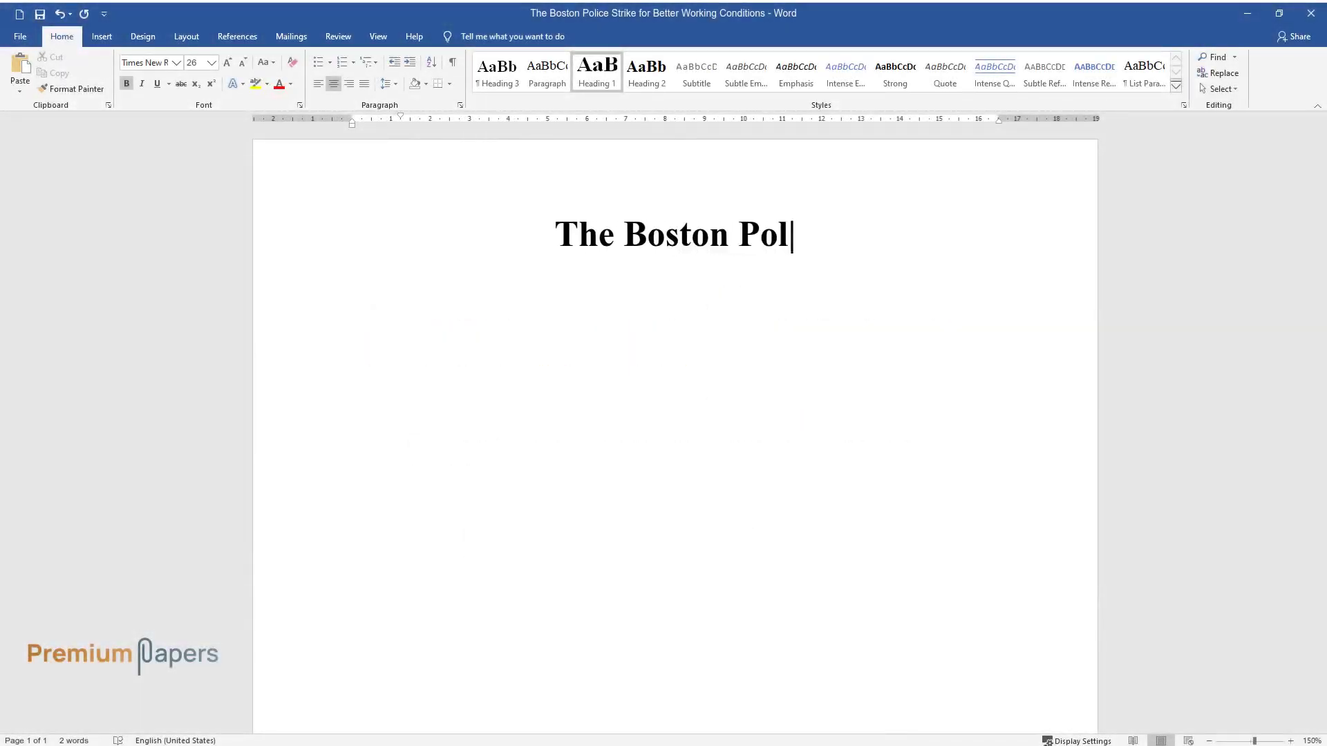
text(ice Strike for Better Working Conditions)
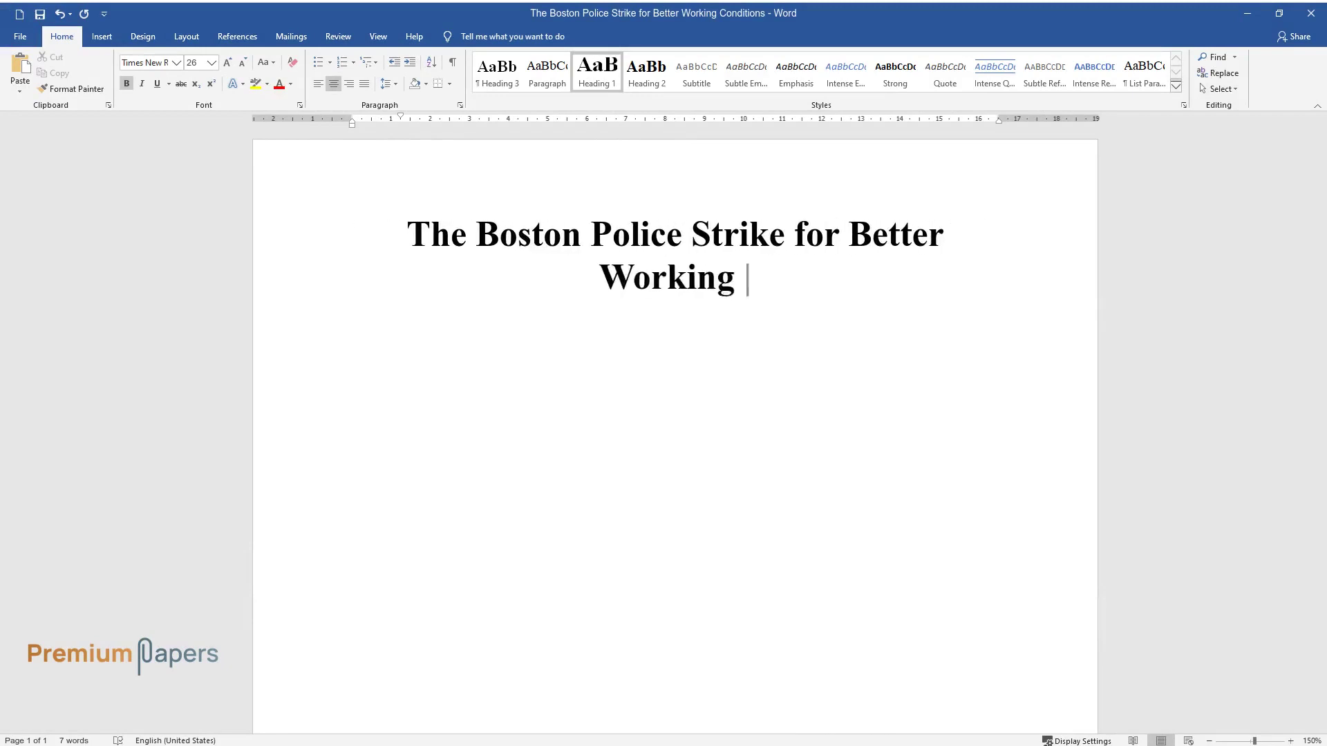
Step: Write the opening paragraph: 'The Boston police strike is one of the major events in American history…'
key(Return)
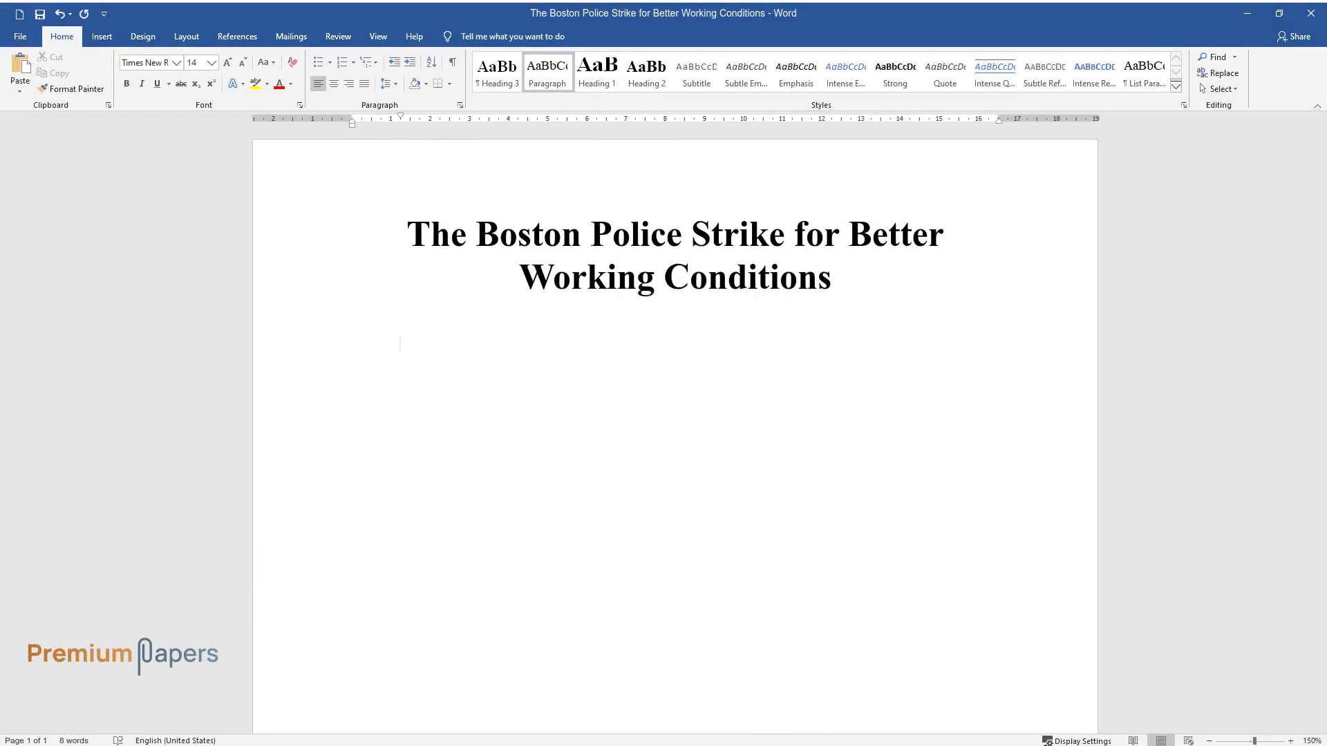
text(The Boston police strike is one o)
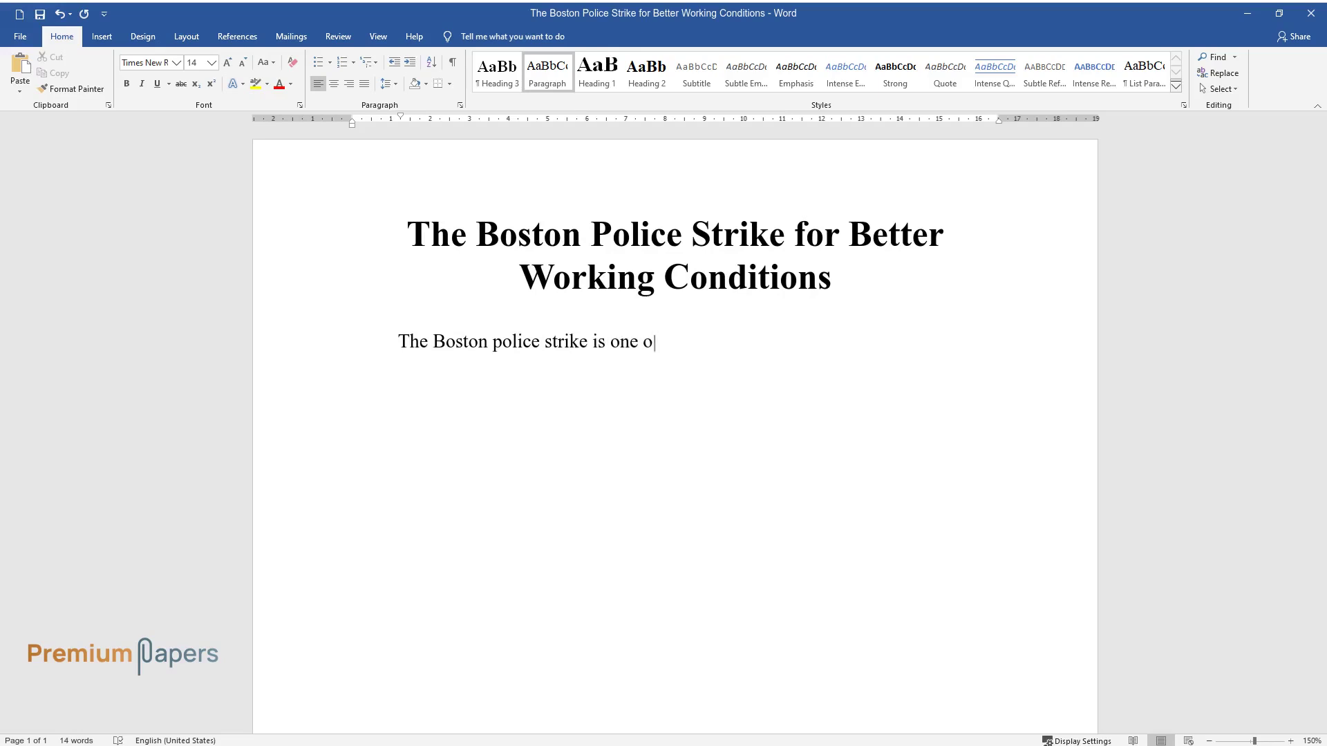
text(f the major events in American hi)
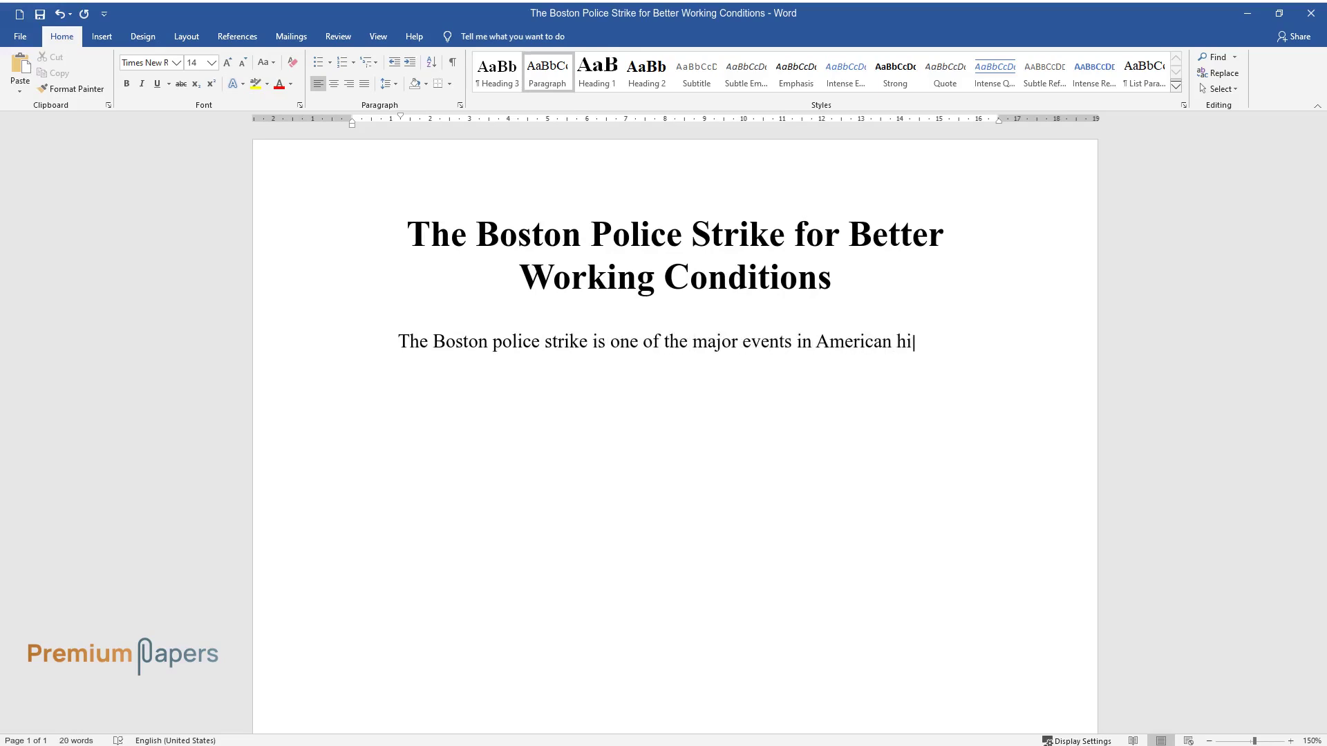
text(story. It occurred on 9 September)
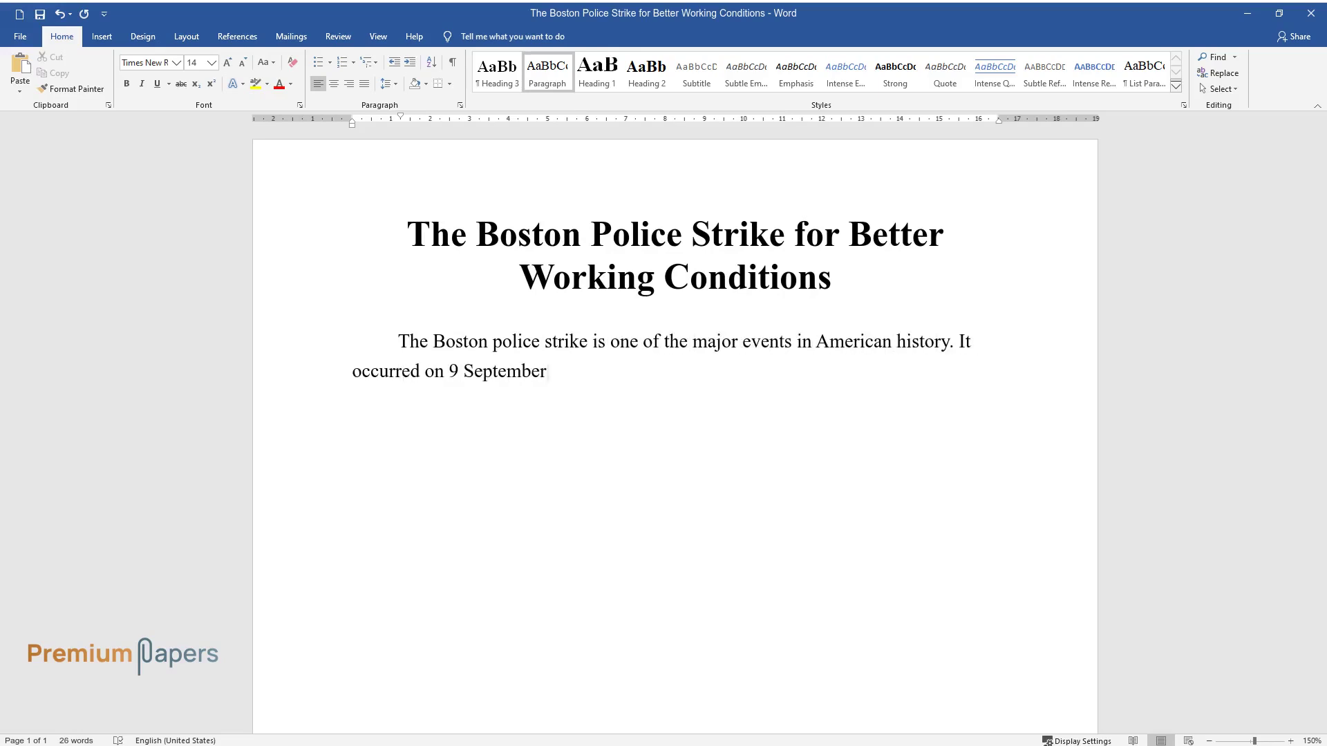
text( 1919. During this year, Massachus)
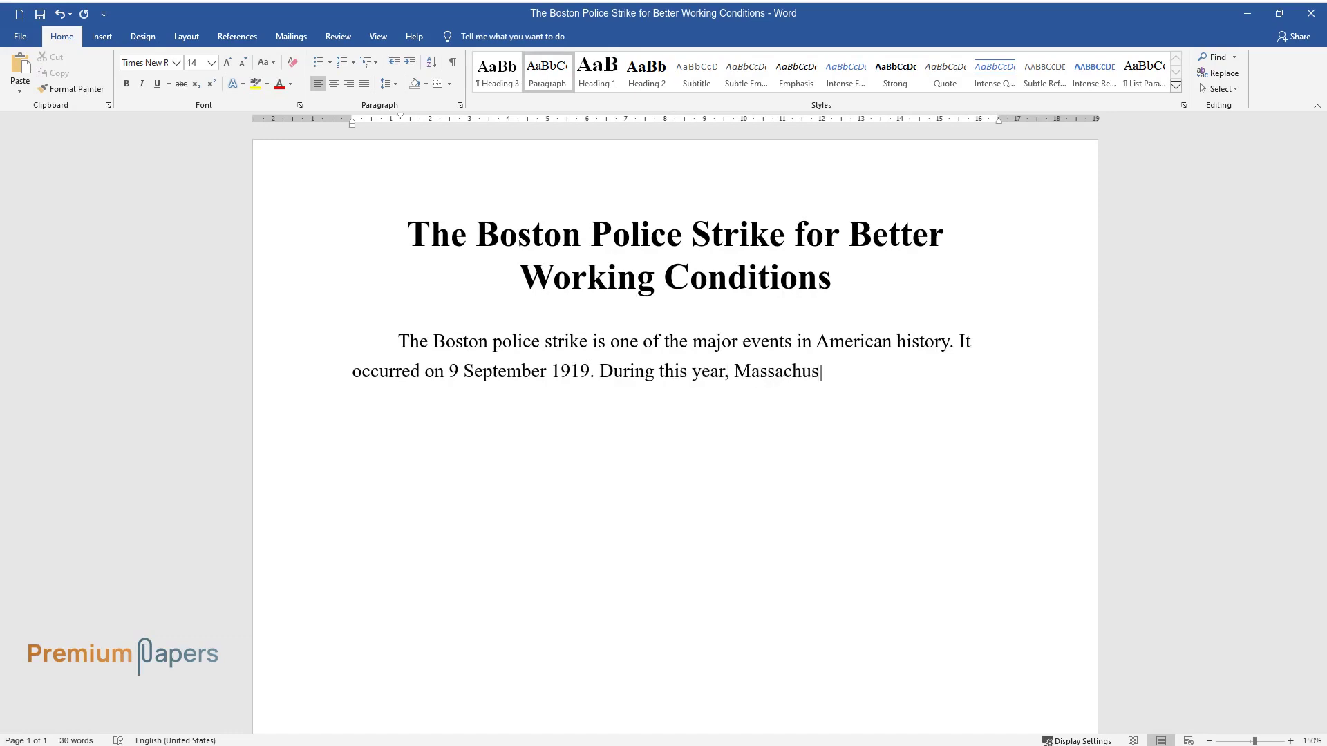
text(etts alone experienced 396 strike)
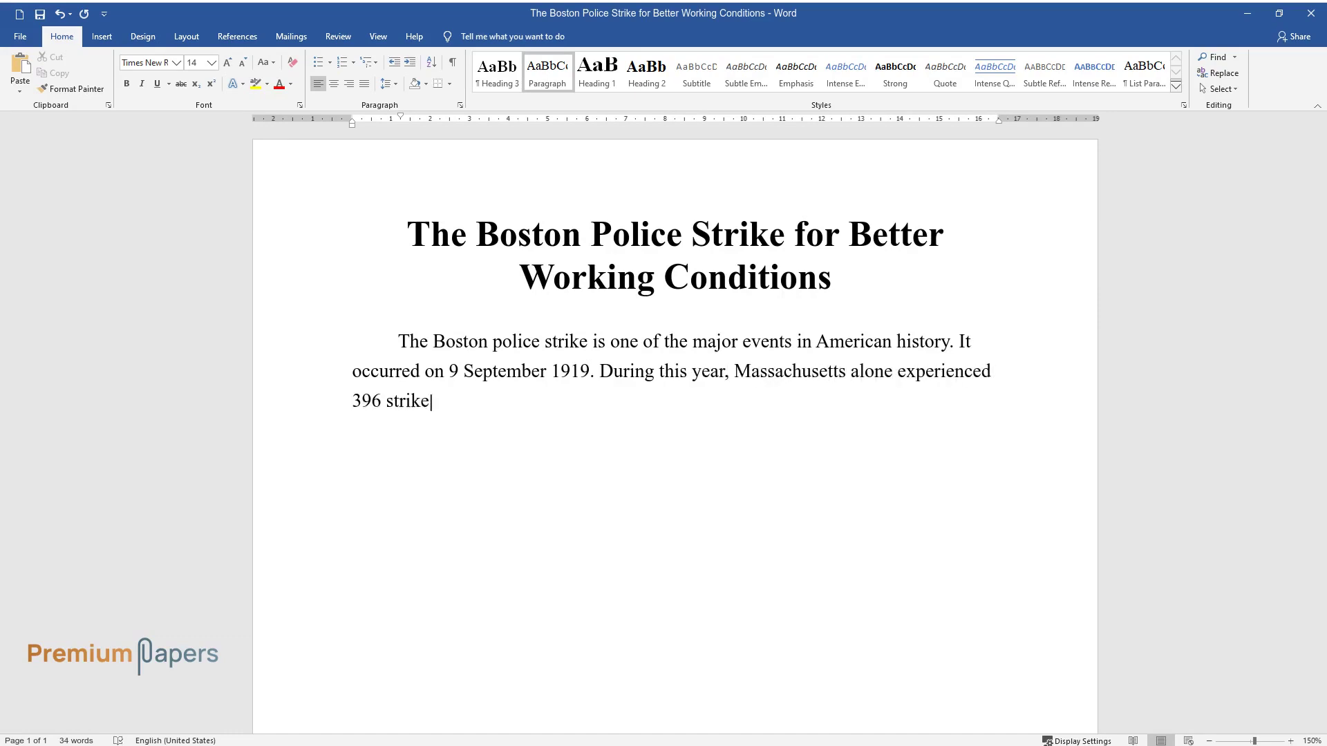
text(s since many workers thought that)
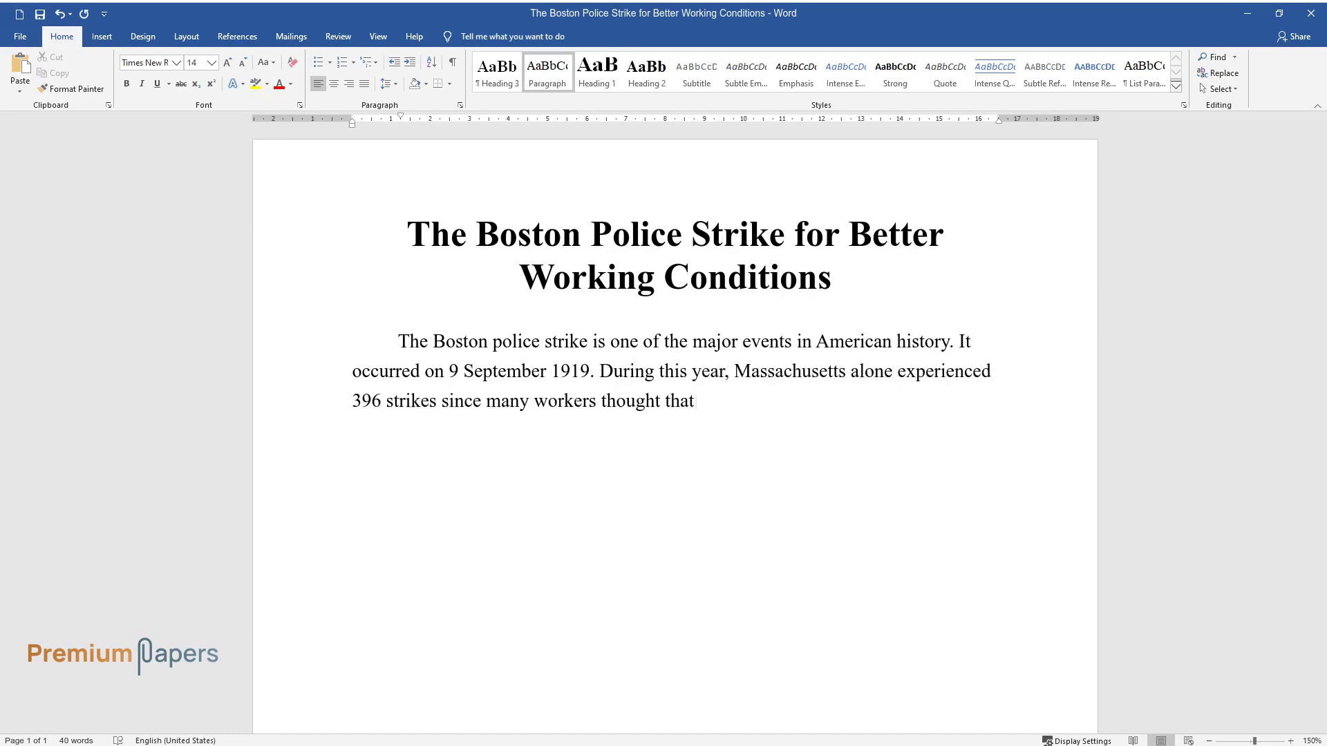
text( it was the most appropriate way t)
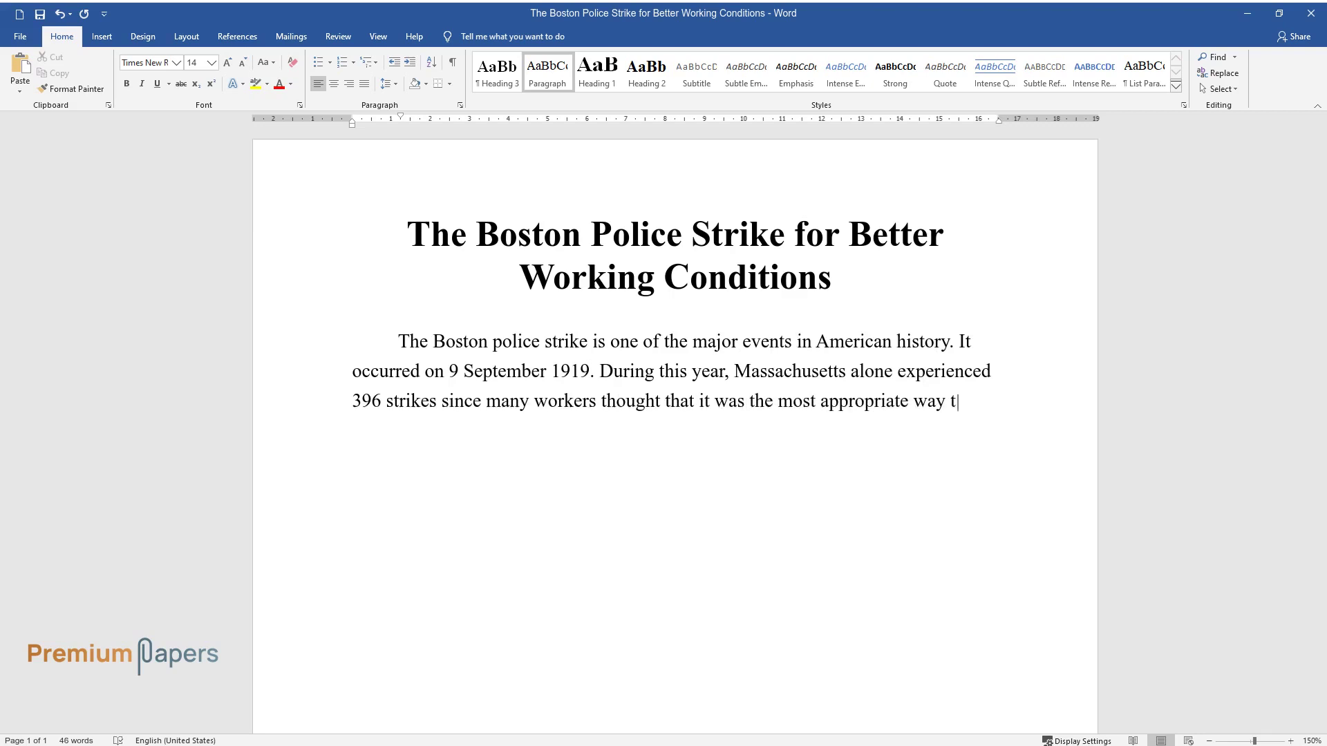
text(o induce changes in their places )
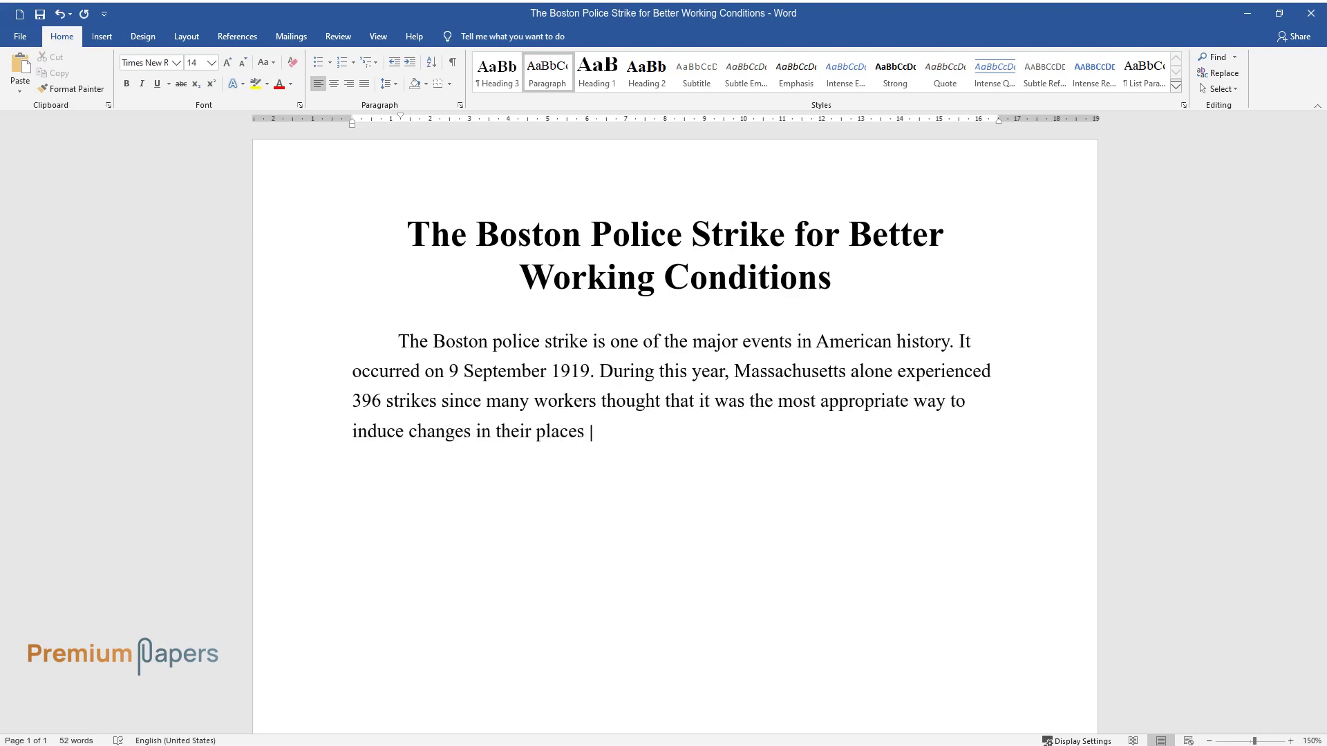
text(of work, especially concerning th)
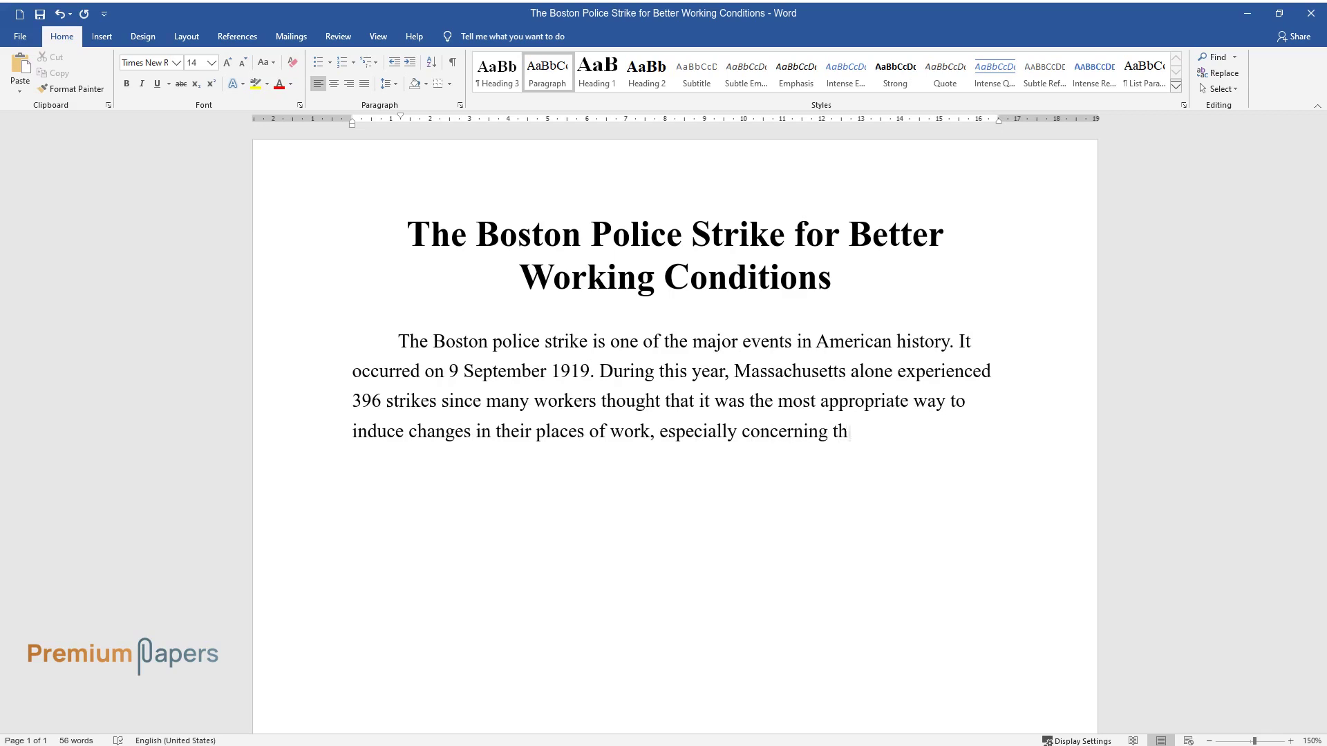
text(eir wages and the working environment. Mos)
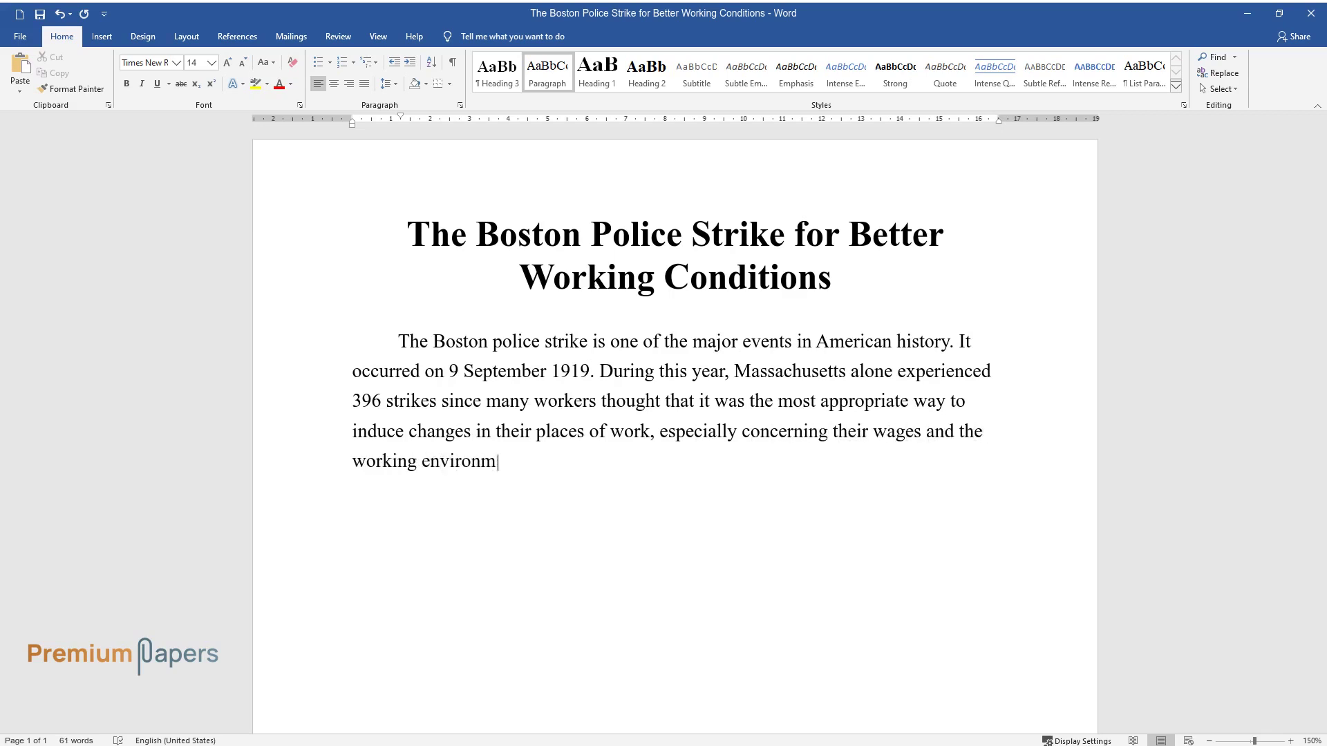
text(t of them achieved this t)
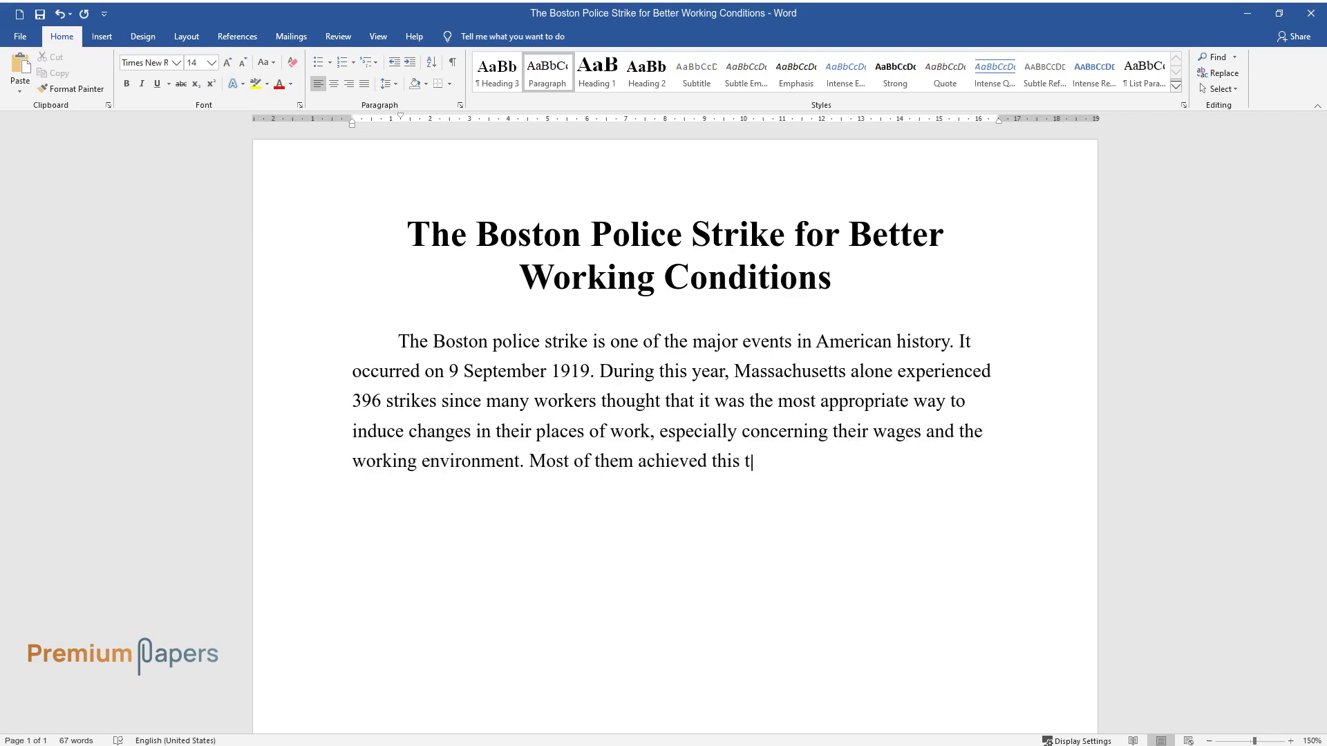
text(hrough the help of trade unions.)
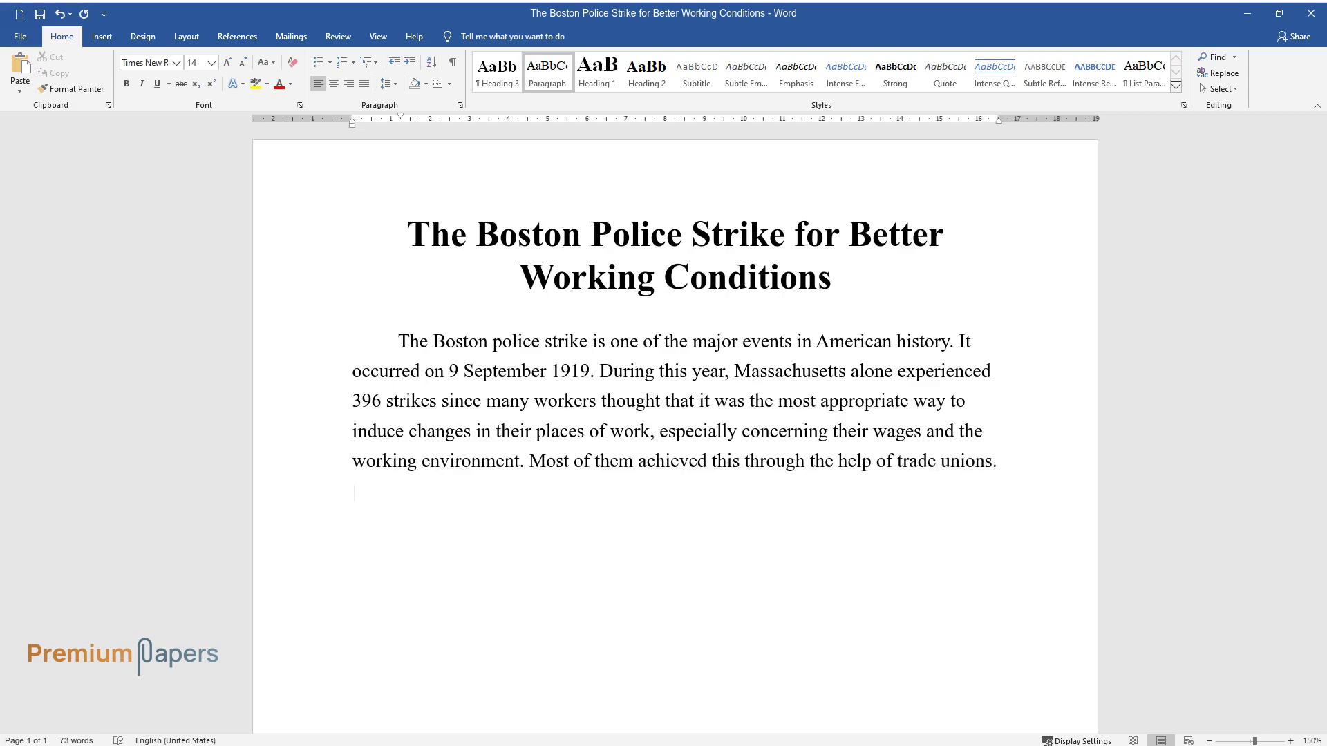
text( The attempt of the Bostonian polic)
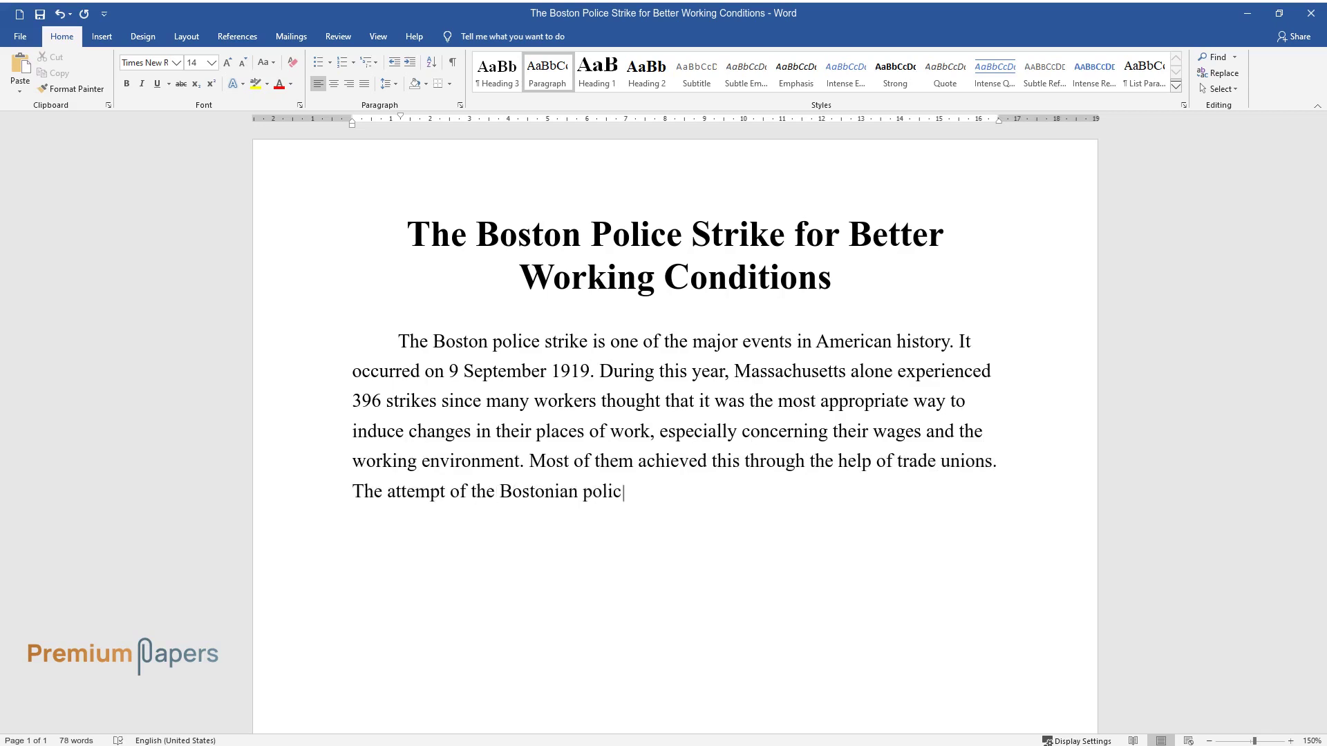
text(e to bring changes in their workf)
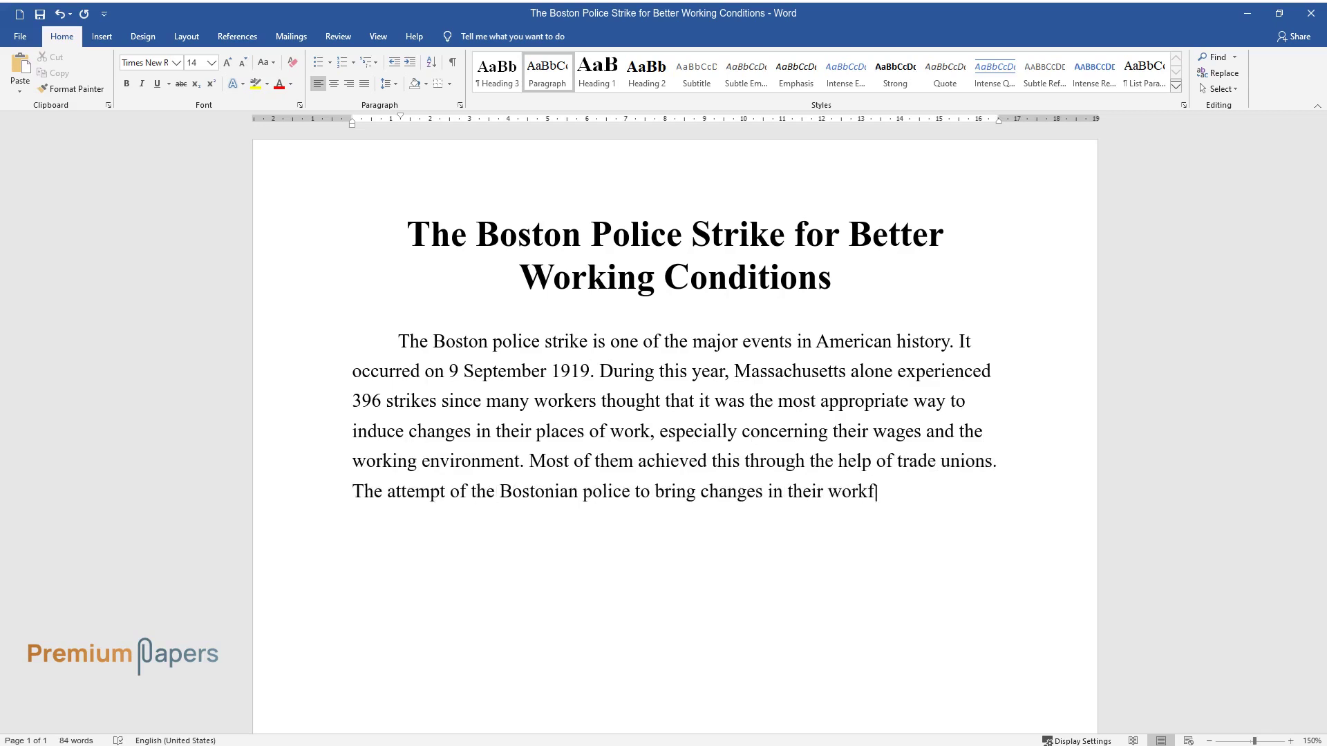
text(orce led to major changes not onl)
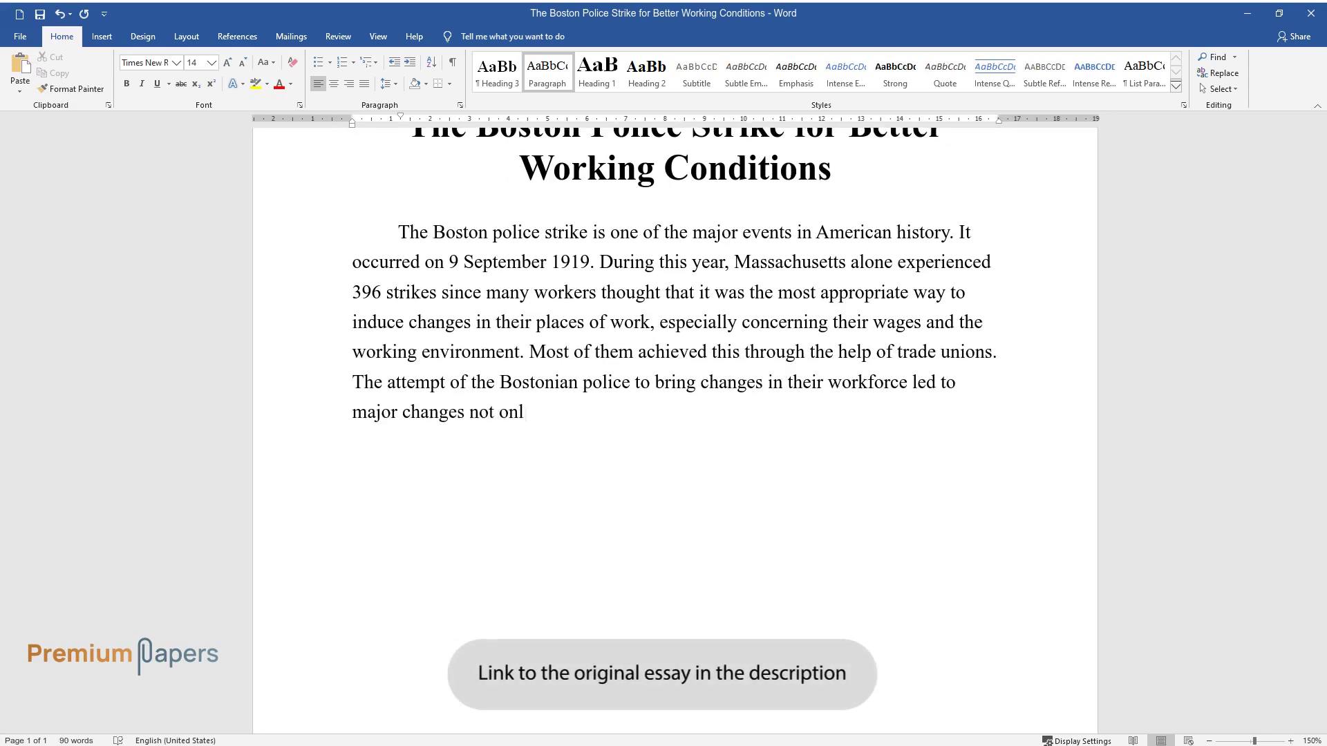
text(y in the police force but also in )
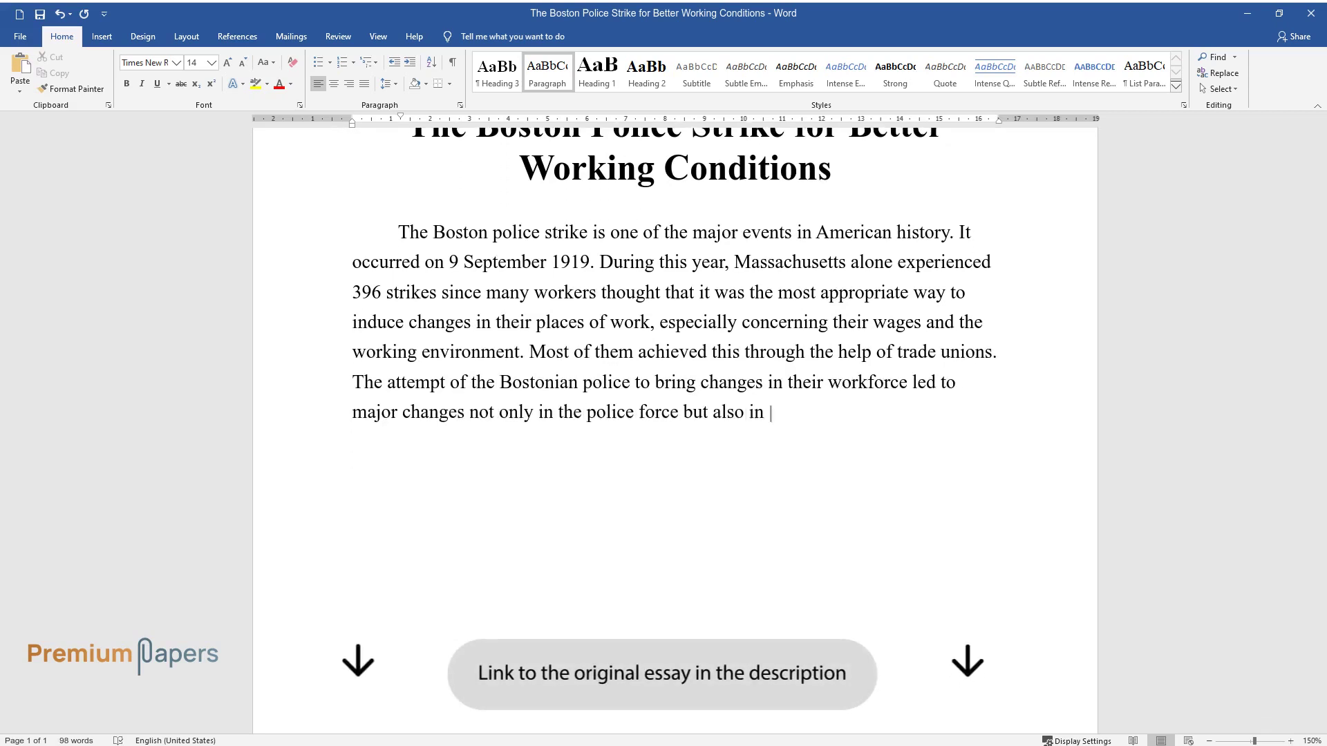
text(the American community.)
key(Return)
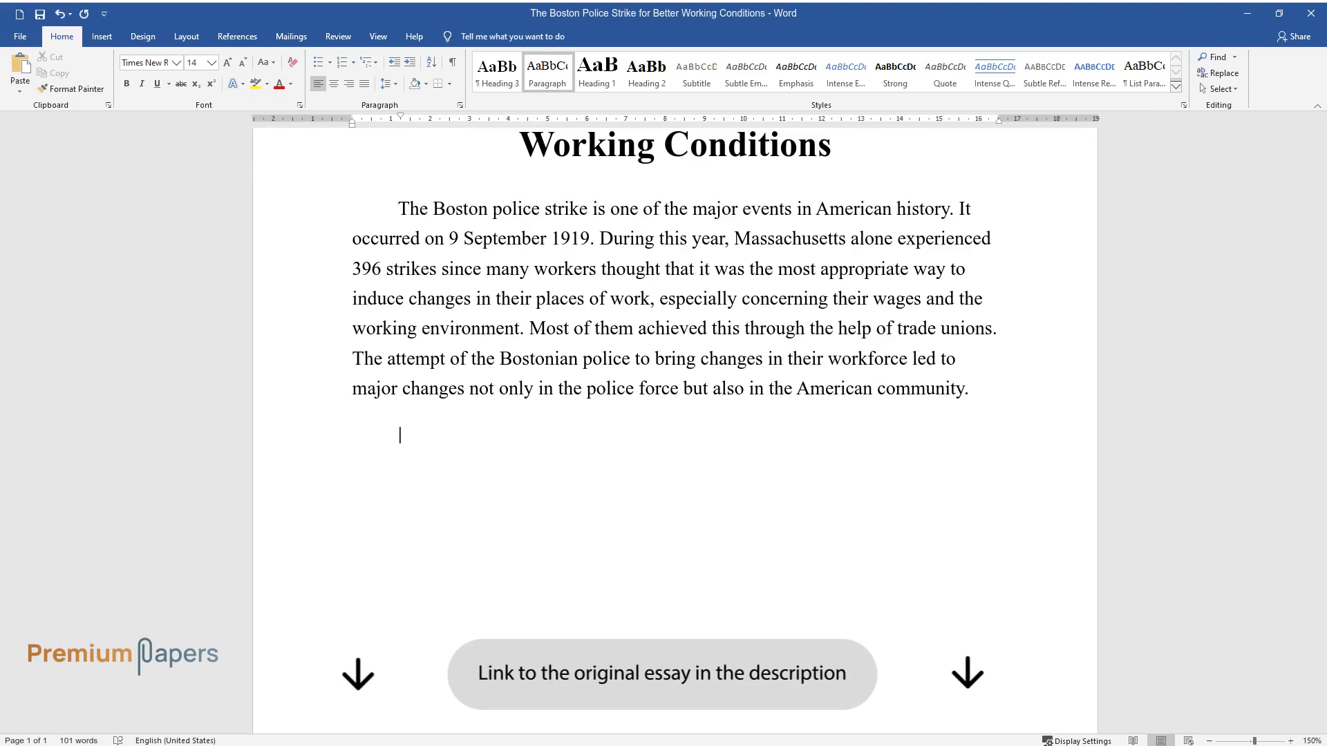
Step: Write the paragraph beginning 'Several factors led to the strike', ending with the 1919 Boston police strike
text(Severa)
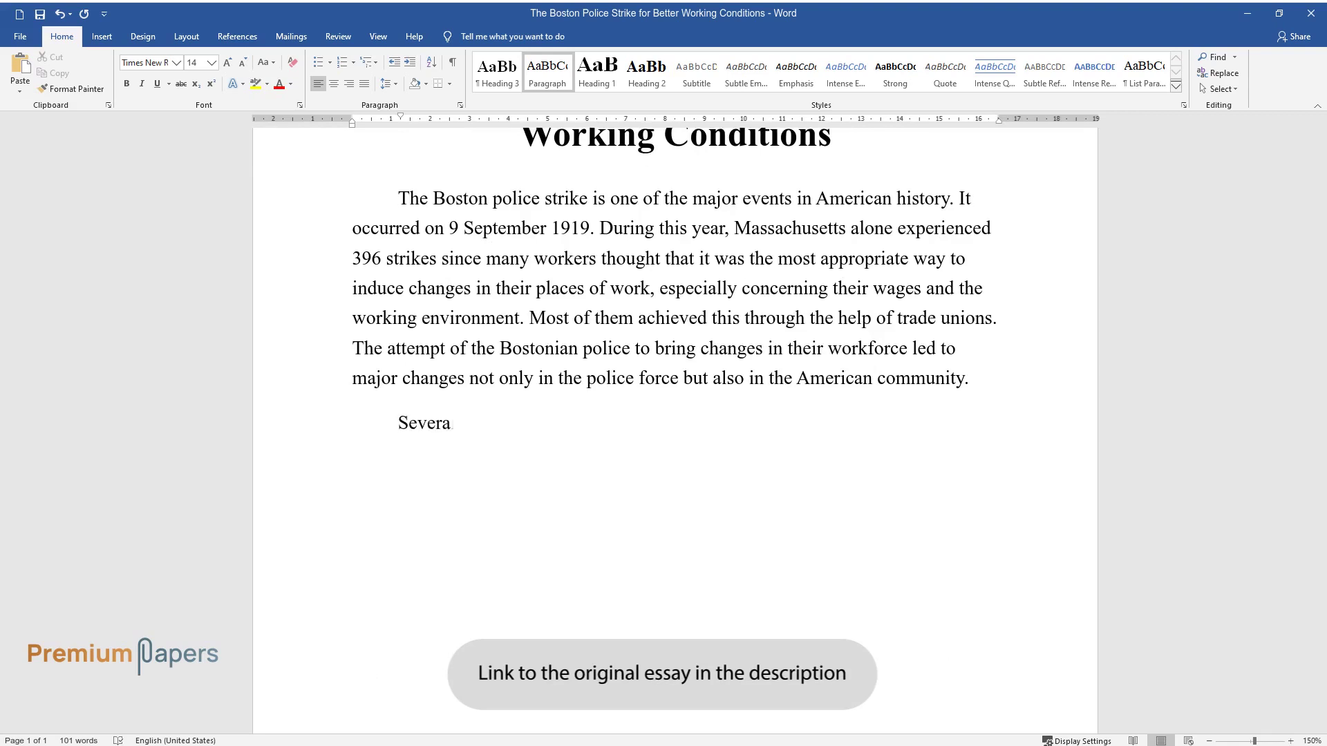
text(l factors led to the strike. The p)
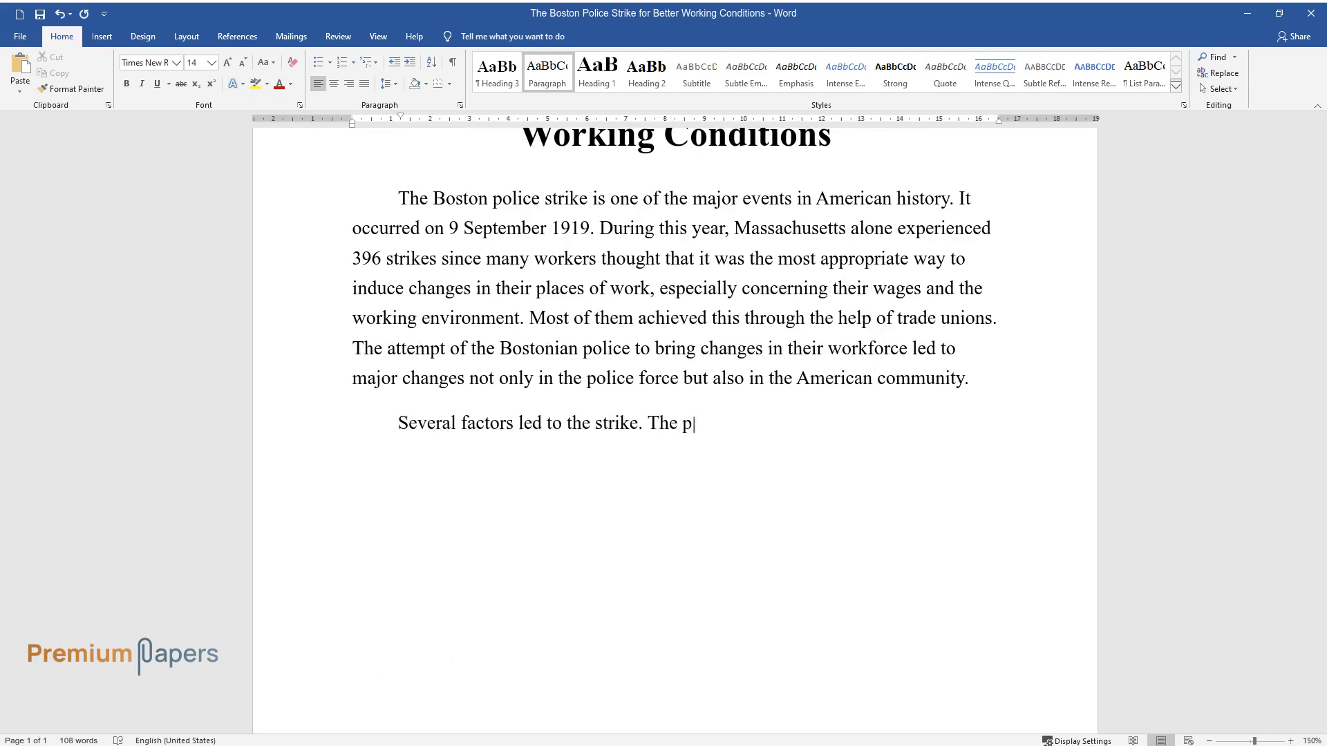
text(olice had genuine grievances, whic)
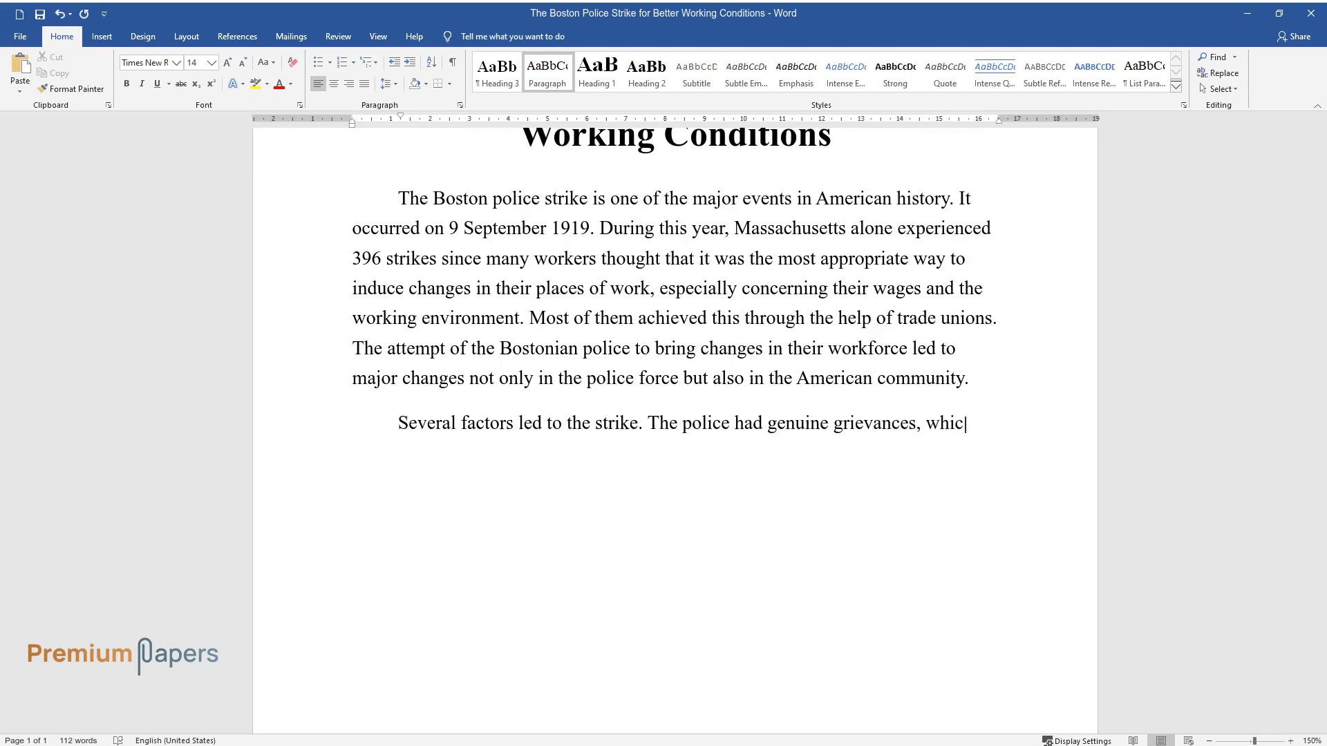
text(h they started expressing as earl)
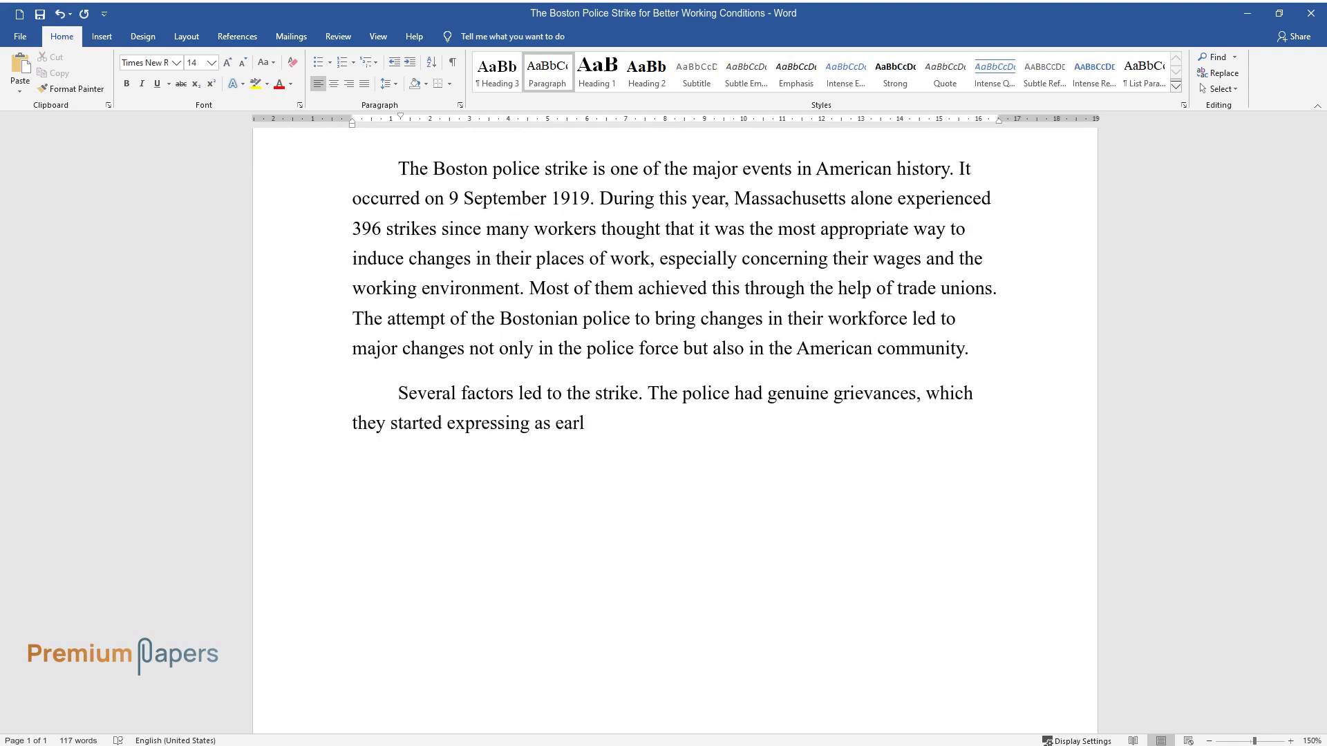
text(y as 1917 but the government did n)
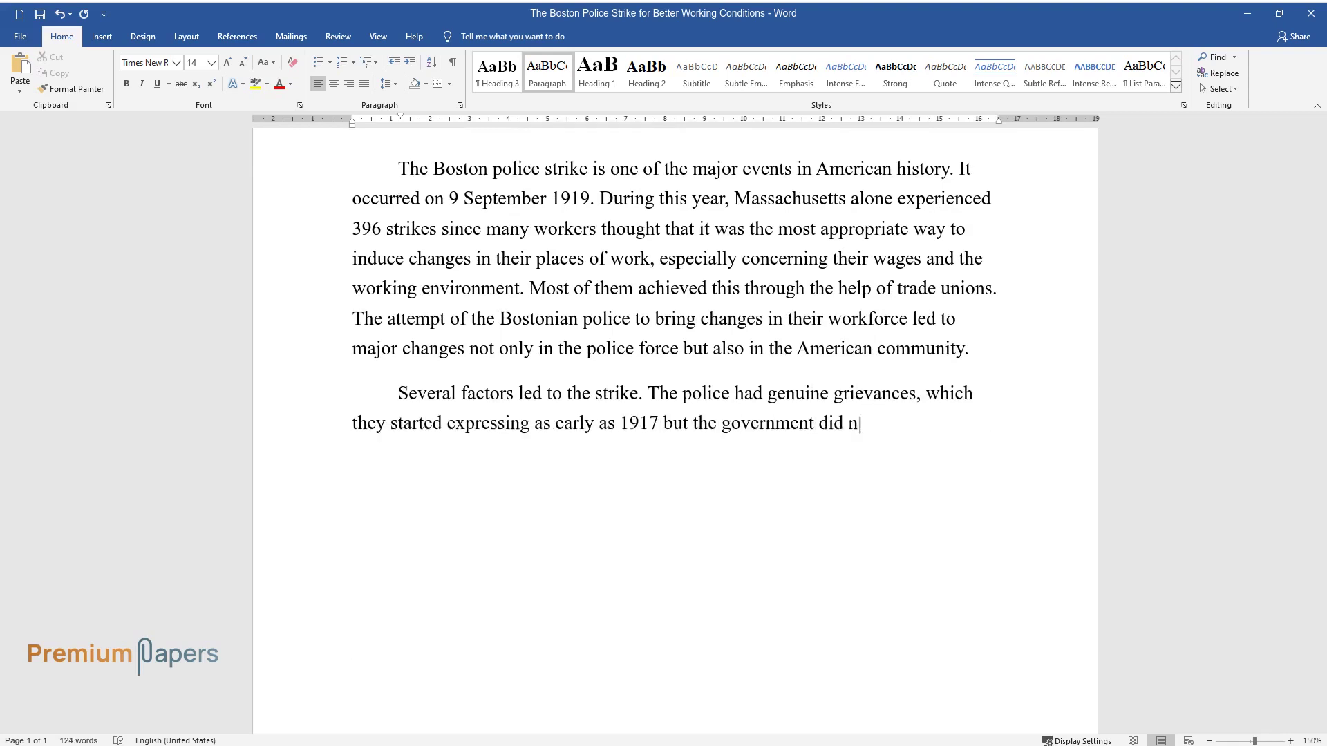
text(ot respond. One of their concerns )
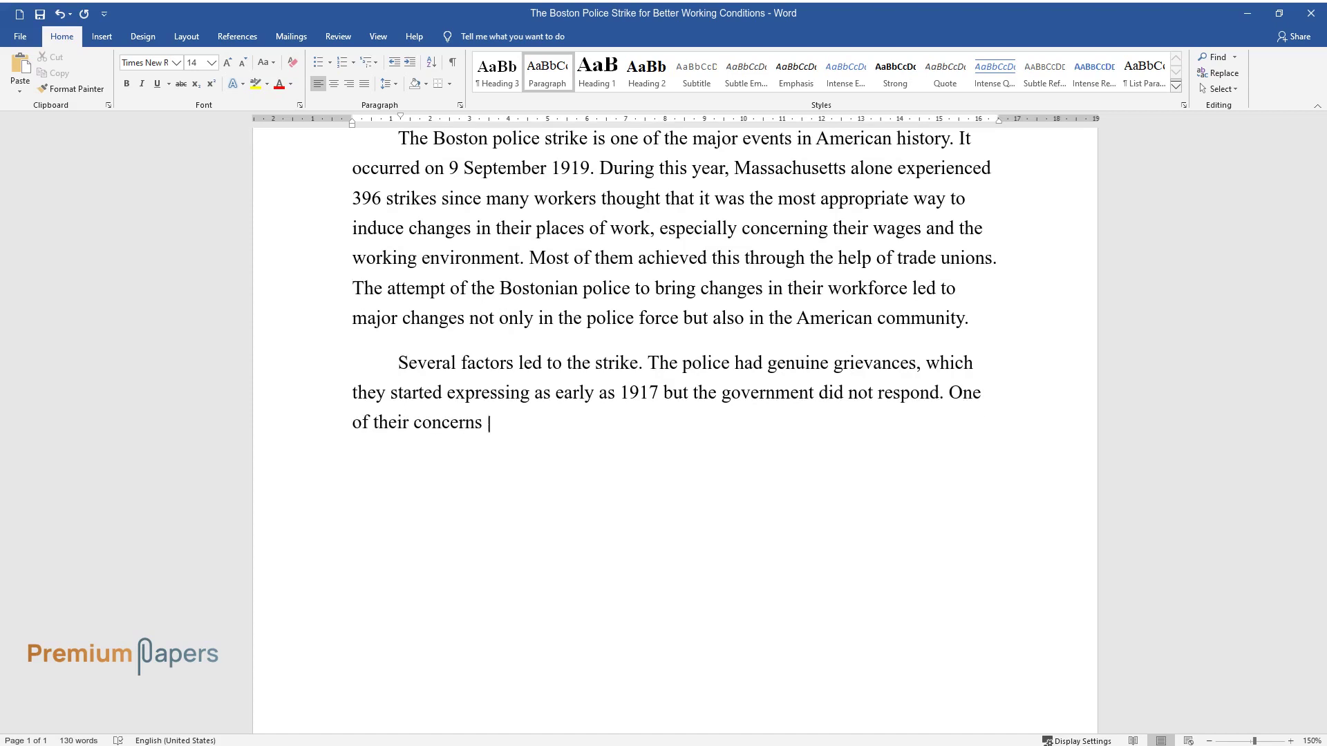
text(was the poor pay that the police r)
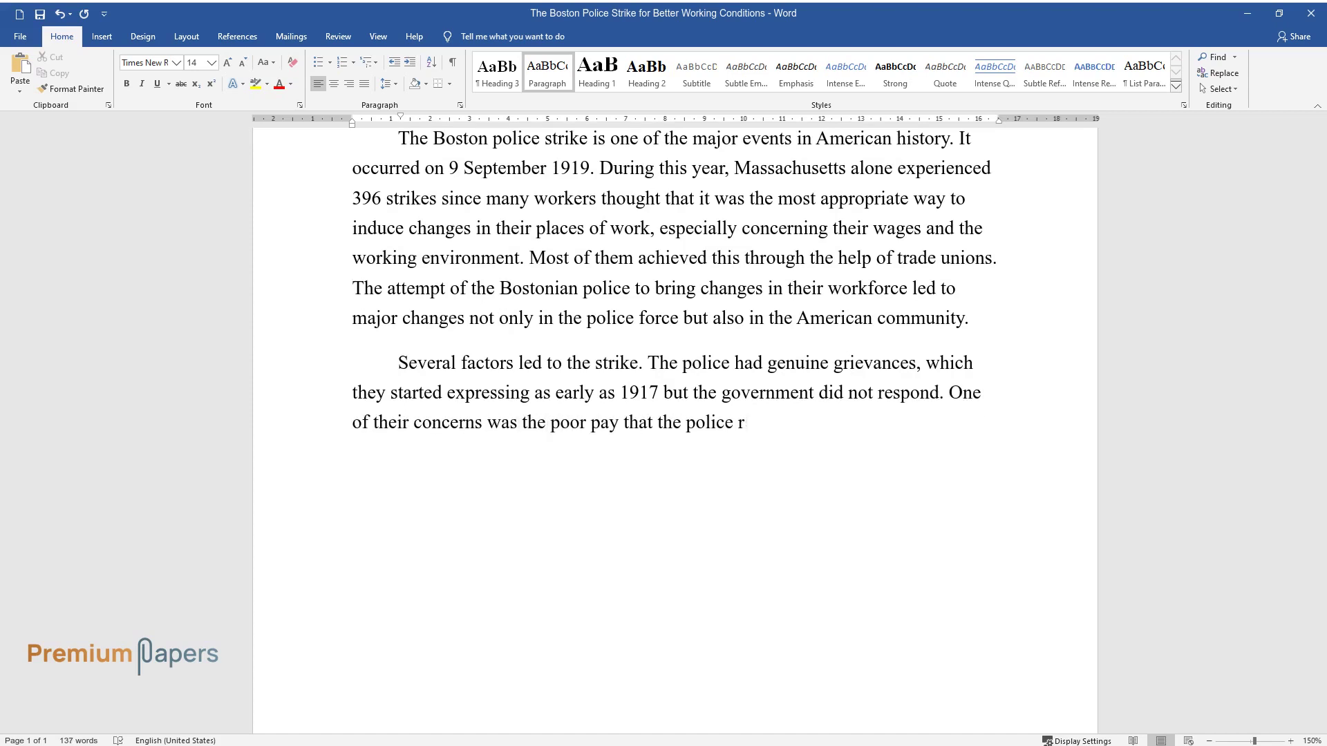
text(eceived. According to Richard, the average)
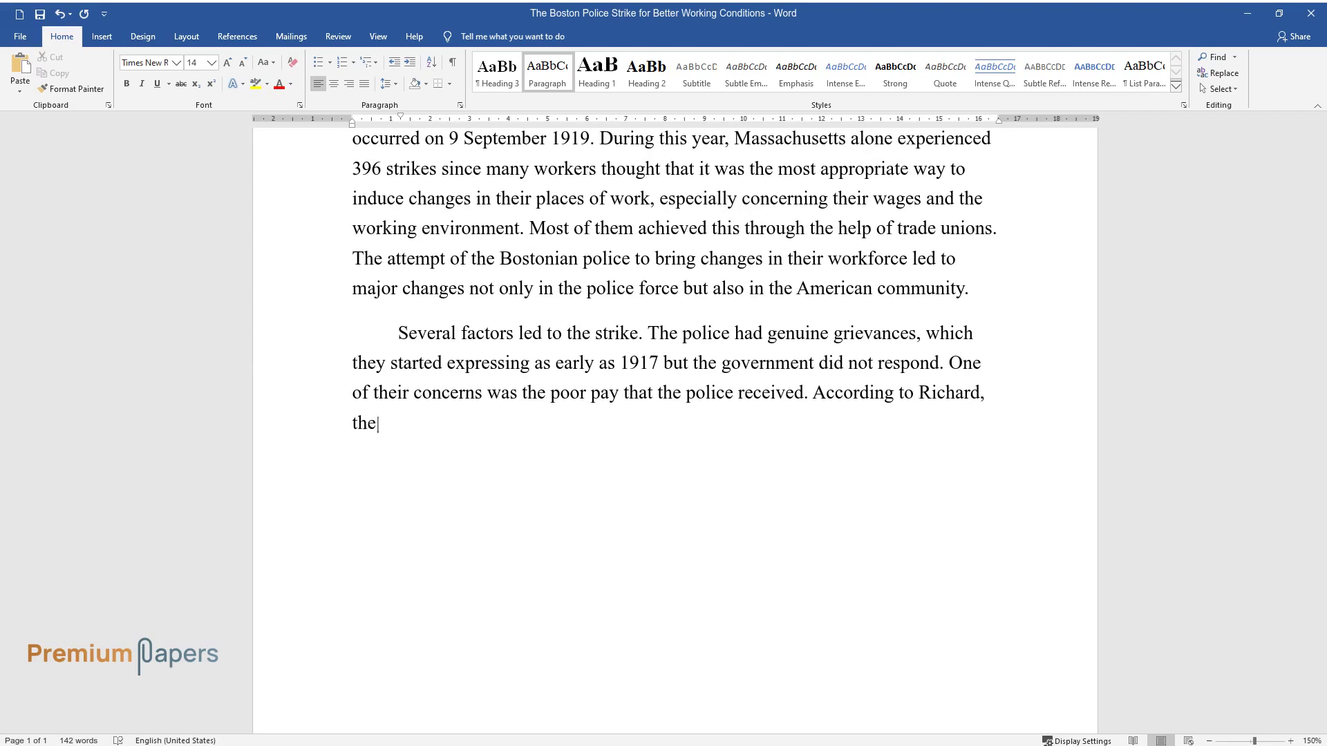
text( police pay was 29 cents p)
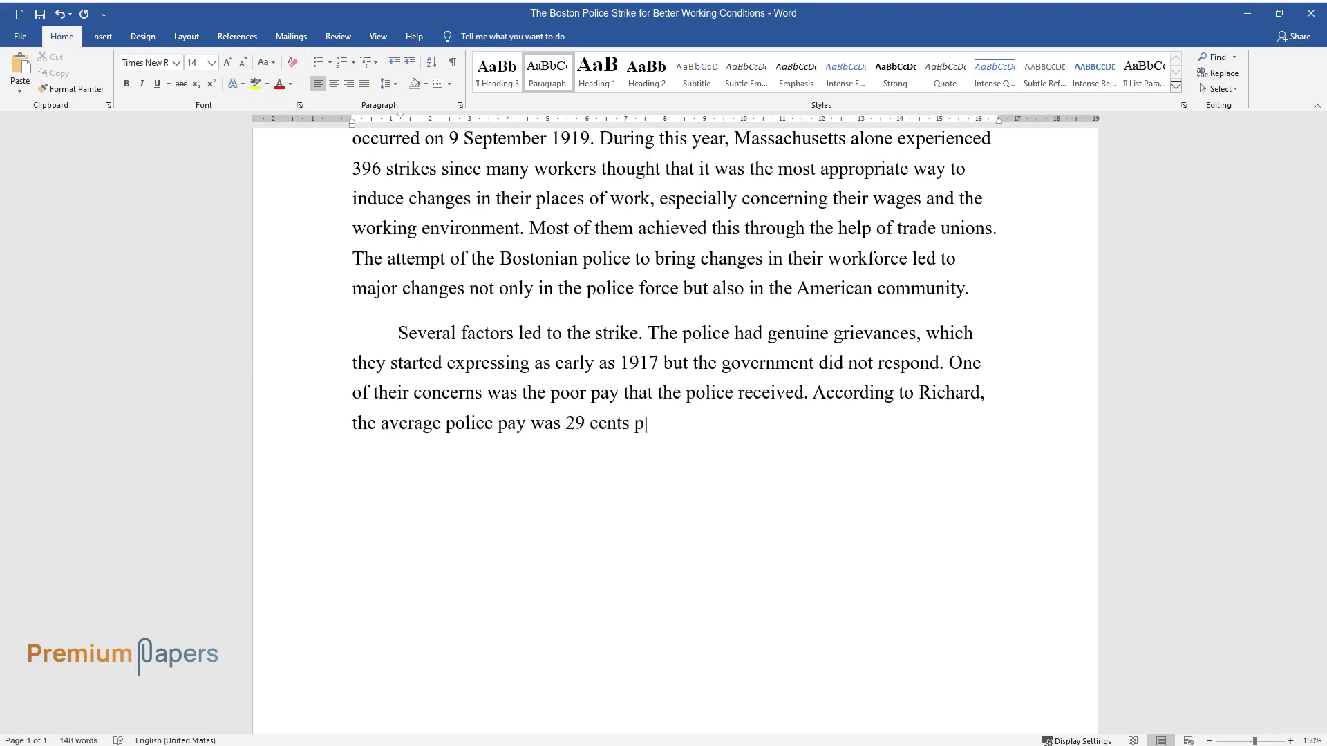
text(er hour with recruits receiving $2)
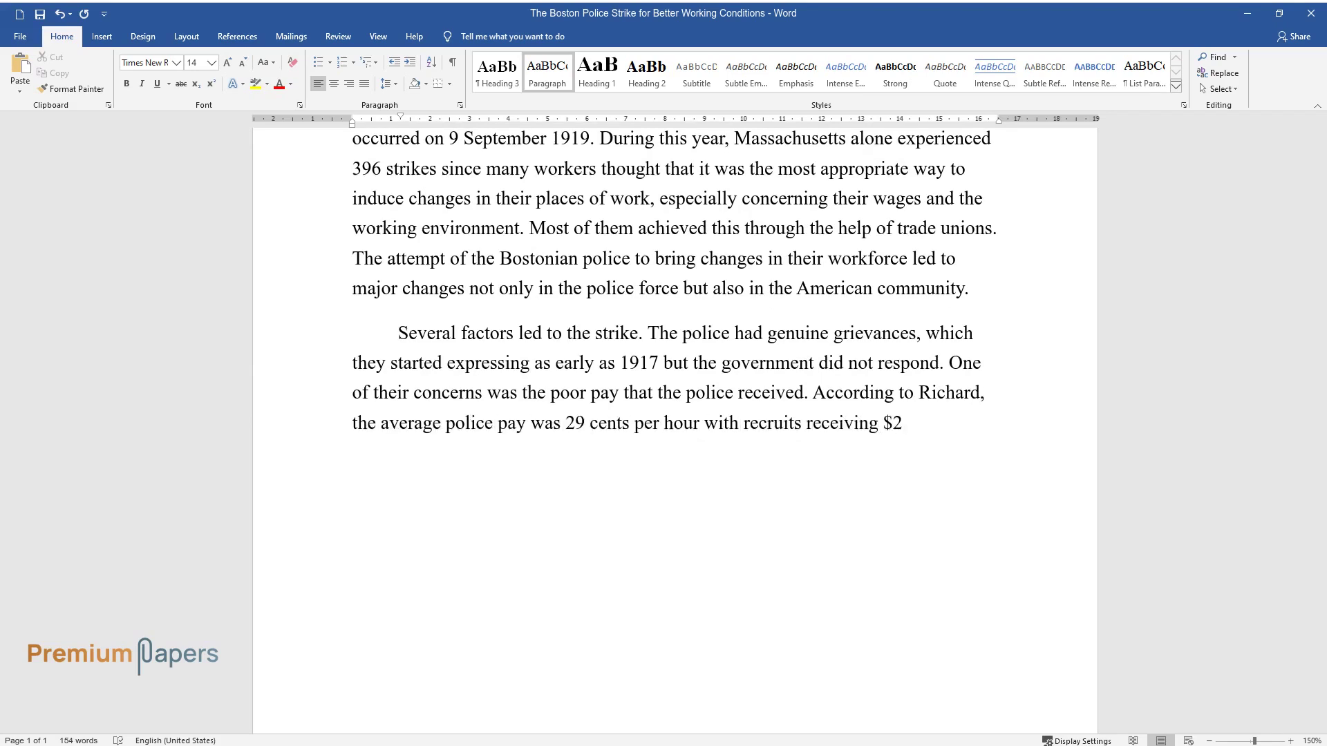
text( per day. The condition had remained the same for o)
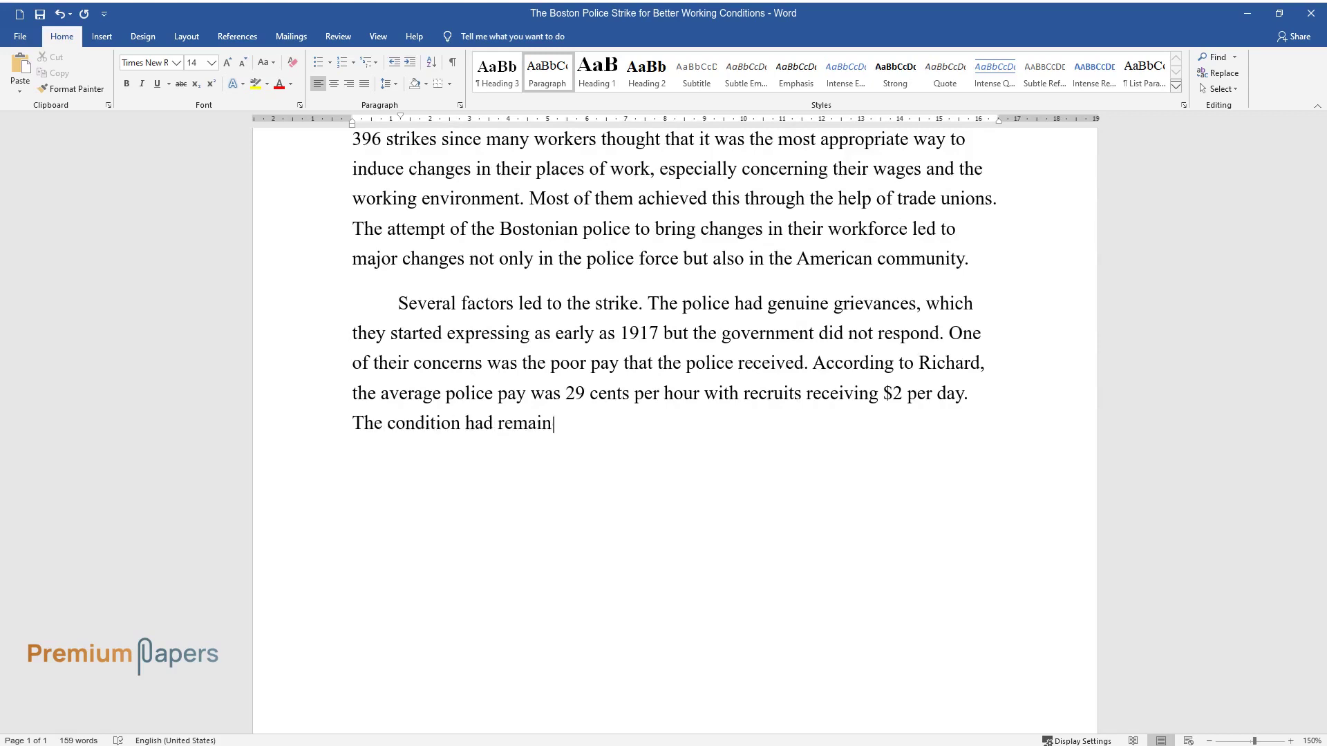
text(ver sixty years and the Bostonian police f)
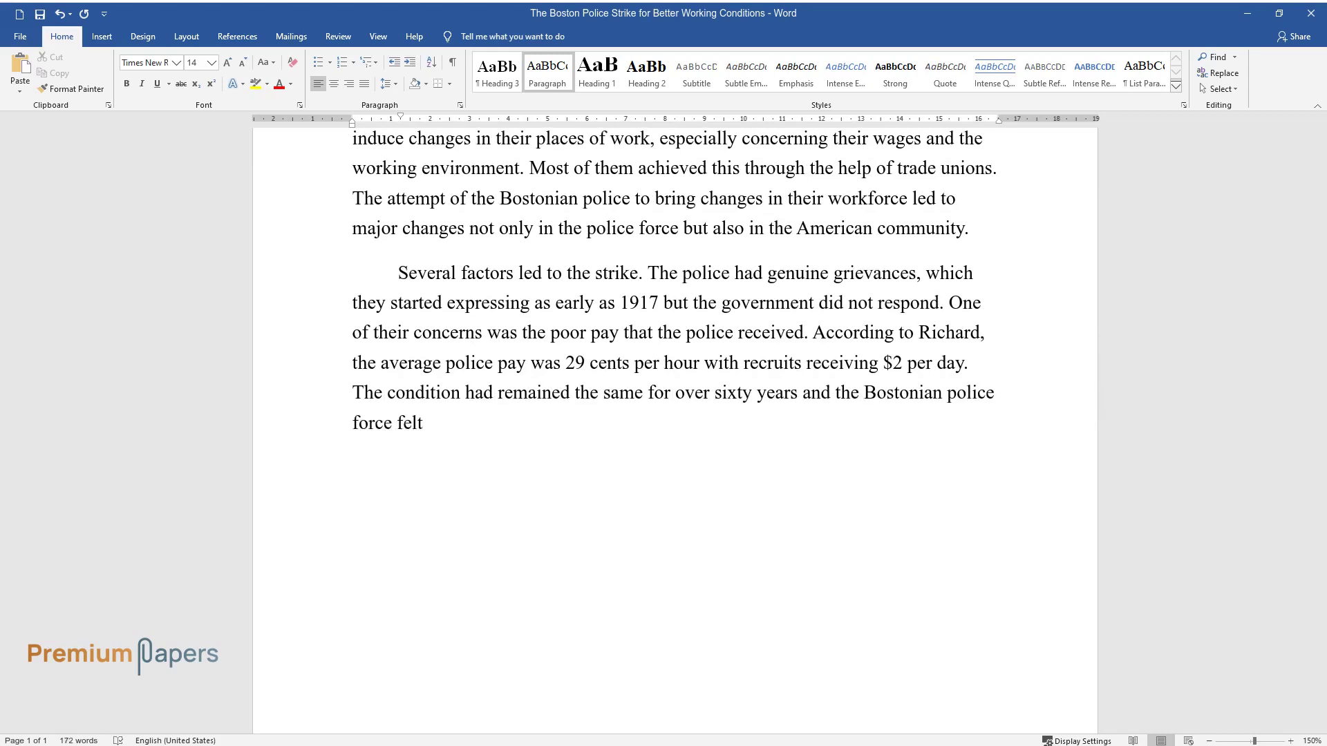
text(orce felt that it was time that the governm)
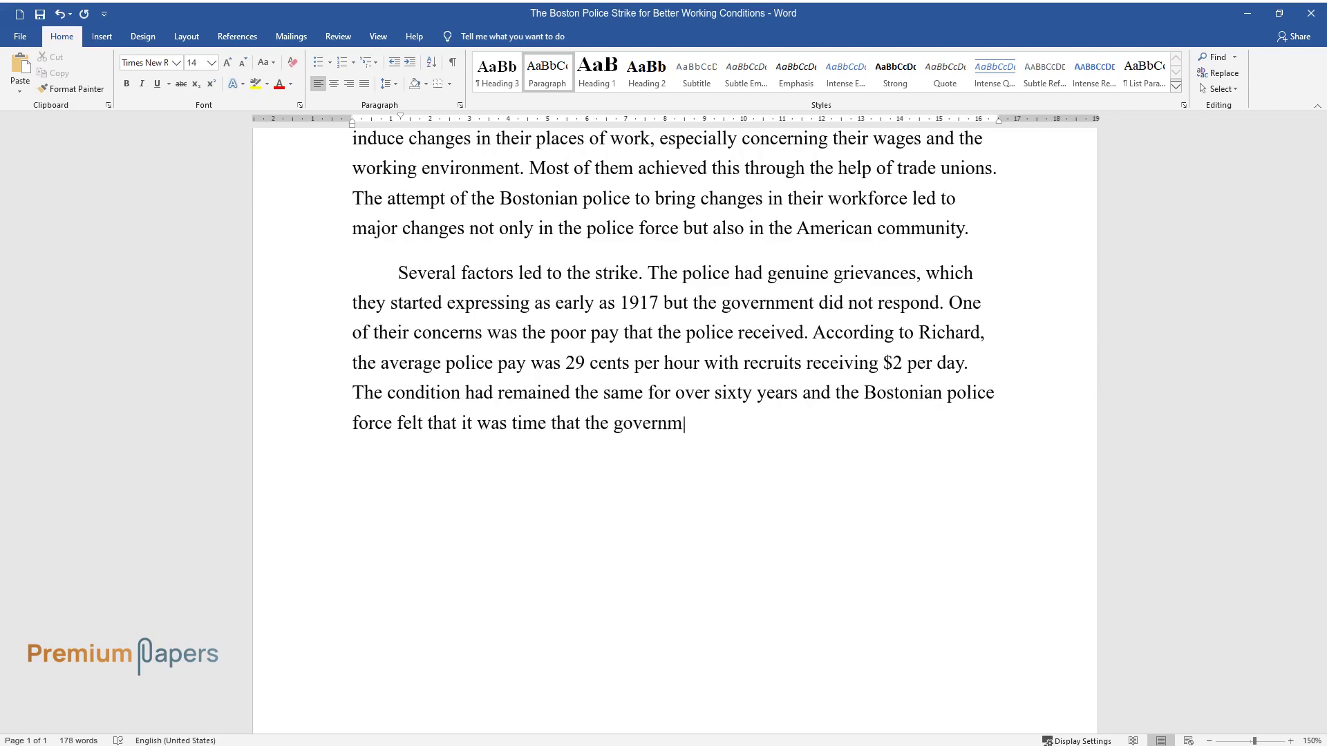
text(ent hiked their pay. In addition, )
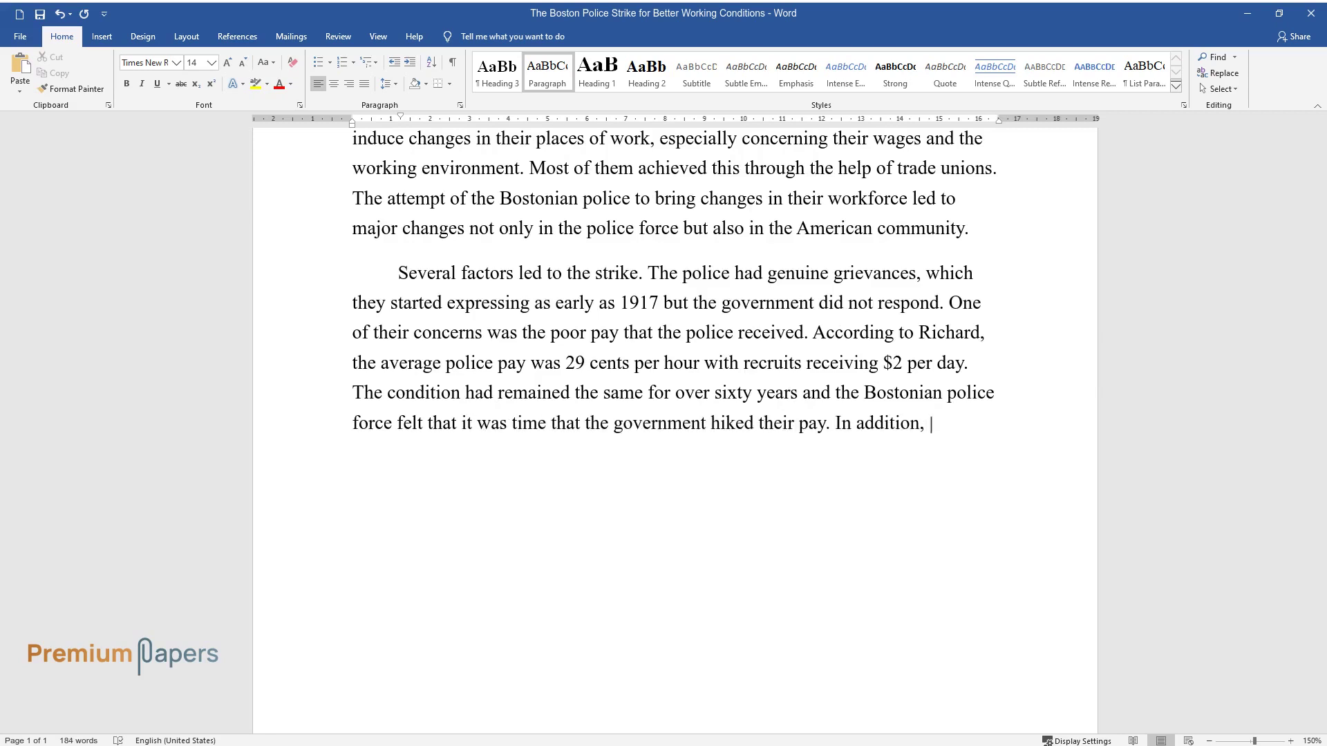
text(the police had to dig dee)
text(p into t)
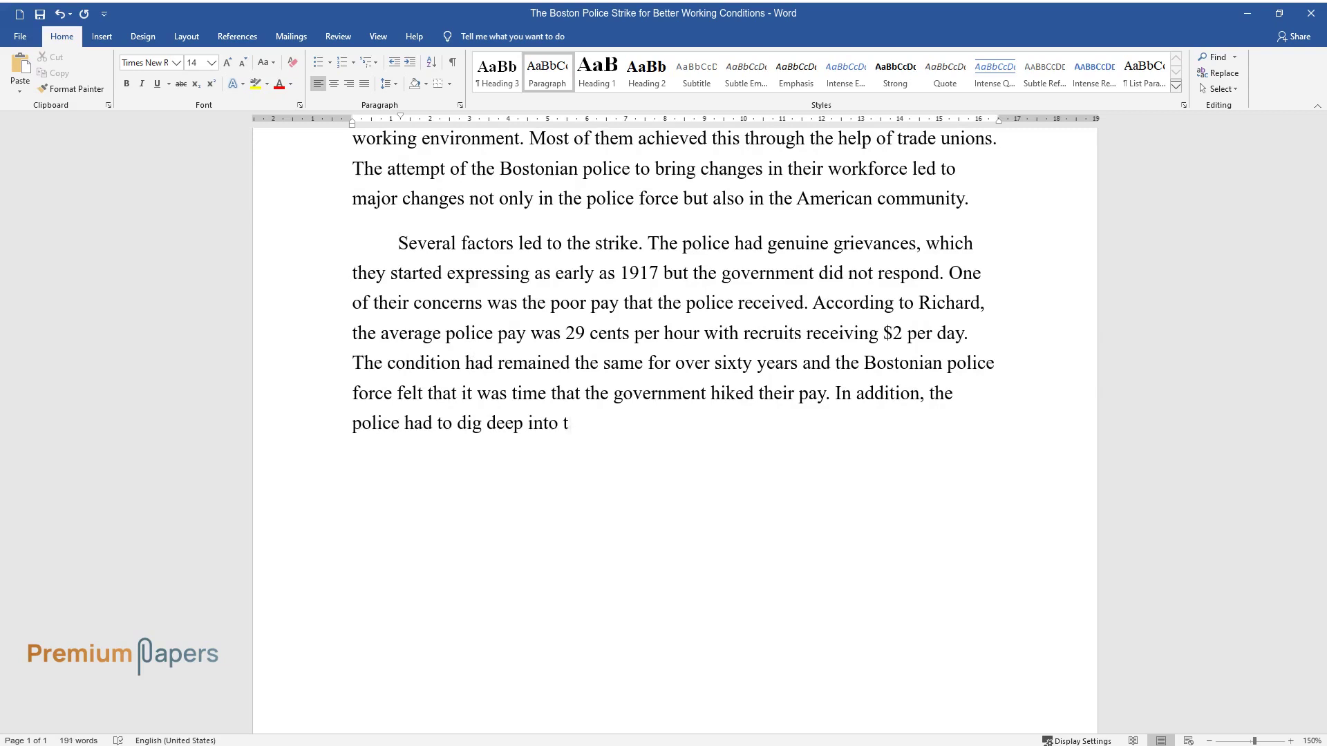
text(heir pockets for their uniform and)
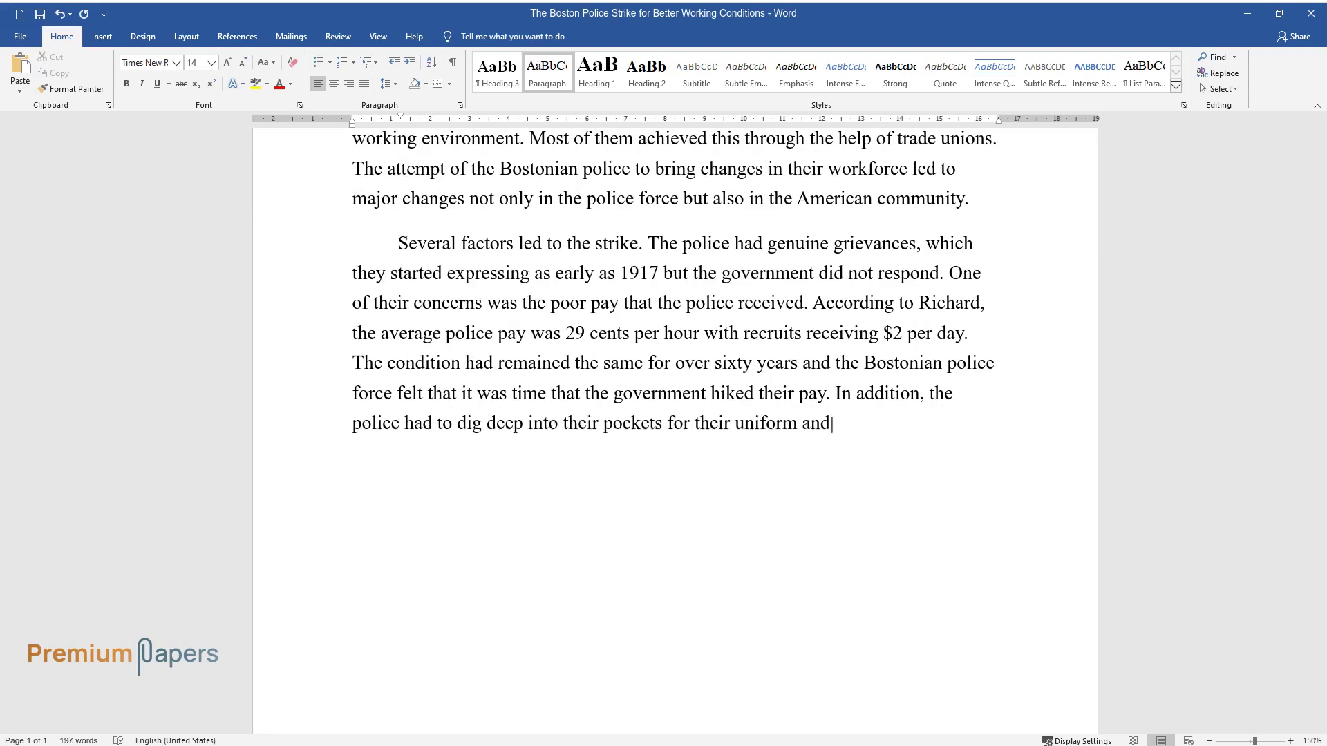
text( weapons as a requirement. They re)
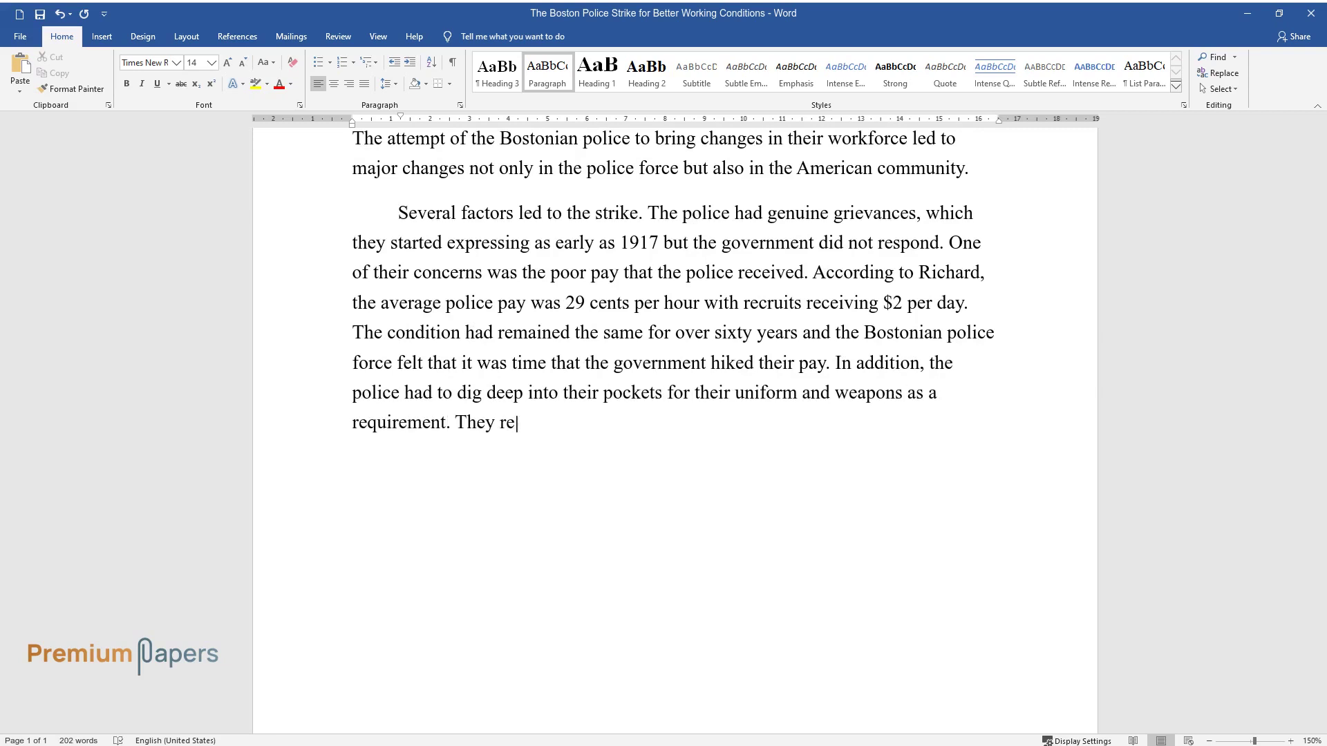
text(ceived no pay for the time they sp)
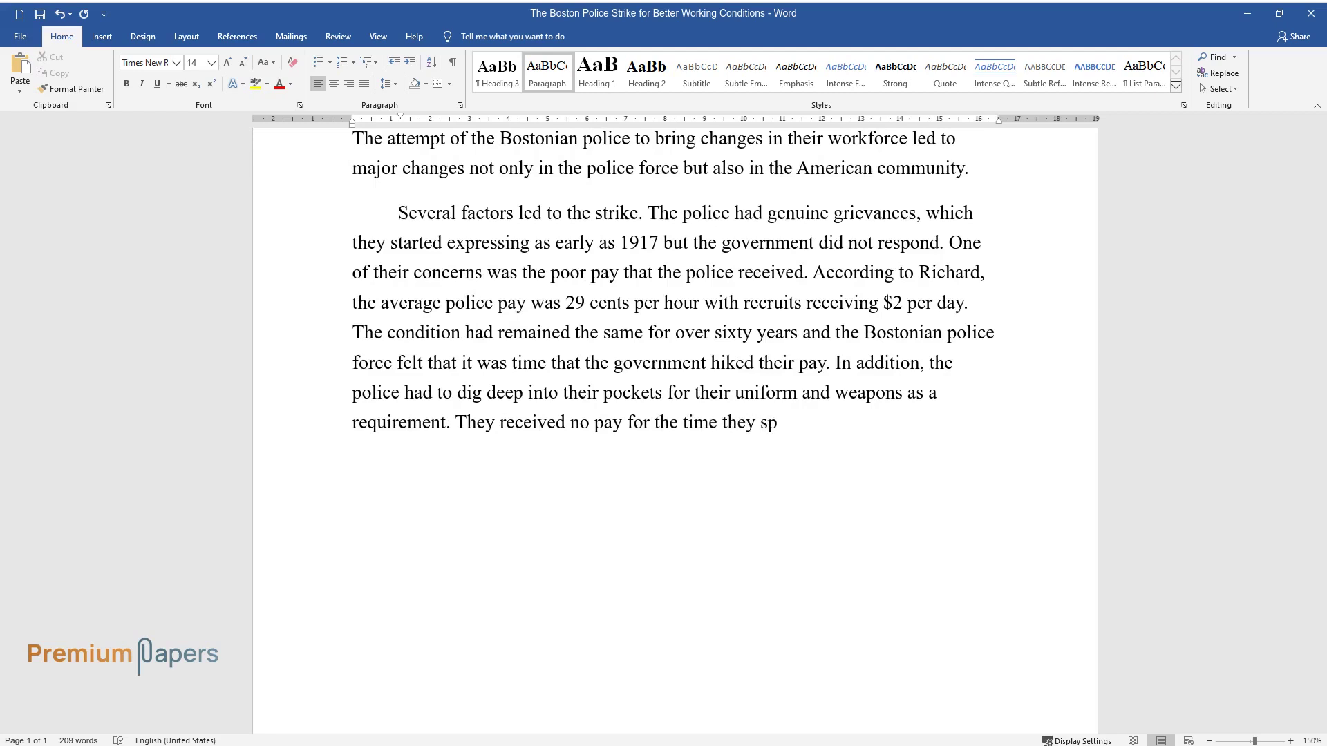
text(ent testifying in courtrooms. The )
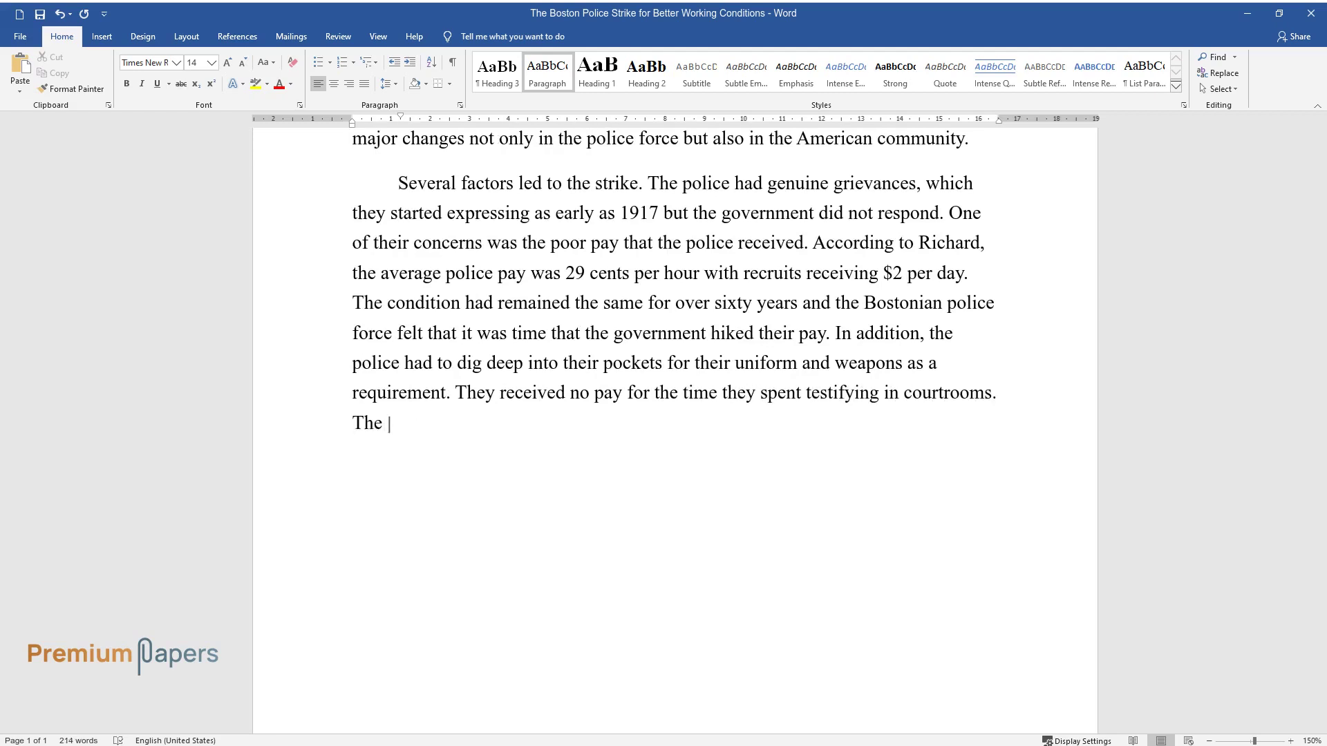
text(police also experienced one of the)
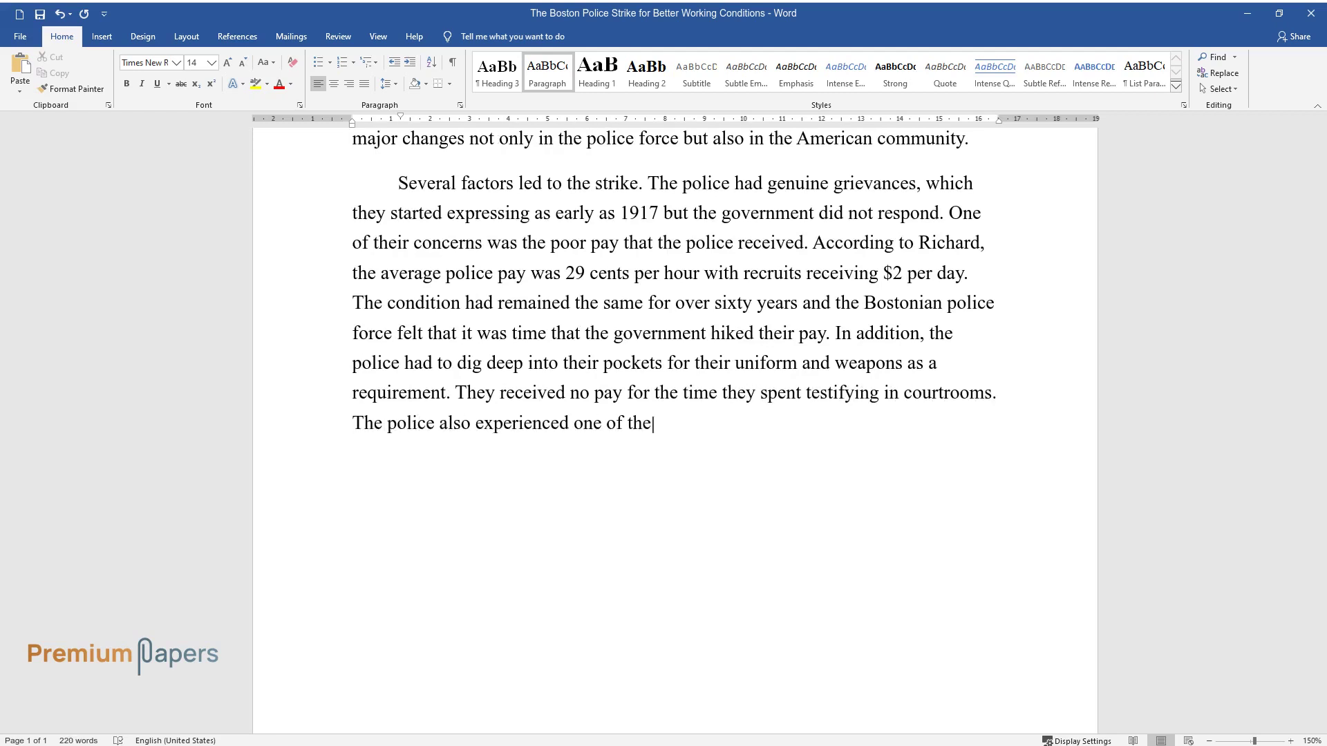
text( poorest working conditions in the)
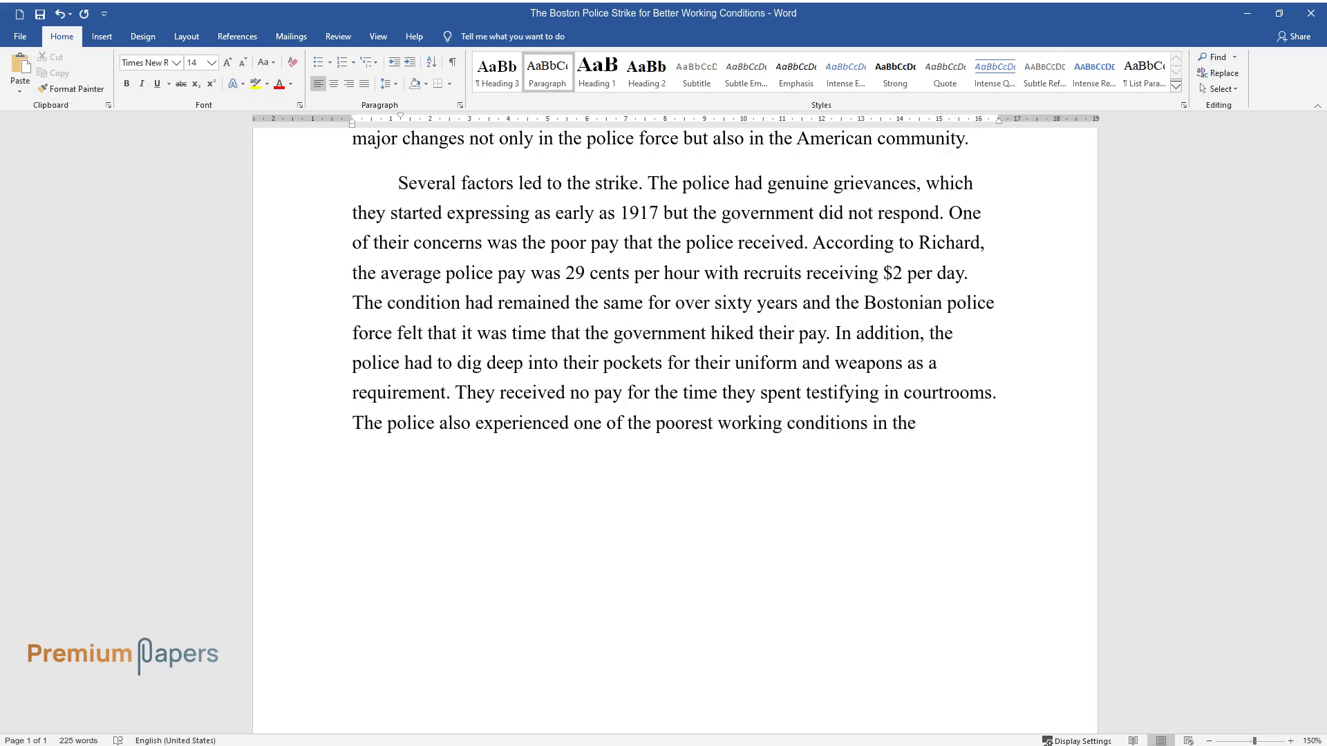
text( American workfor)
text(ce. For the polic)
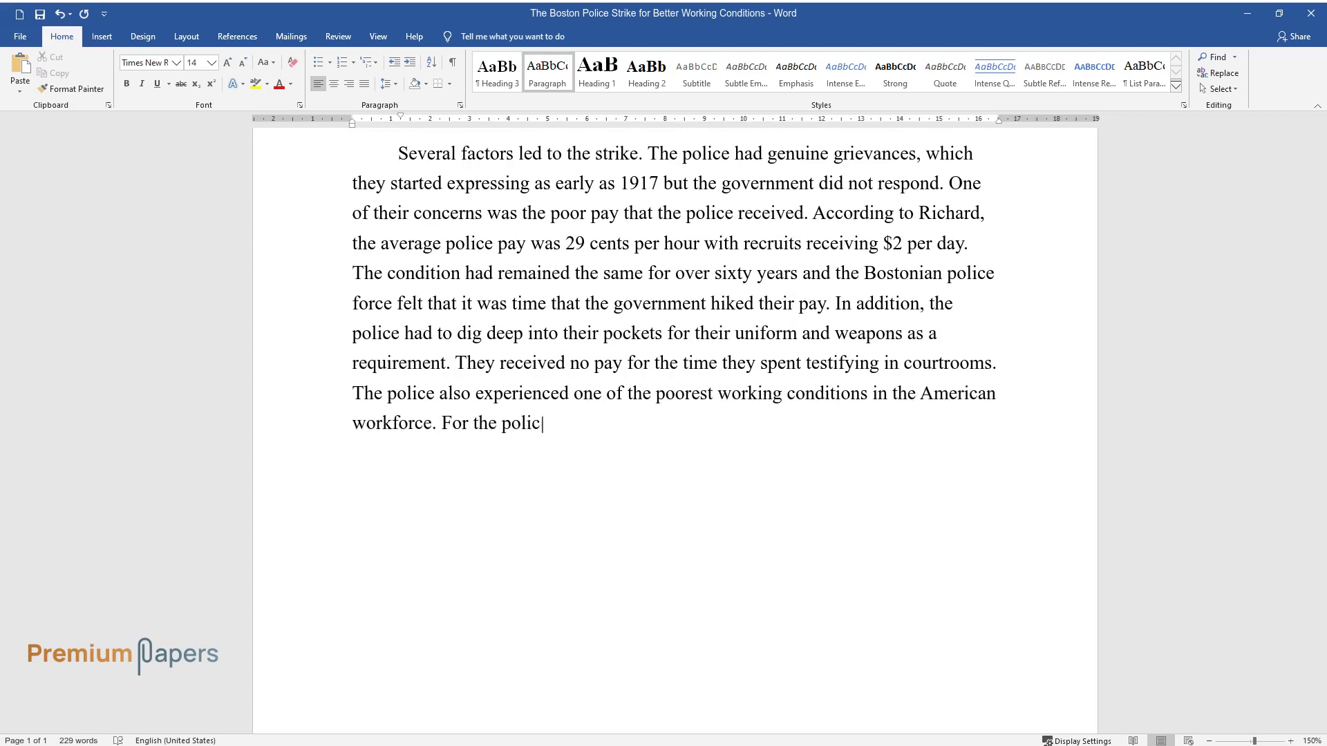
text(e, a normal working day would last for 10-13 hours and in some instances, th)
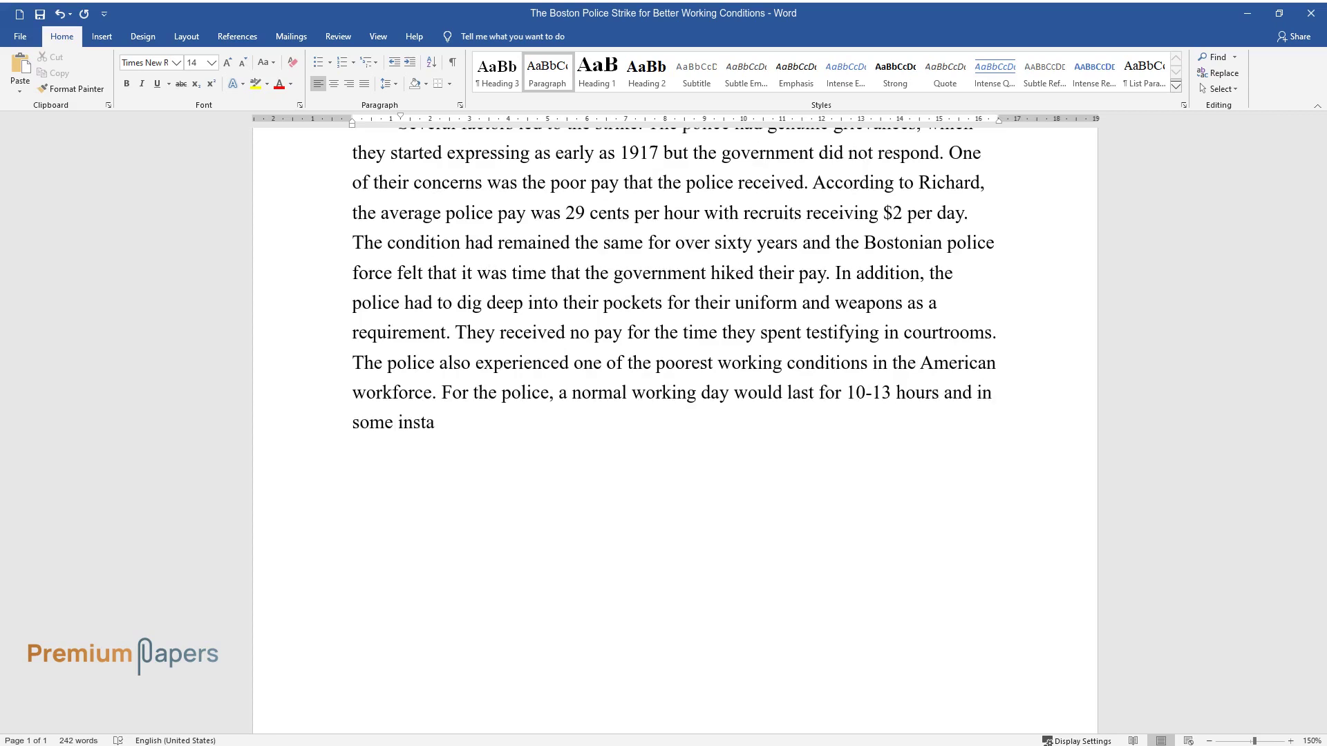
text(ey had to work for 17 hou)
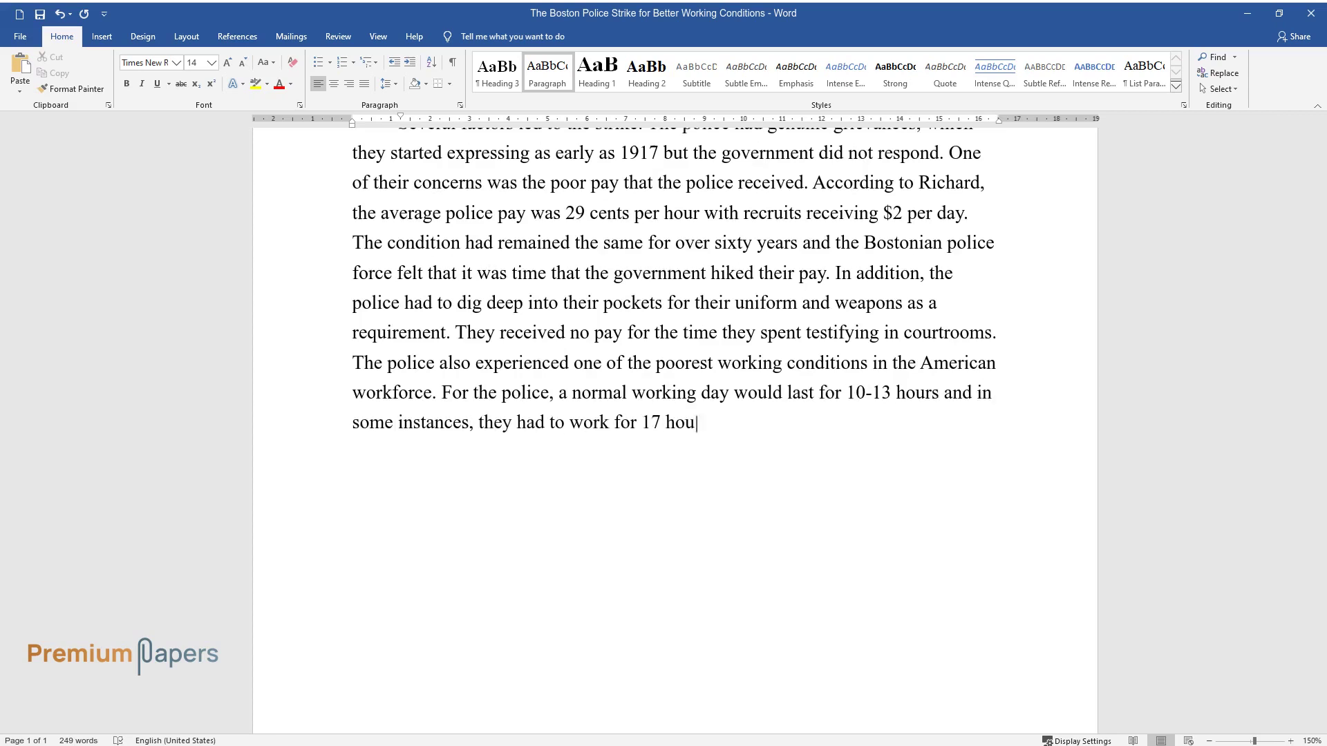
text(rs a day. Additionally, if the sch)
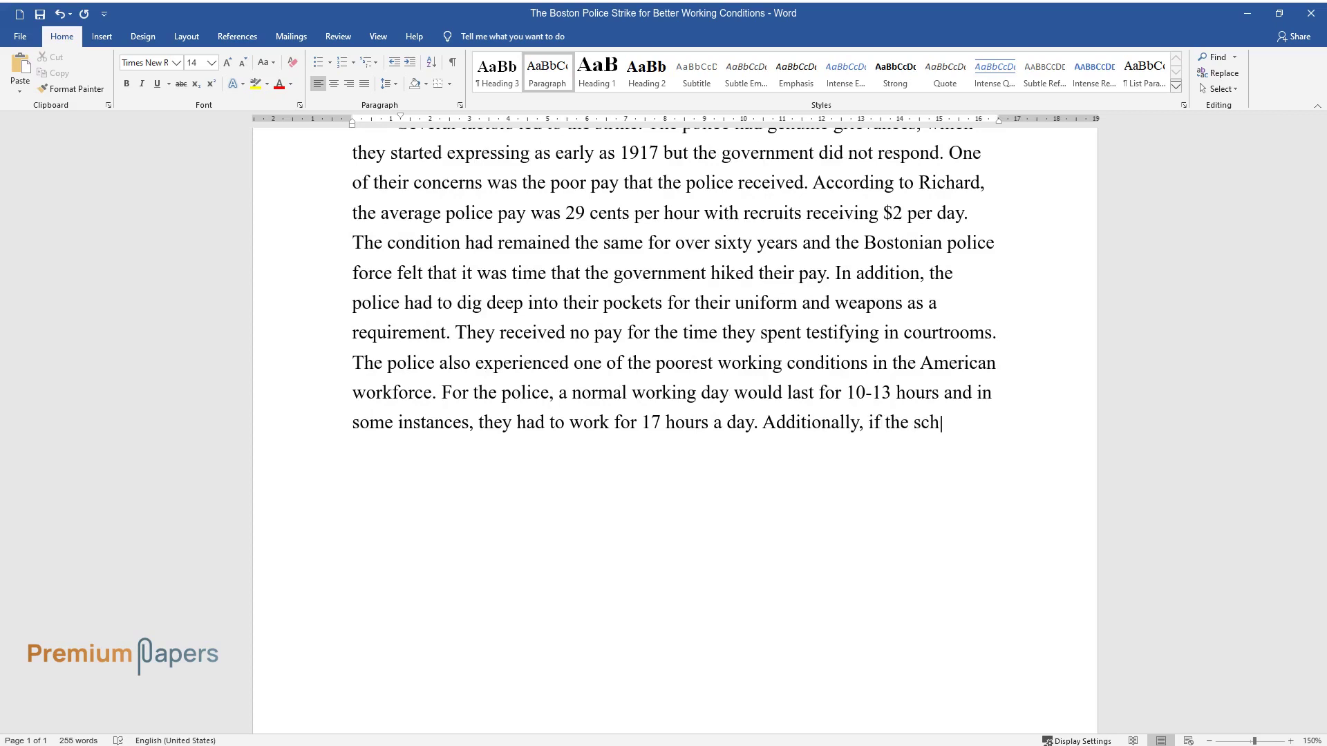
text(edule required night duty)
text(, they ha)
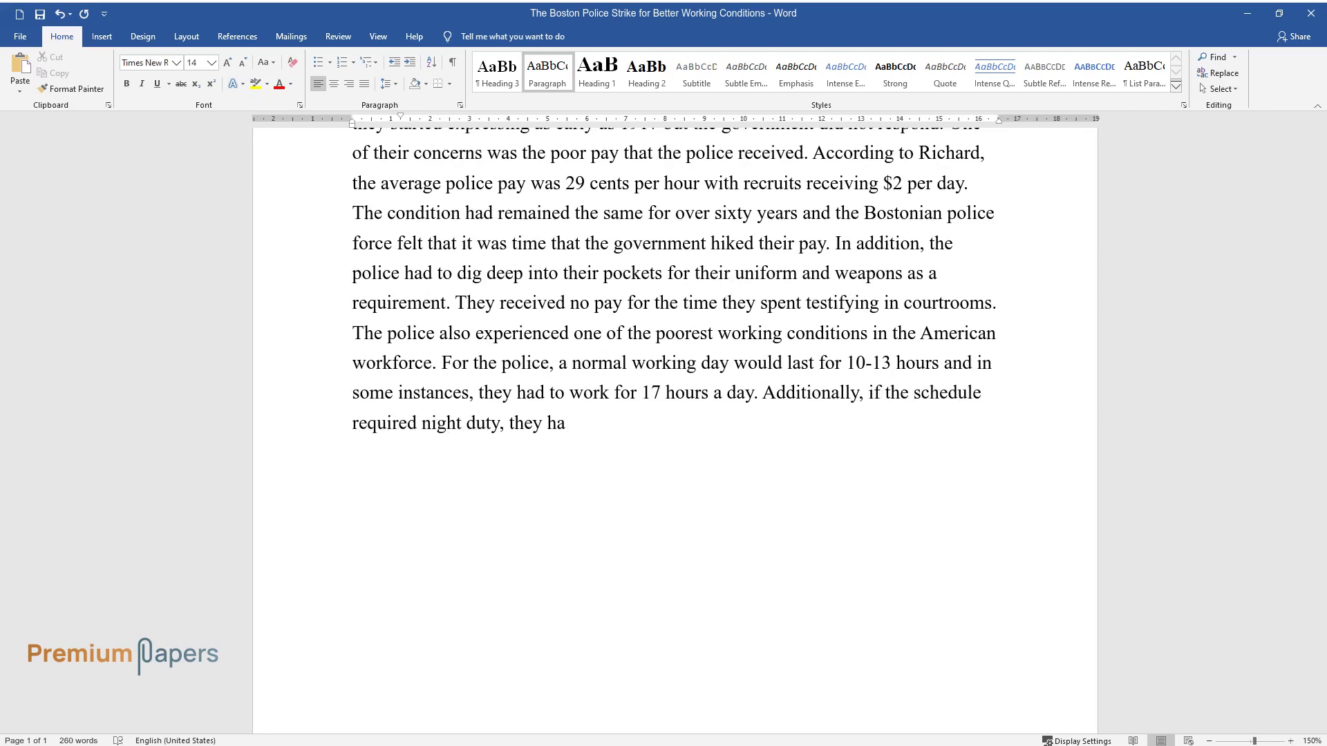
text(d to spend the night in filthy roo)
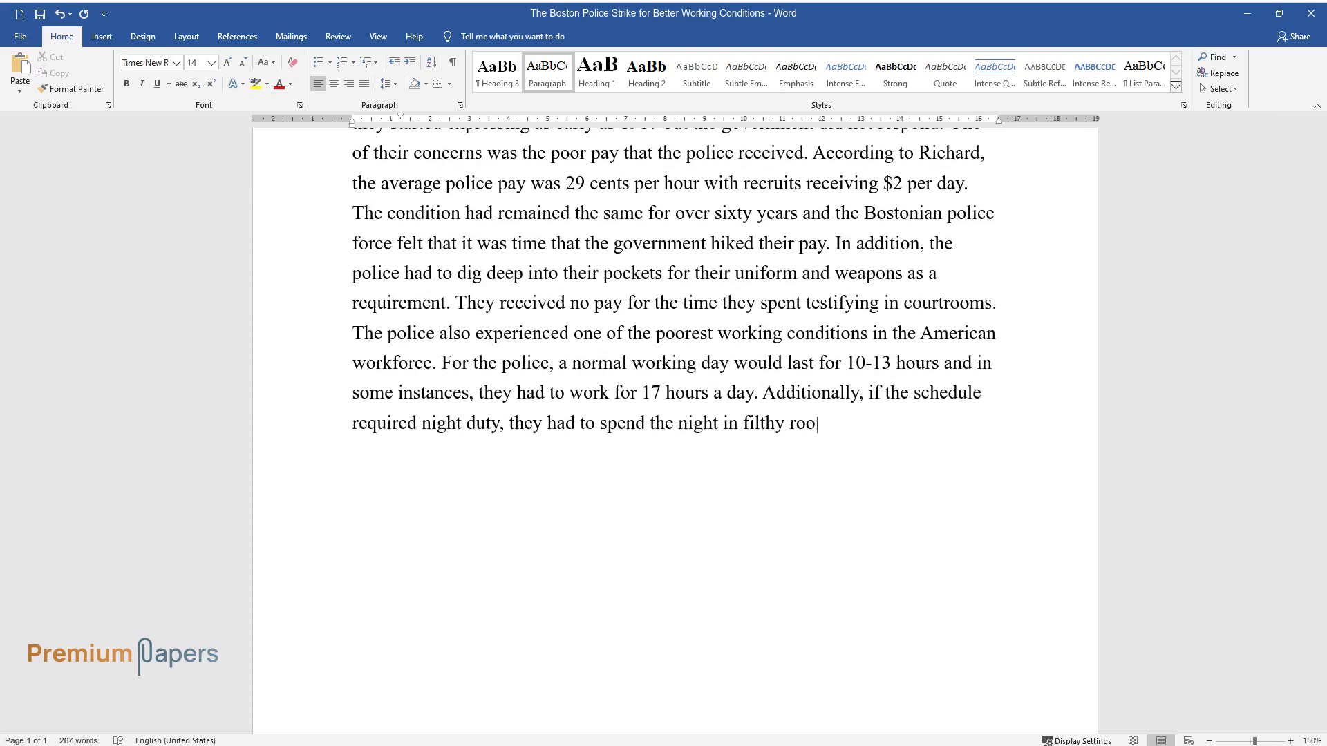
text(ms infested with bugs and rodents.)
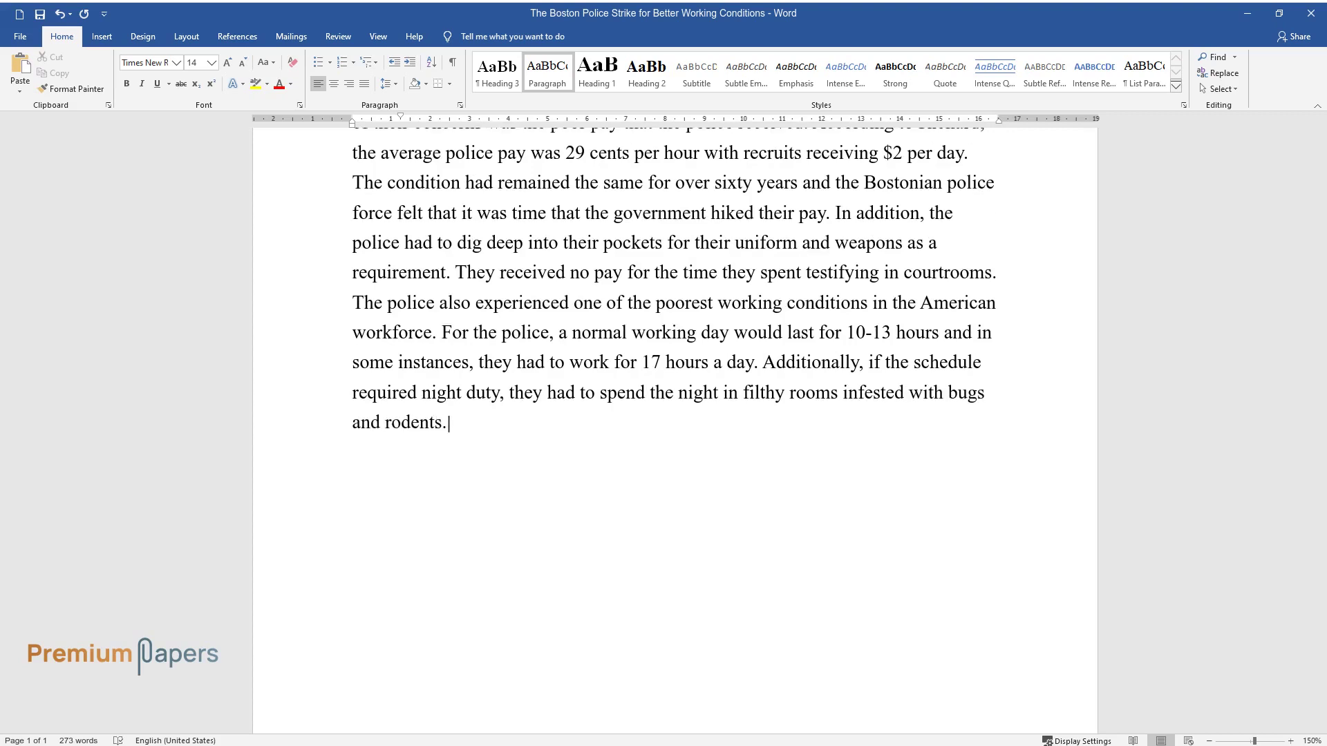
text( Russell points out that the rooms)
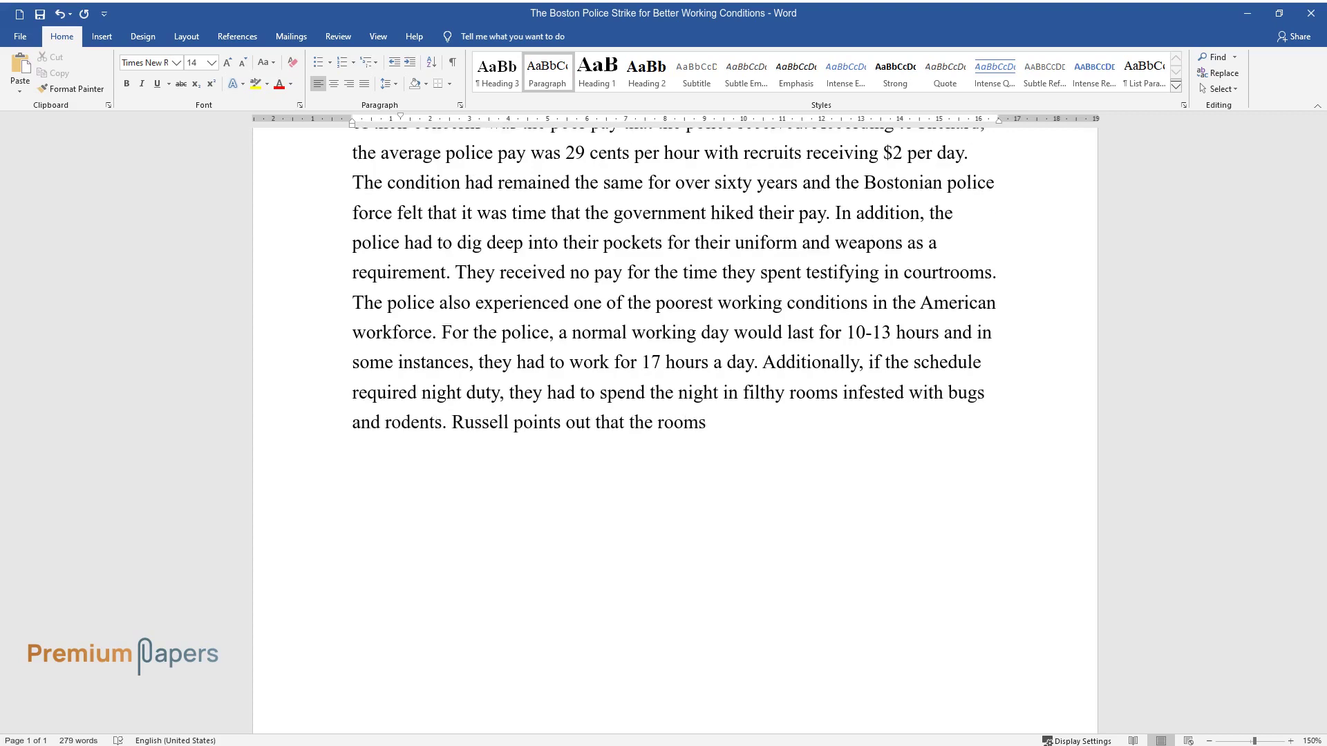
text( were overcrowded, forcing the po)
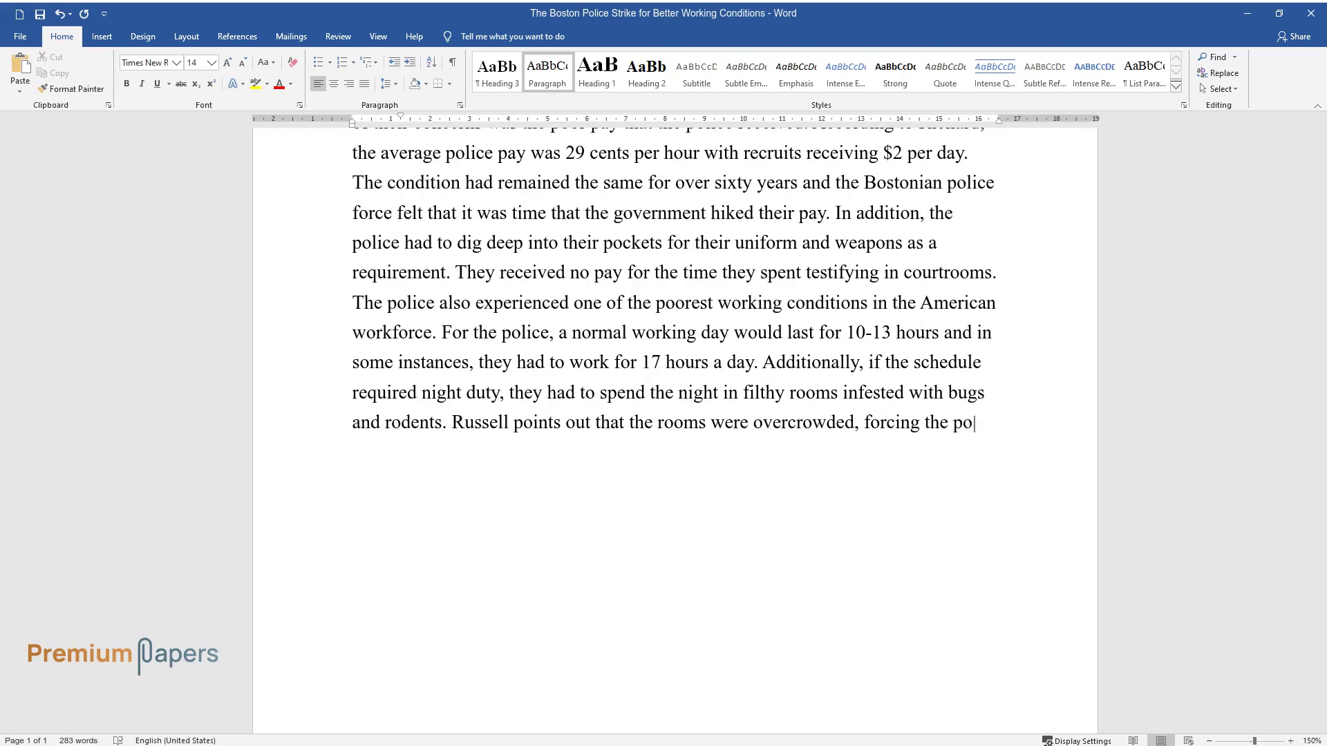
text(lice to share beds among other faci)
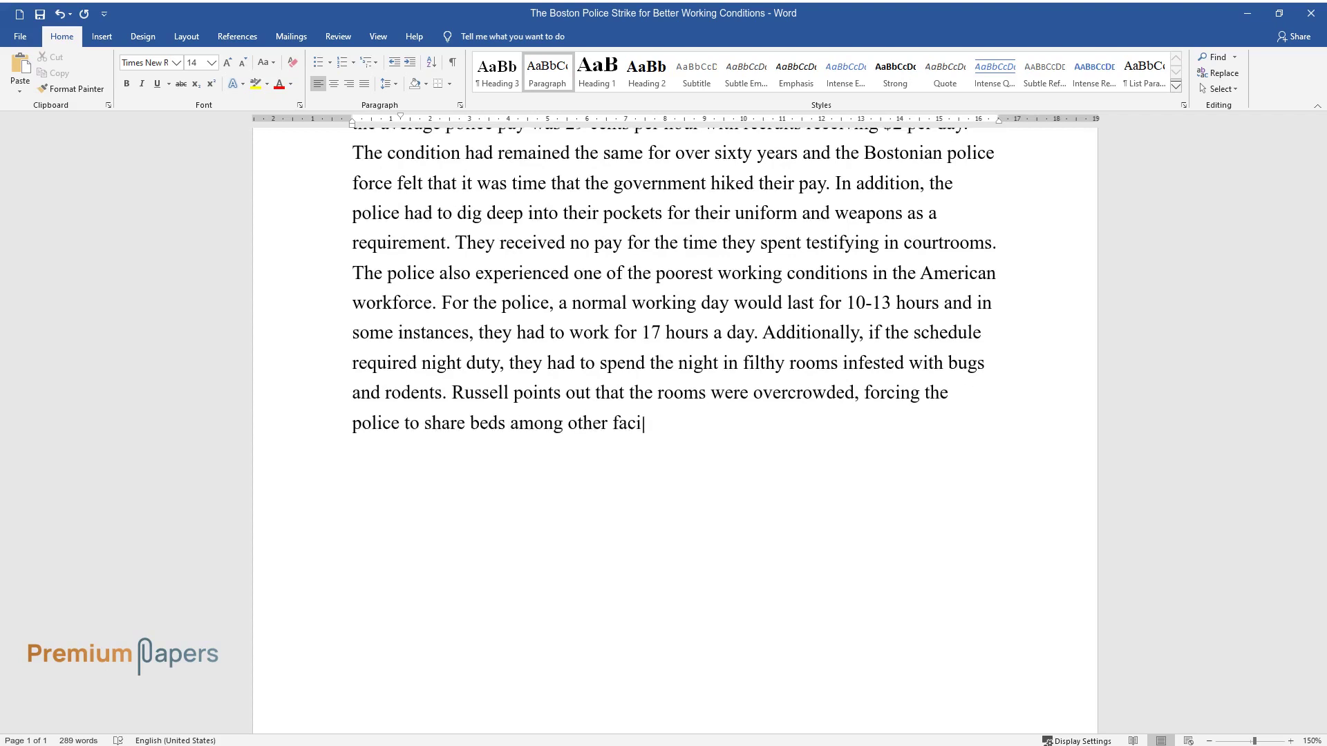
text(lities in the police quarters. Fa)
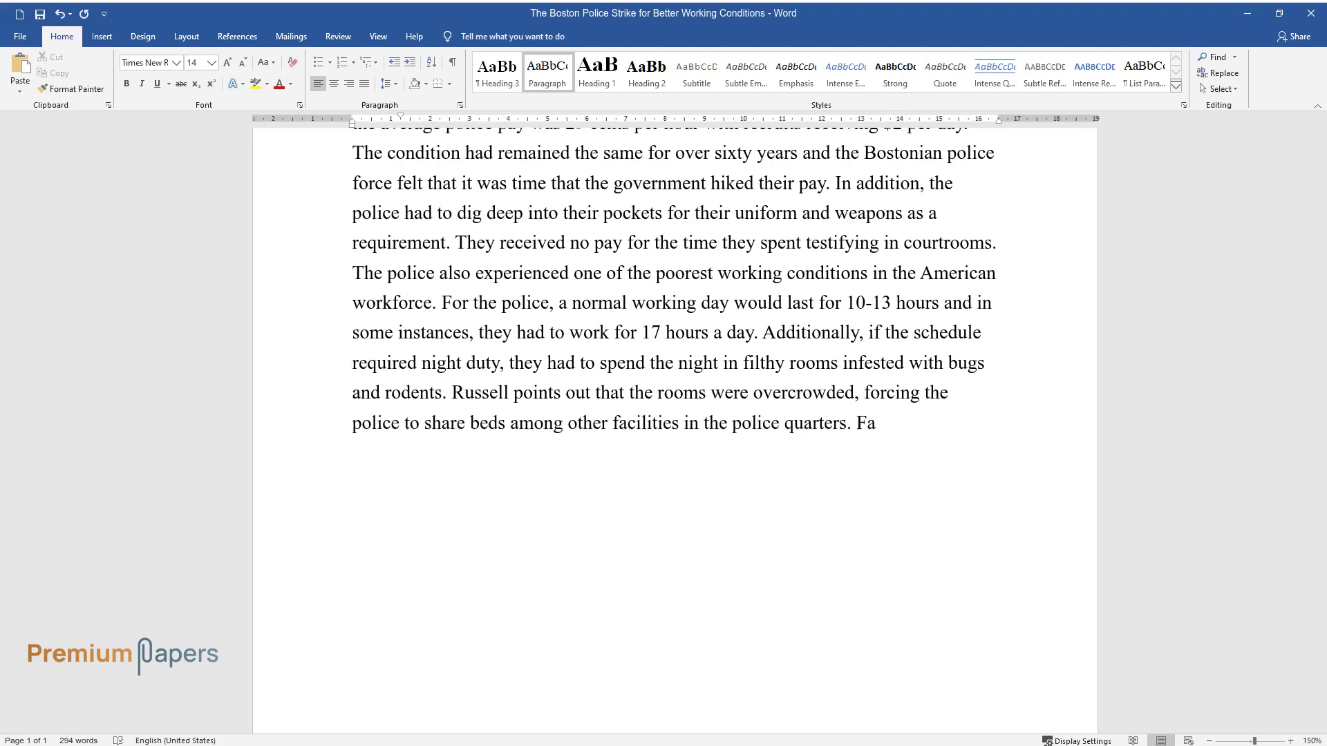
text(ilure to receive attention)
text( from th)
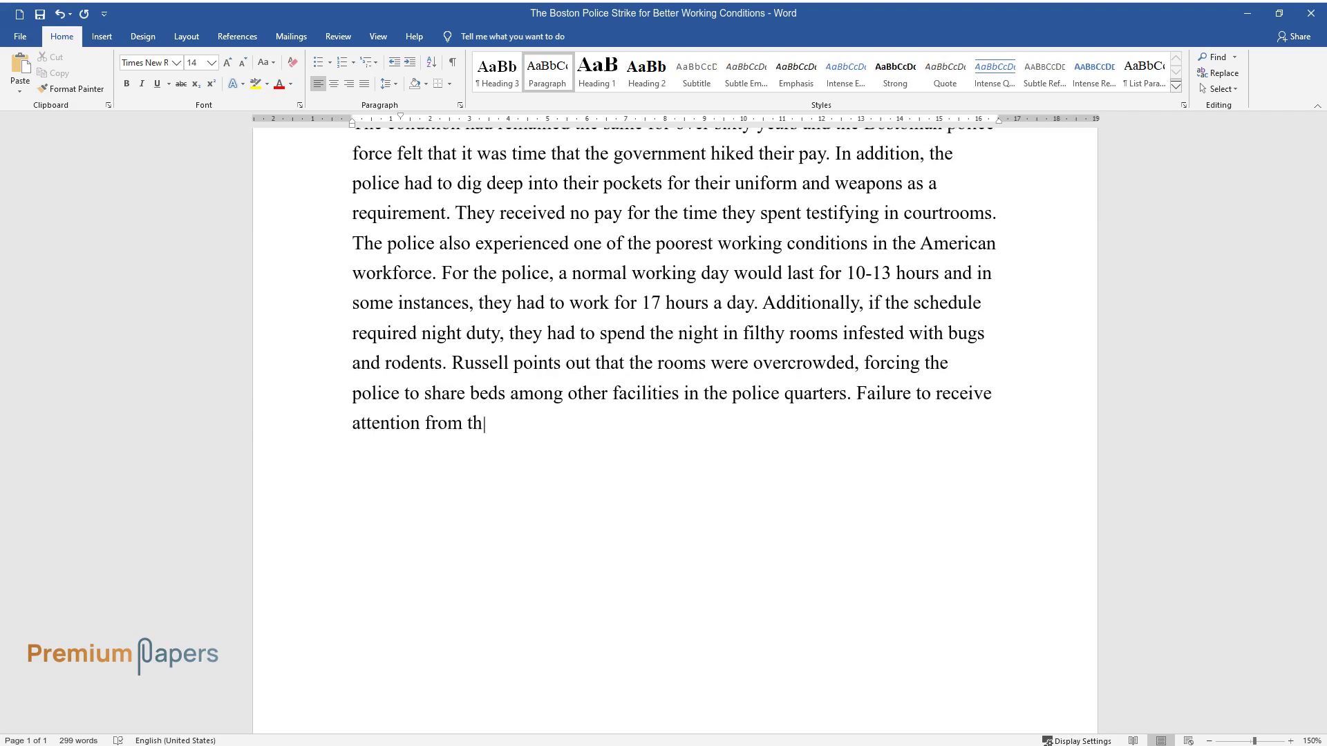
text(eir leaders, the police decided to)
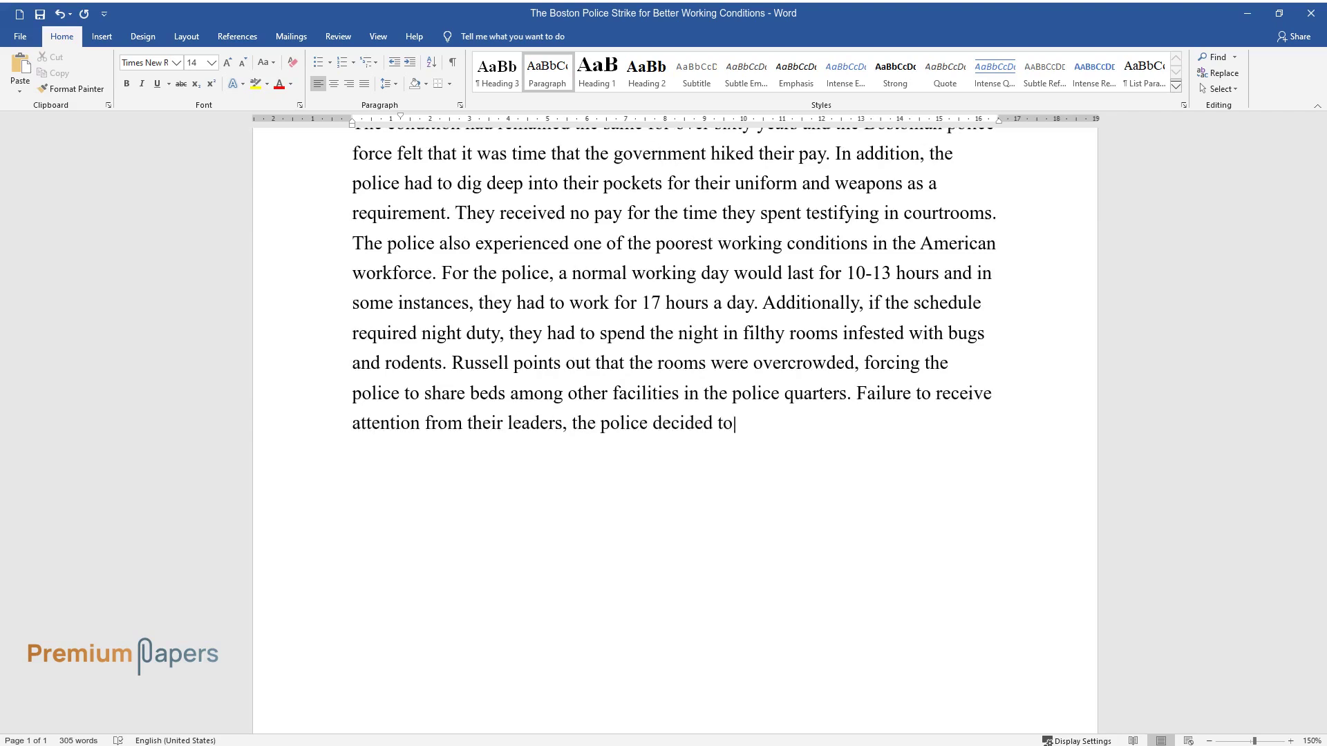
text( join the labor union in affiliati)
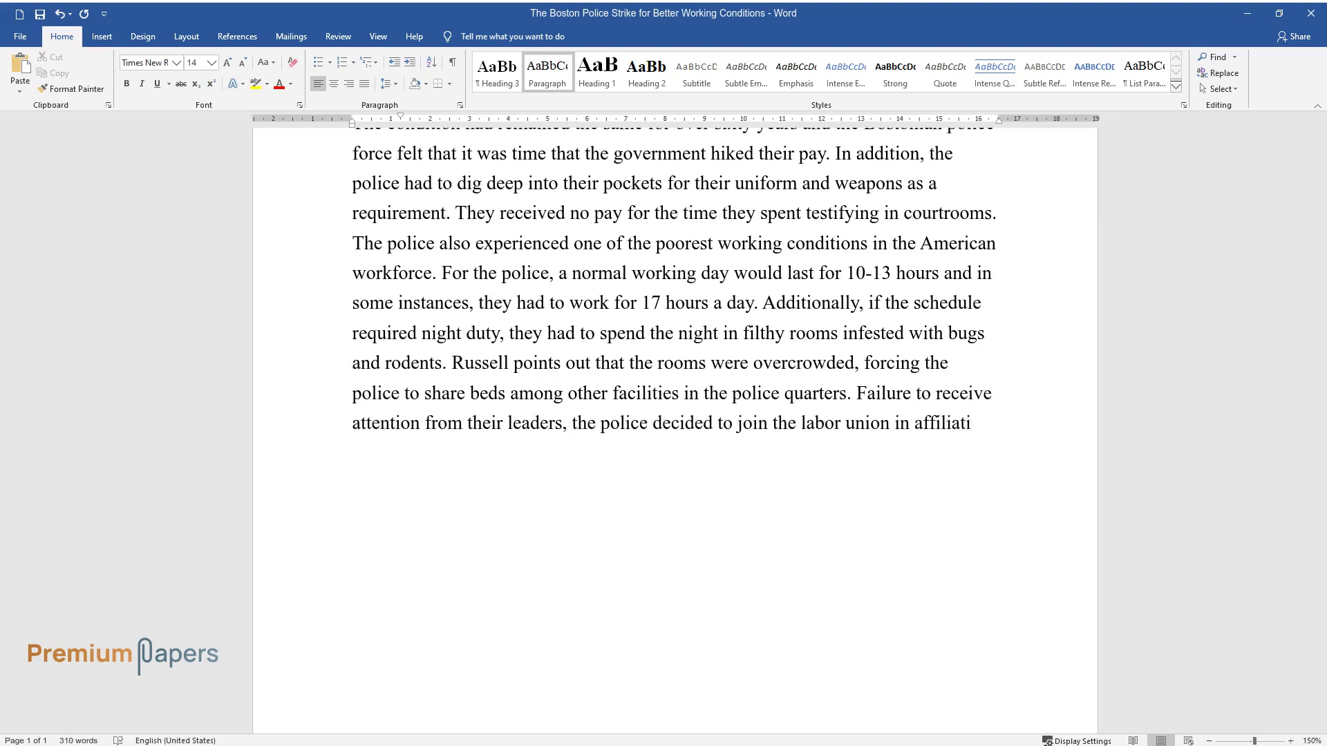
text(on with the American Federation of)
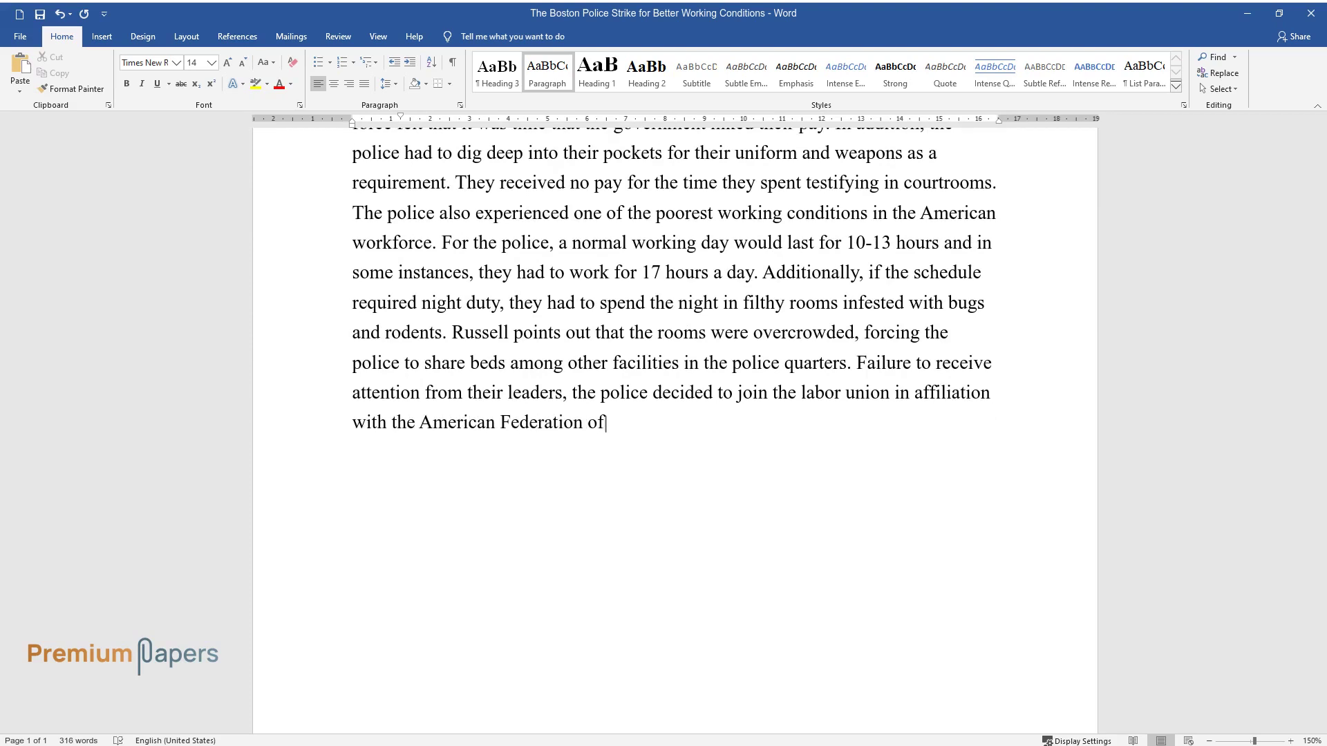
text( Labor, which met great opposition)
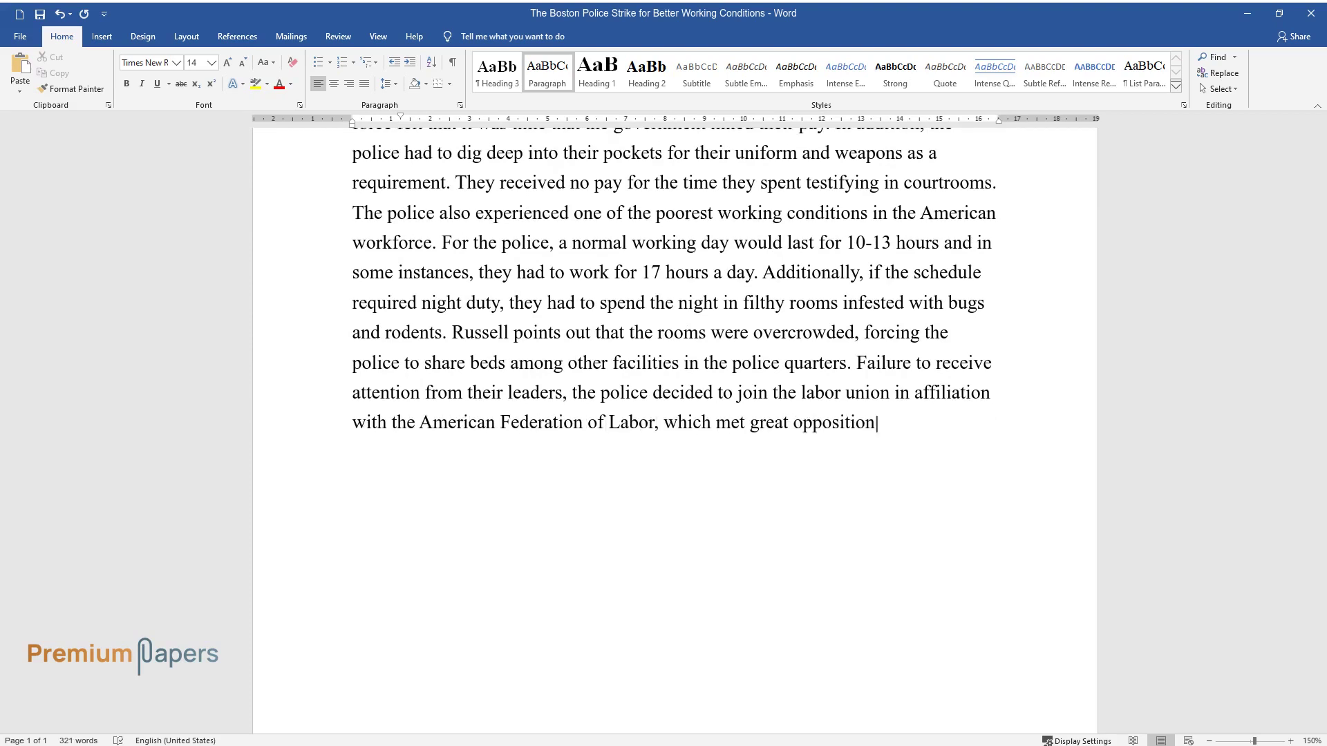
text( from the government. The opposit)
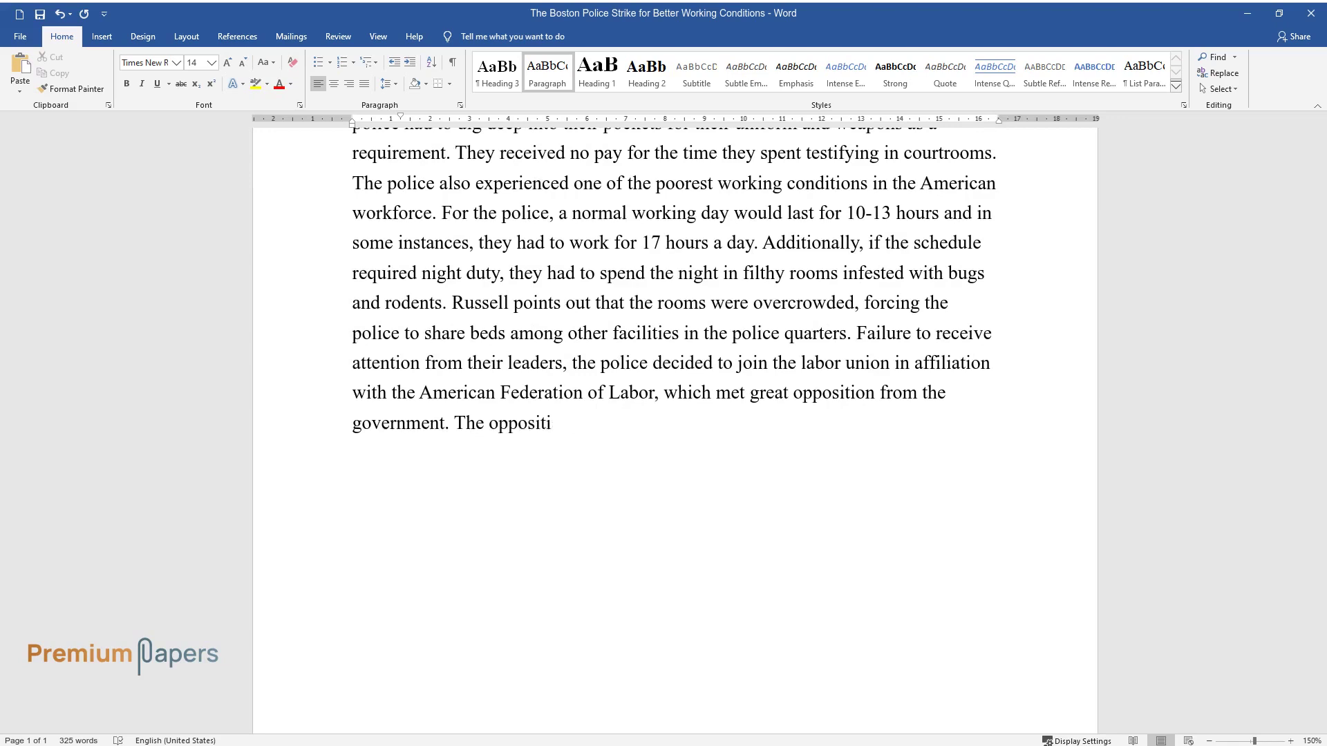
text(ion aggravated the police leading )
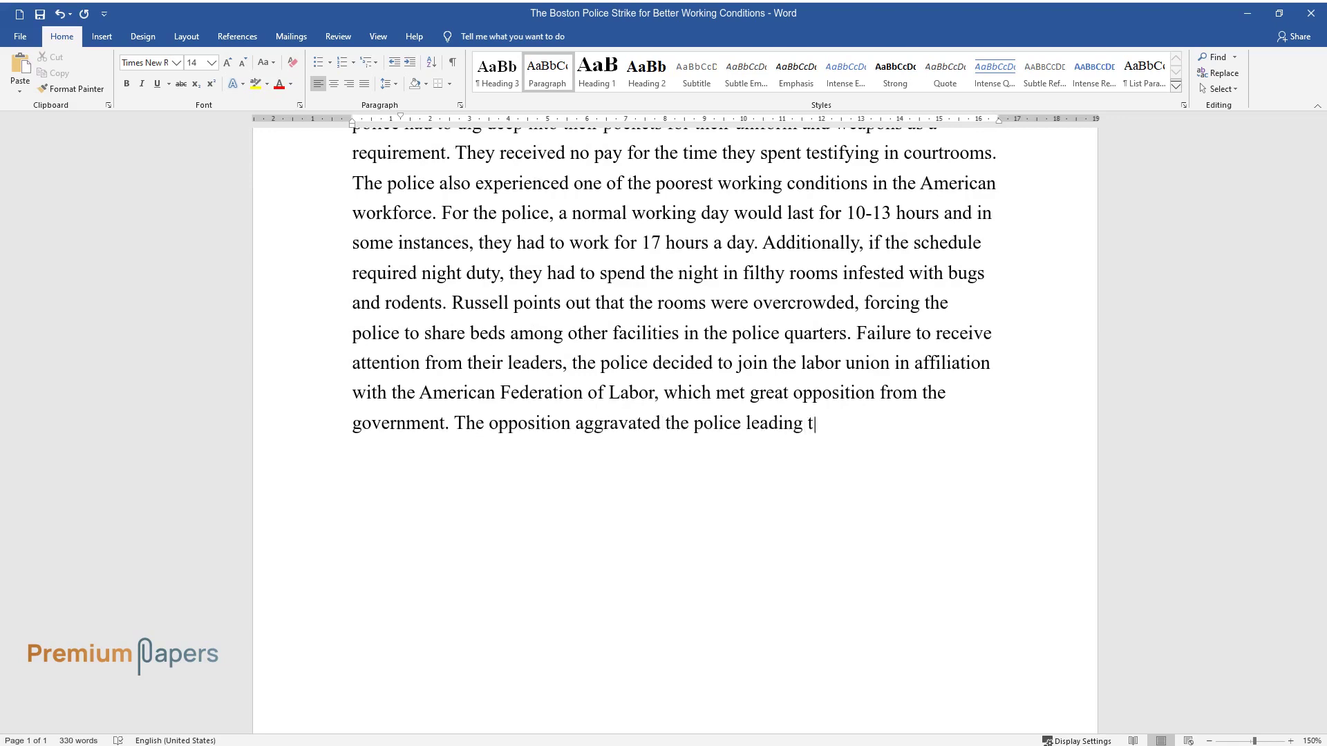
text(to the Boston police strike in 1919.)
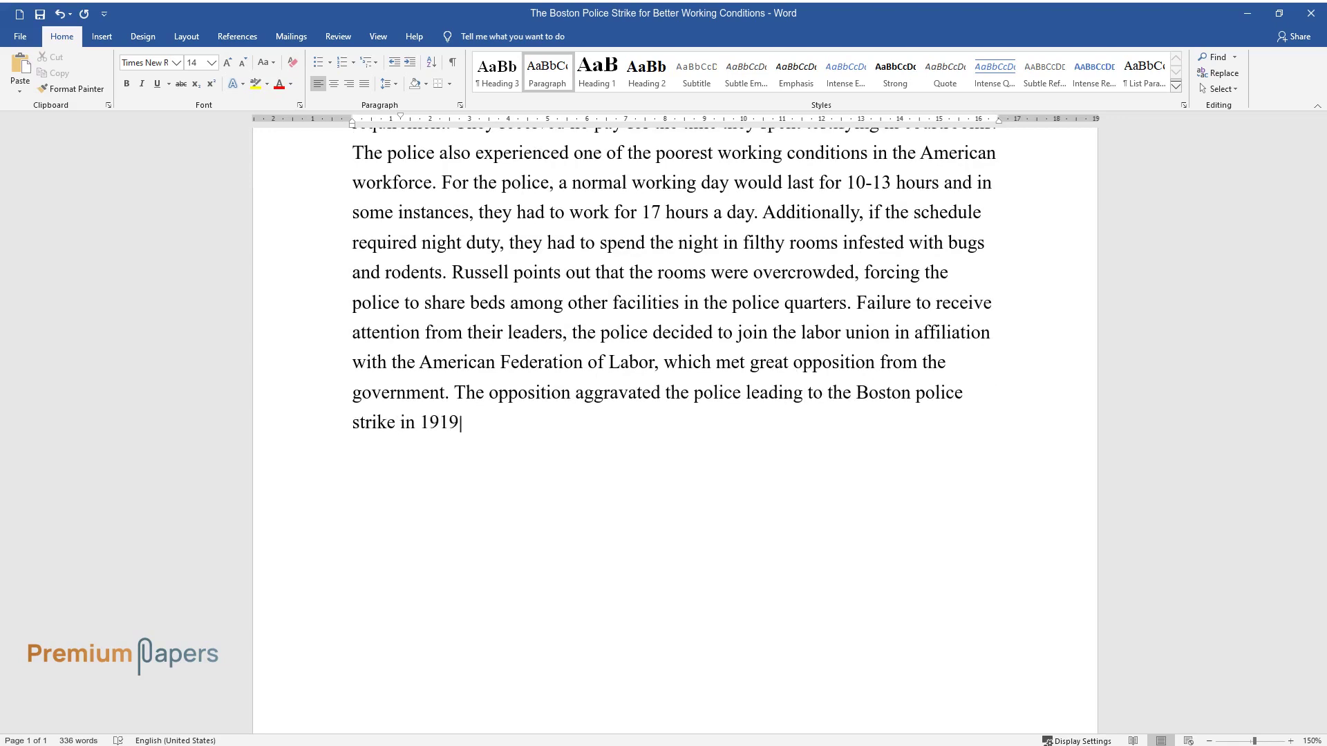
key(Return)
Step: Write the paragraph 'Several people were actively involved in the police strike…' on commissioner through Federal troops
text(Sever)
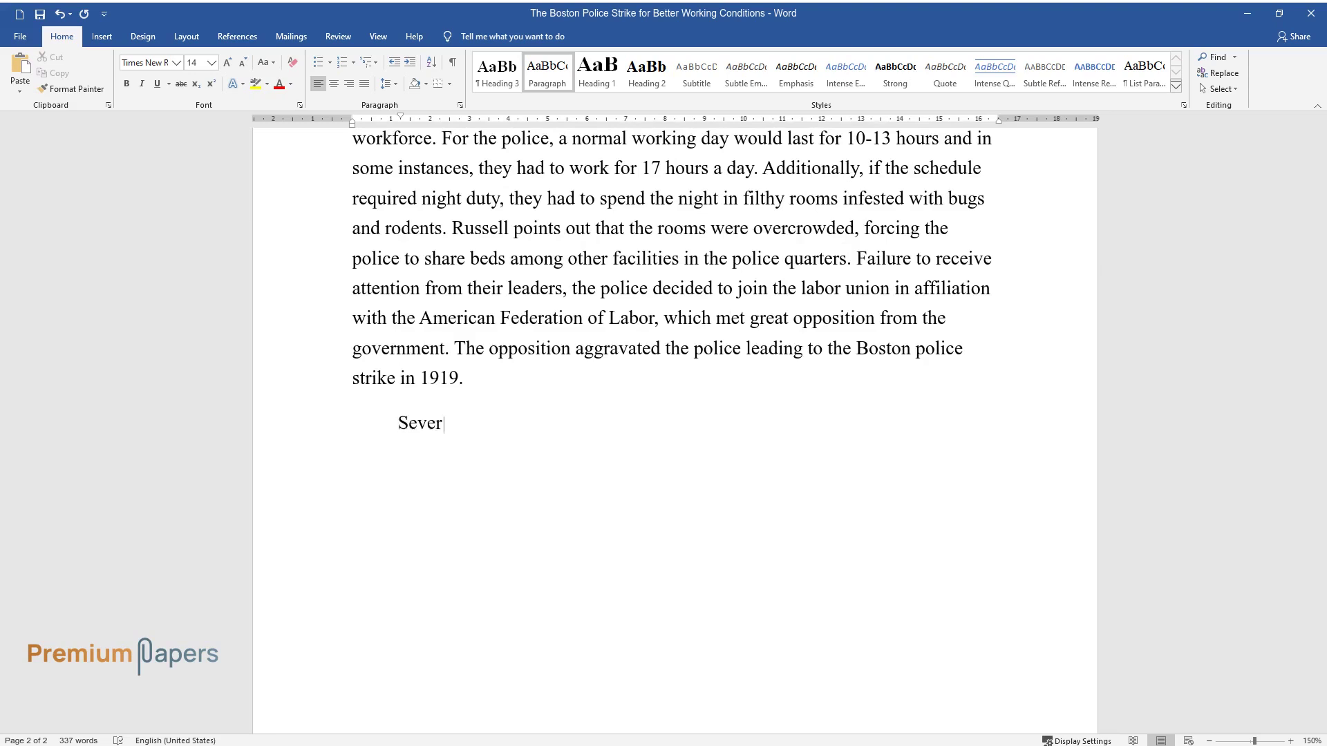
text(al people were actively involved in)
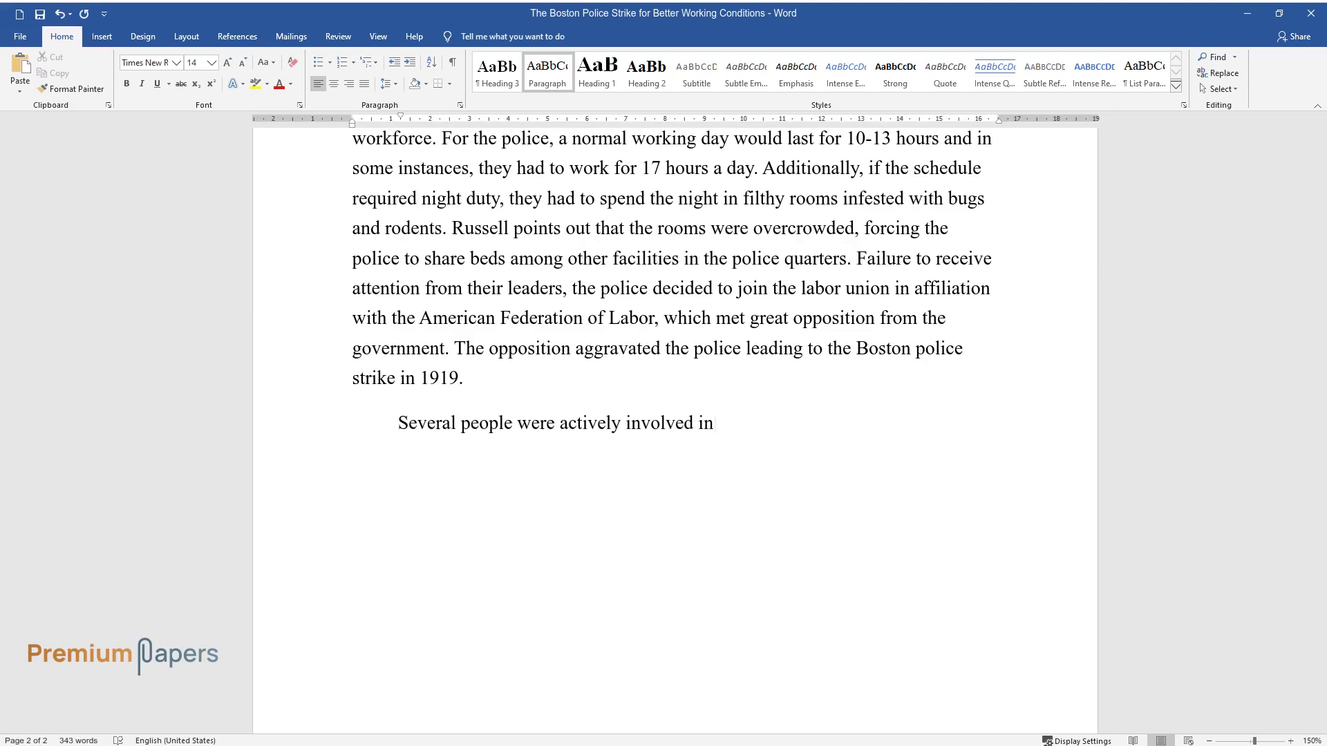
text( the police strike. Among them was )
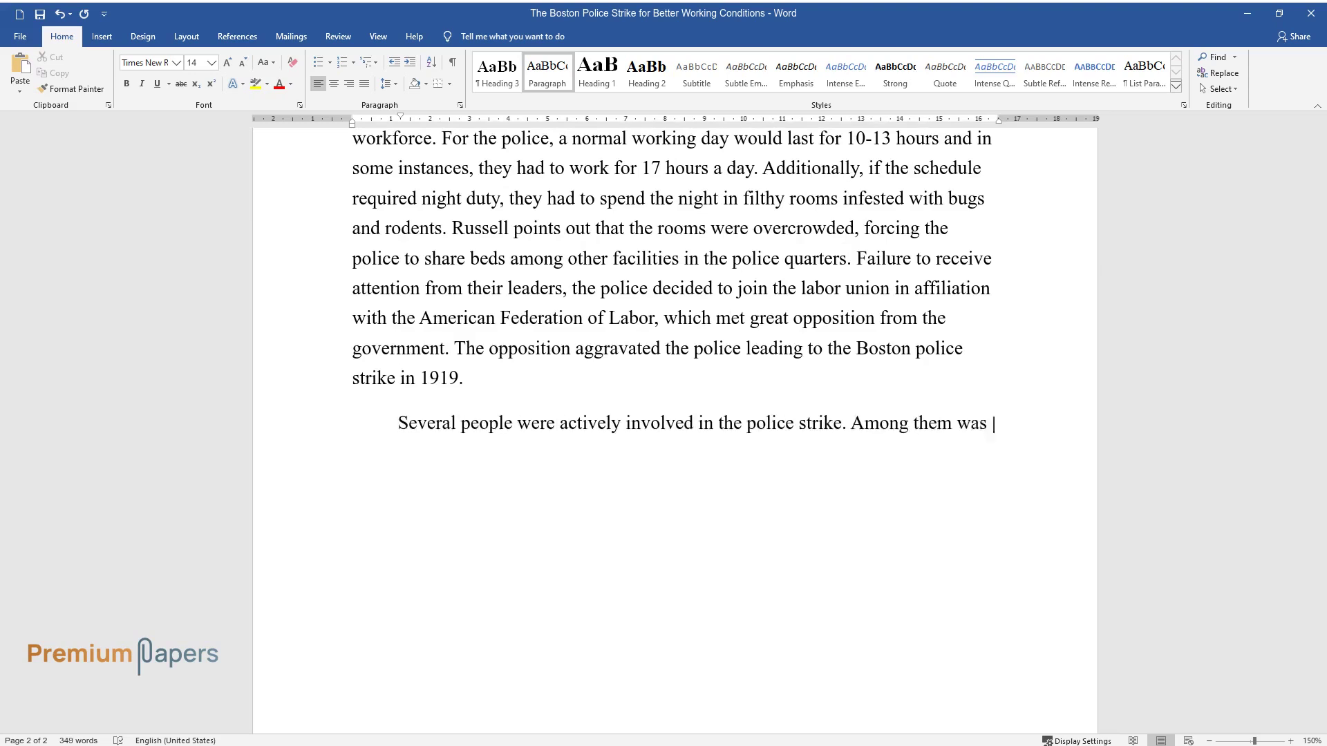
text(the police commissioner, Edwin Curt)
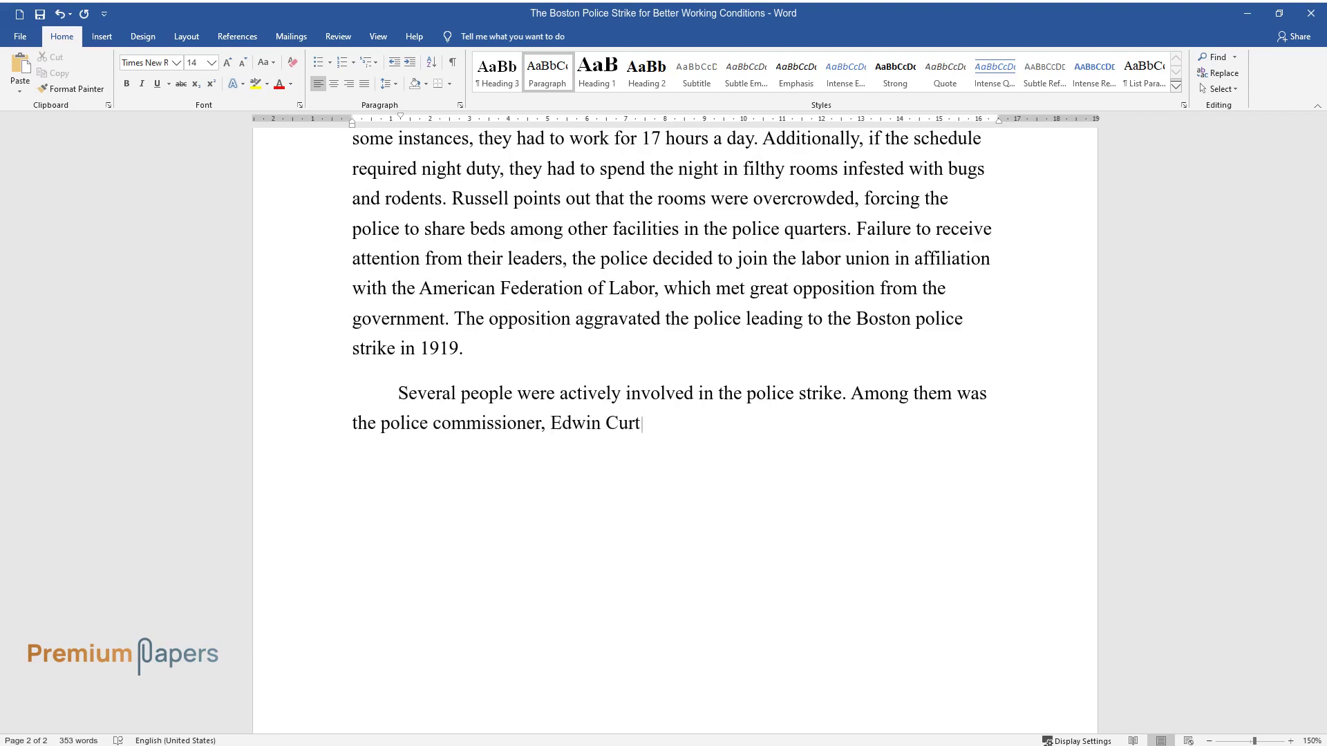
text(is who strongly opposed the move by)
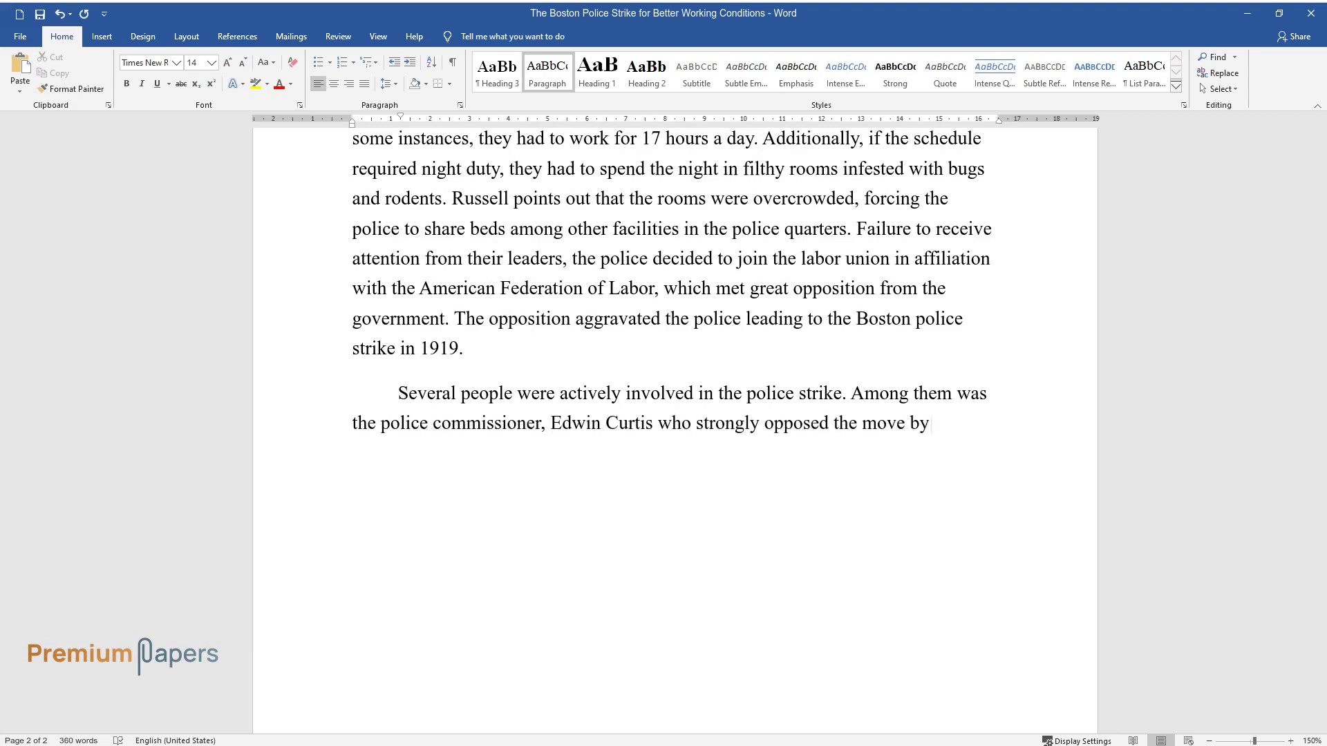
text( the police office)
text(rs to join the la)
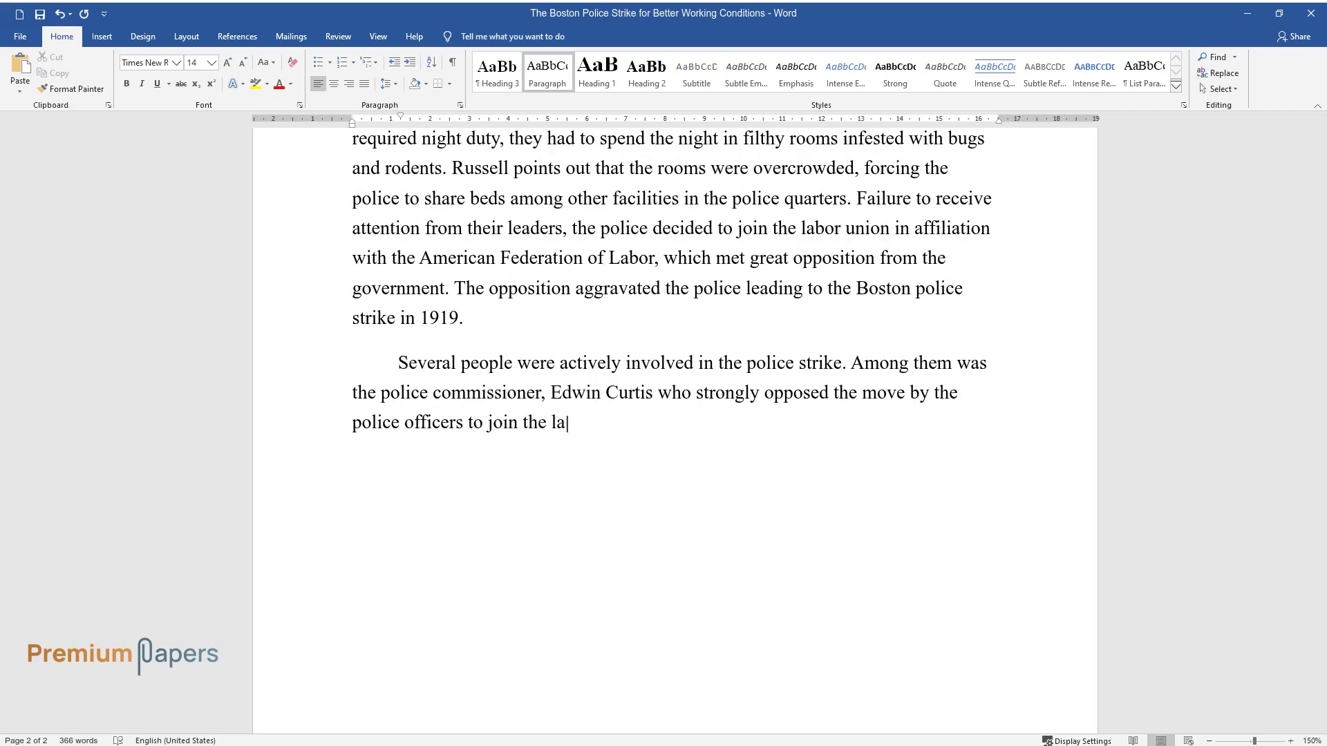
text(bor unions. He argued that police o)
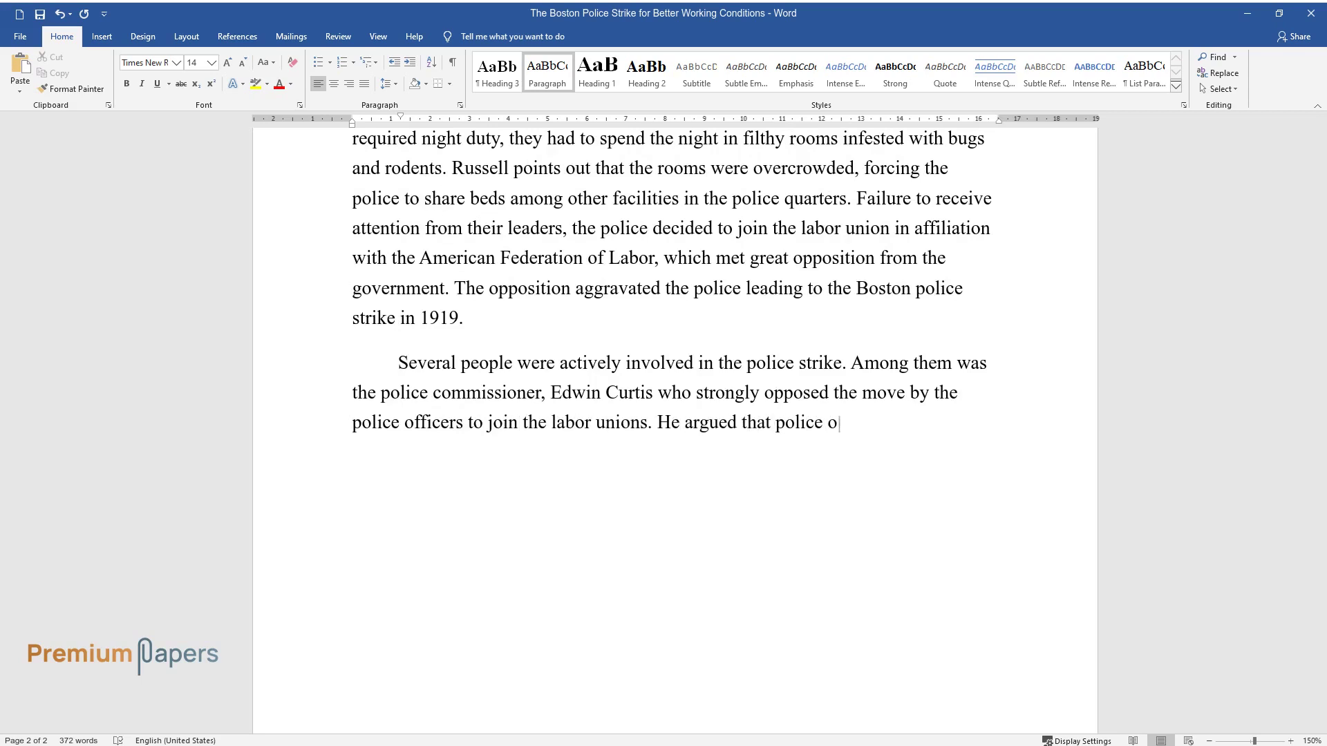
text(fficers were not employees)
text(, but sta)
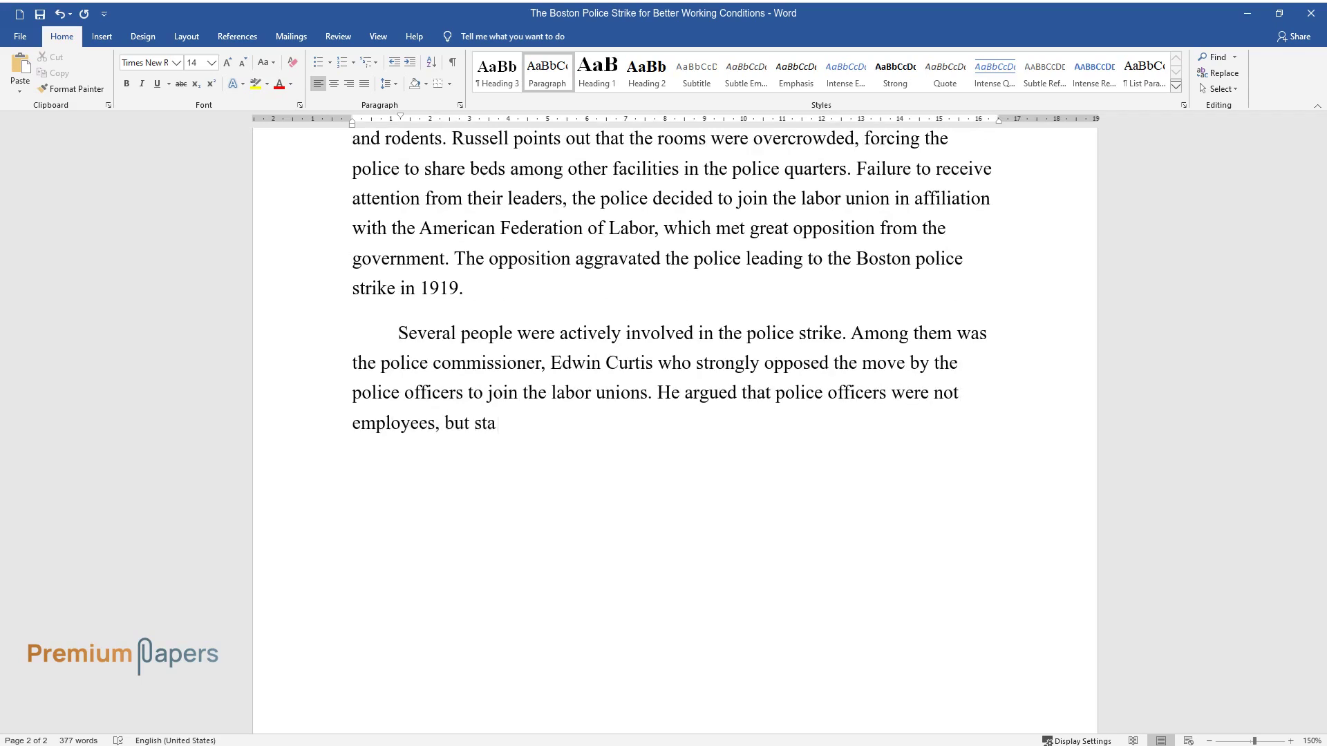
text(te officers and thus had no right t)
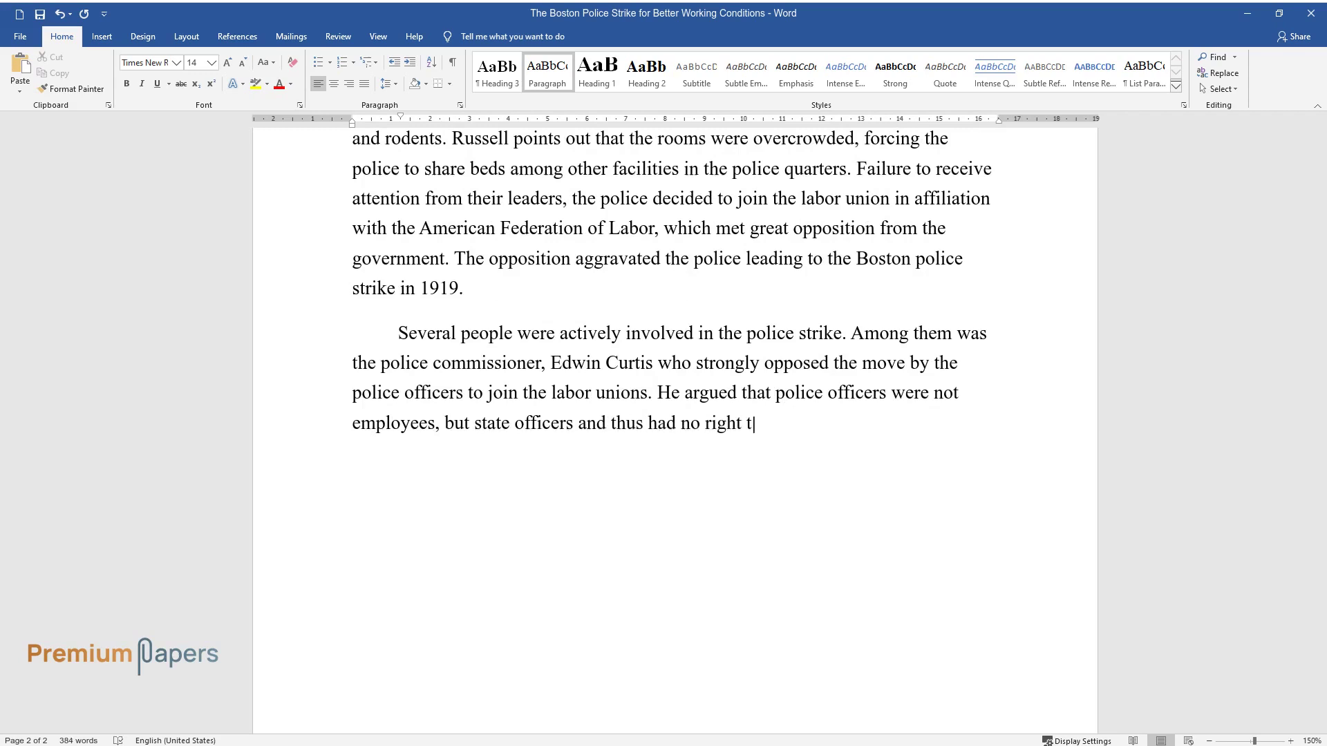
text(o join any trade union. Moreover, t)
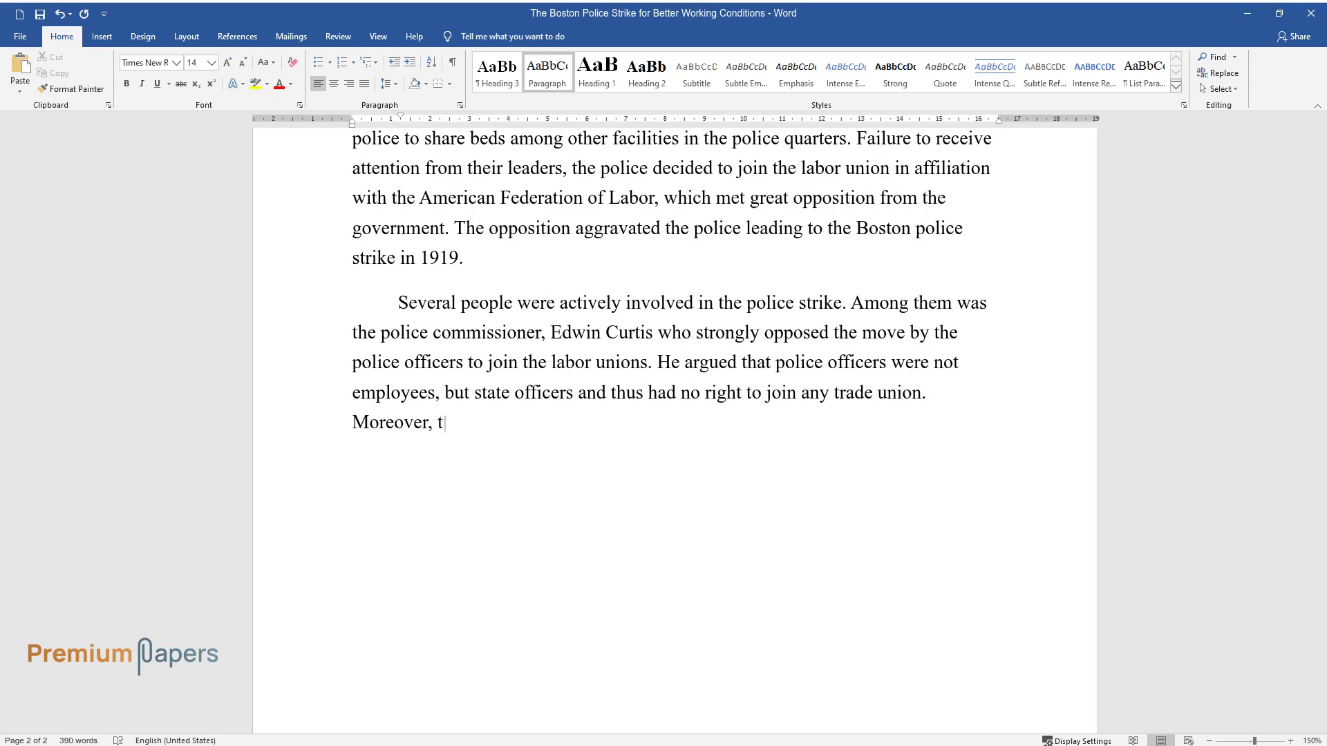
text(he Massachusetts governor during tha)
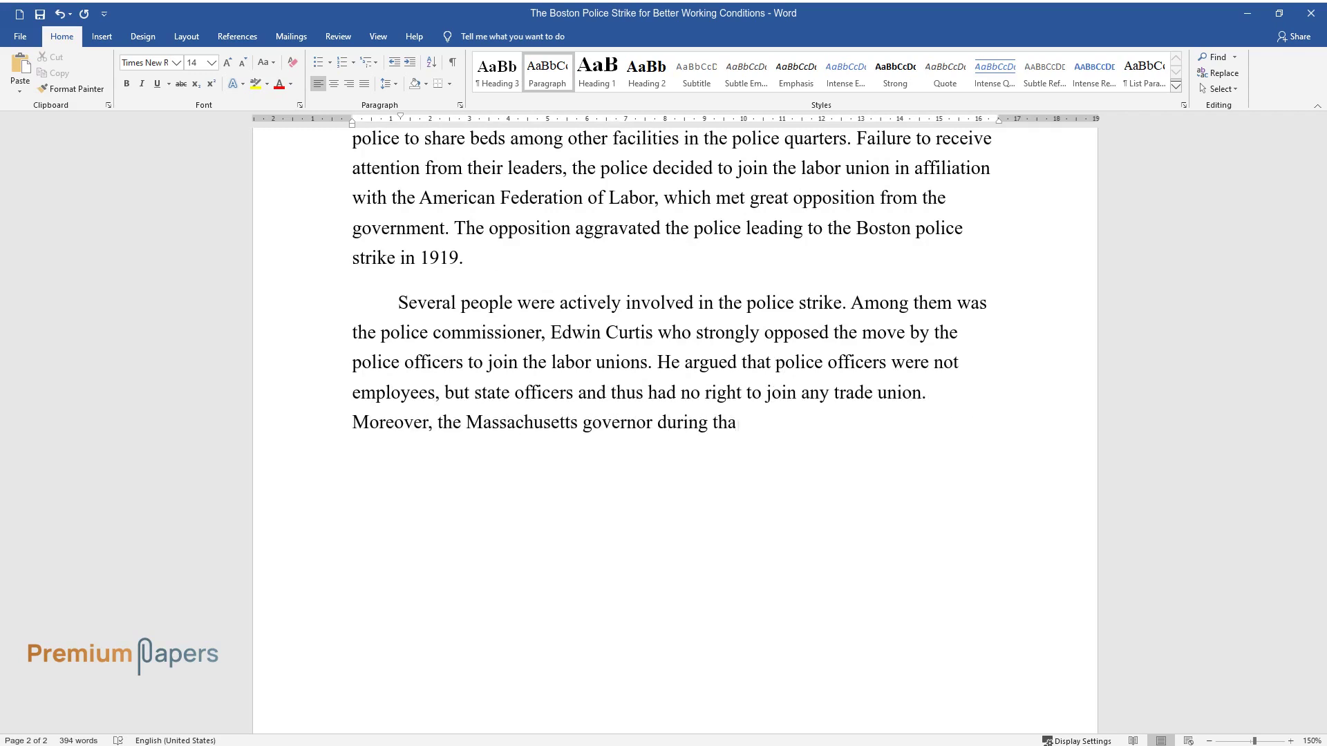
text(t time, Coolidge, played an important)
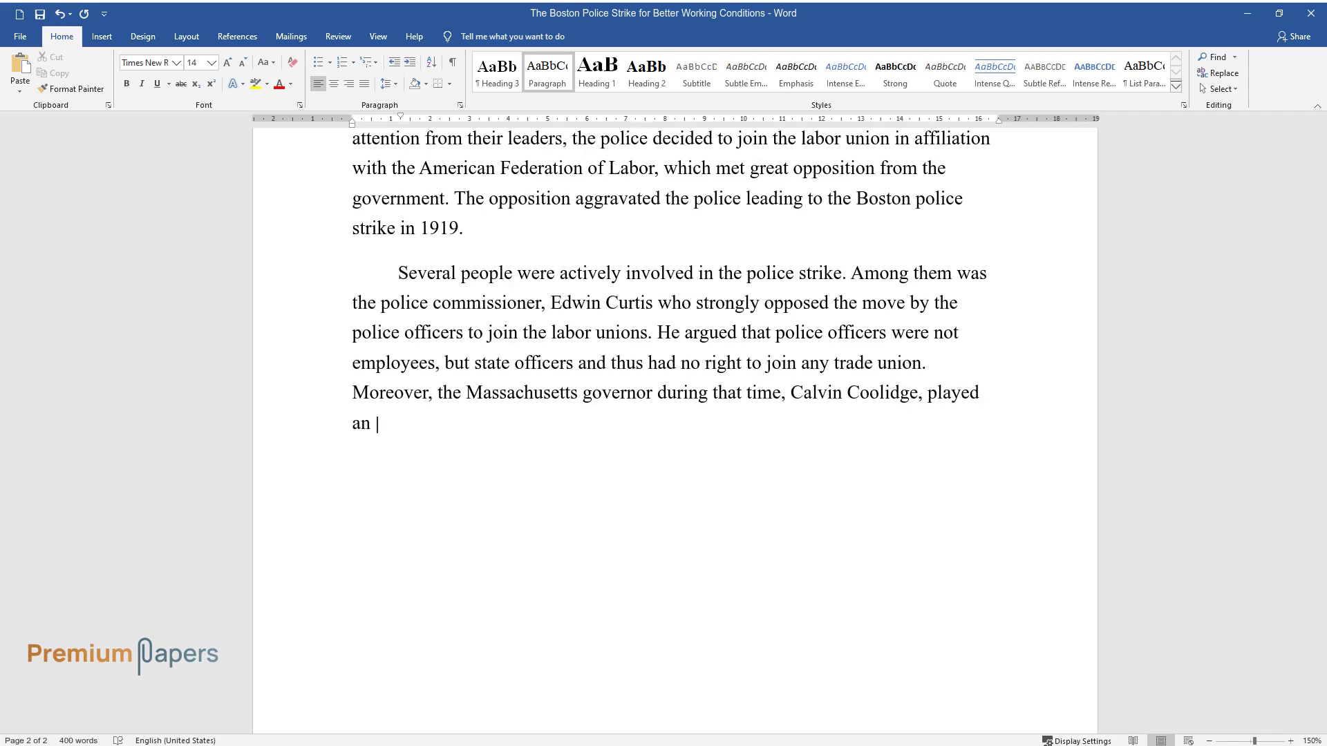
text( role in the strike. Accor)
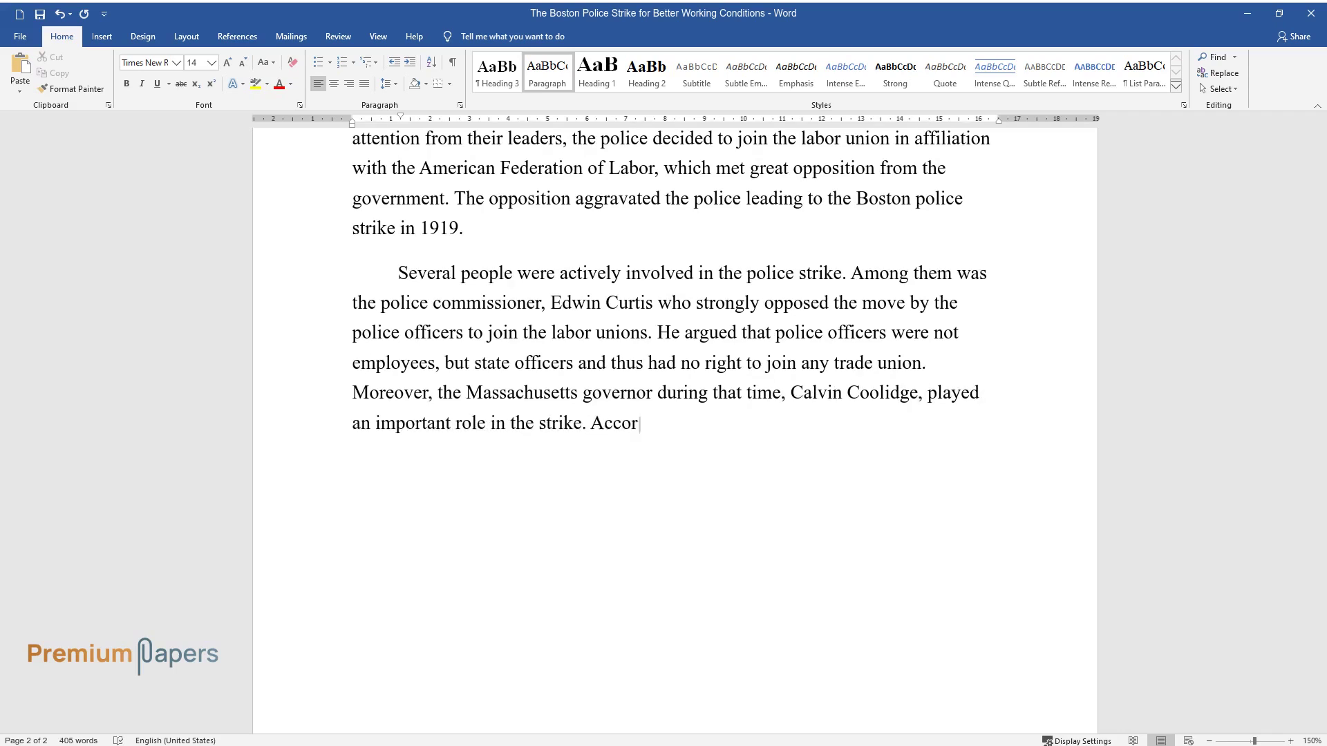
text(ding to him, no one had the right t)
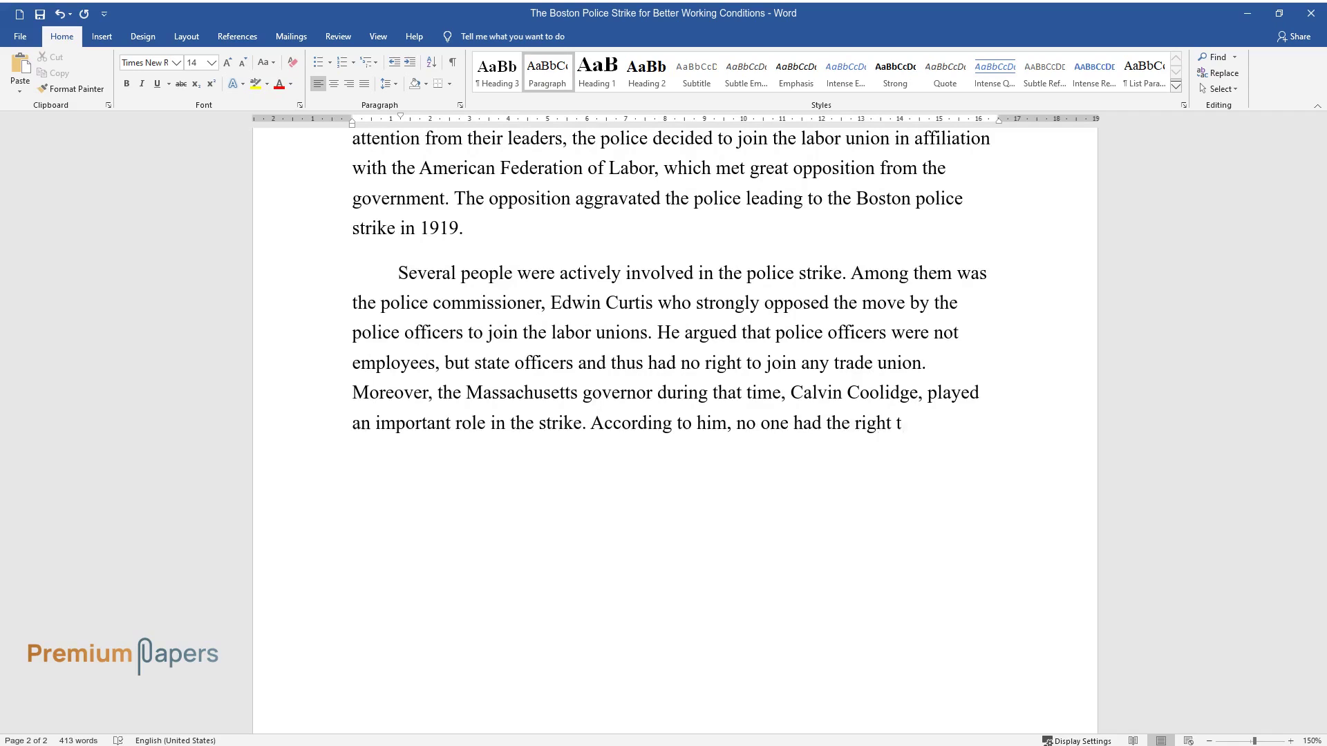
text(o strike against public sa)
text(fety. His)
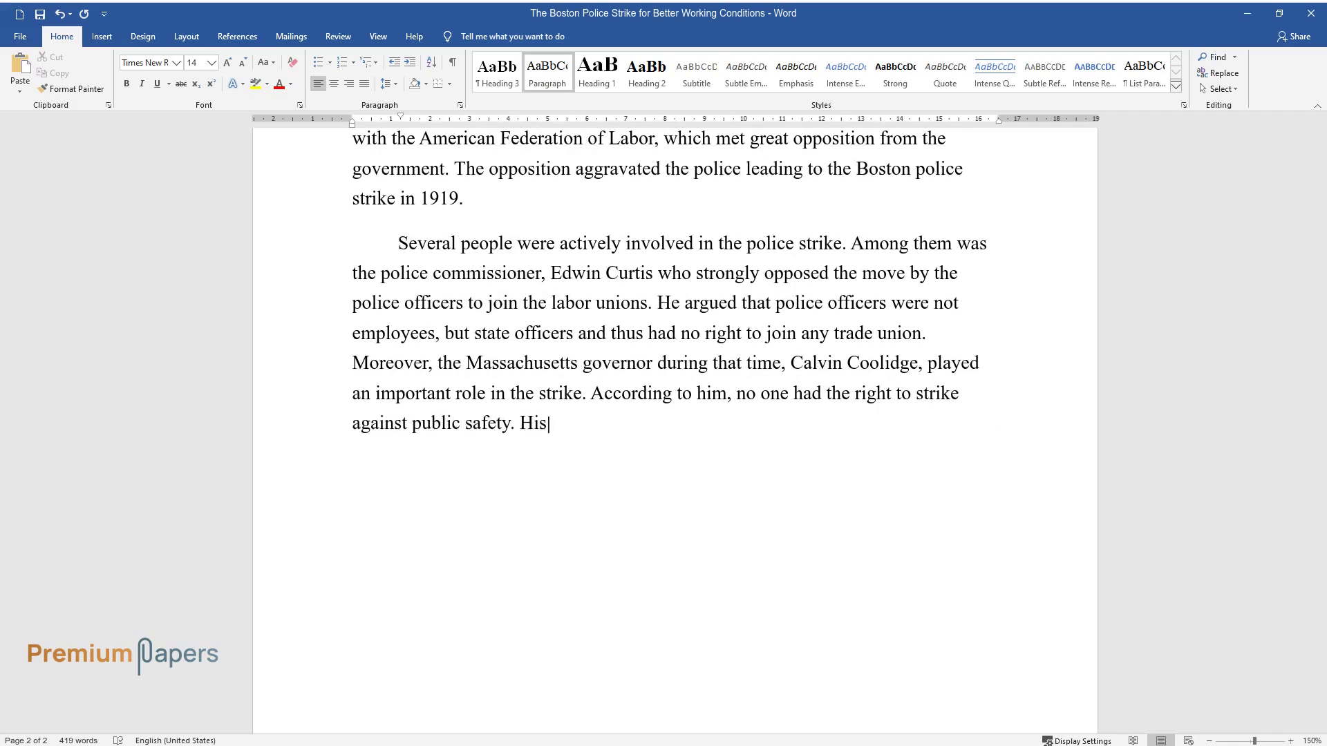
text( opposition as well as his failure )
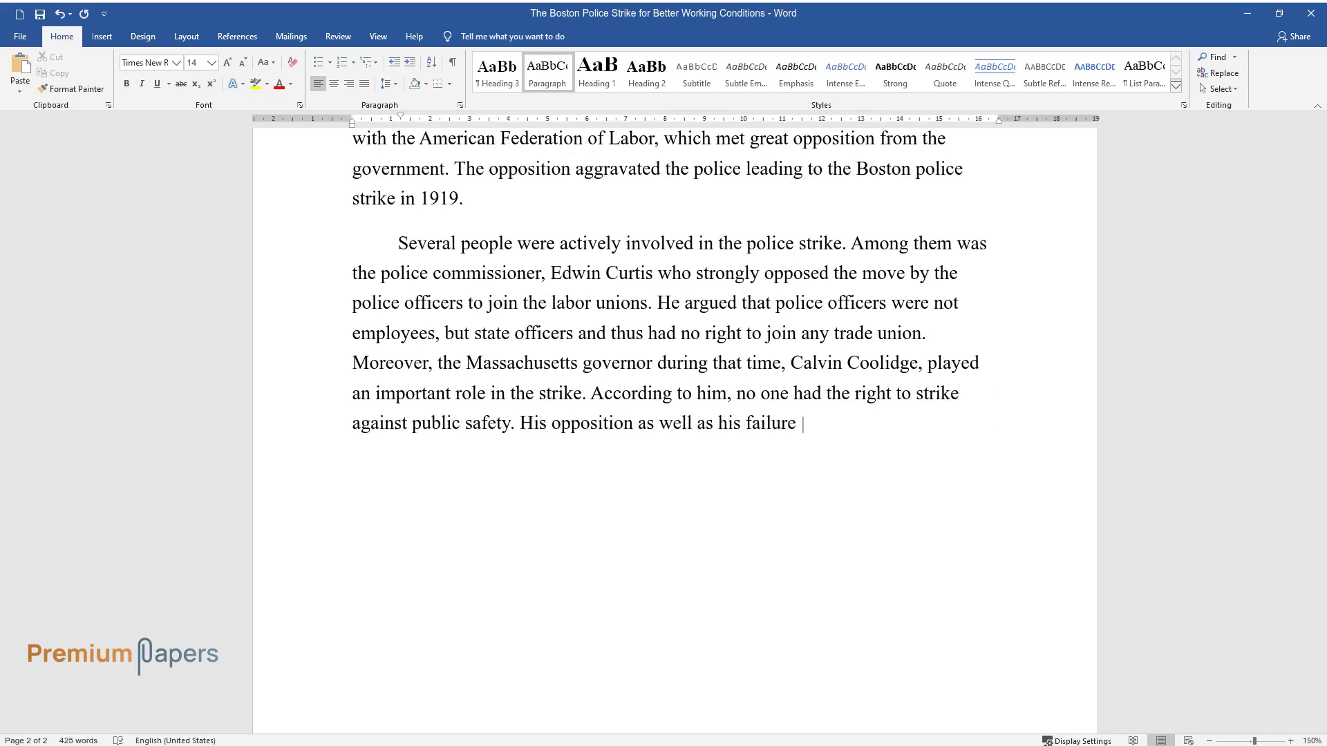
text(to respond to the police officers' grievances contrib)
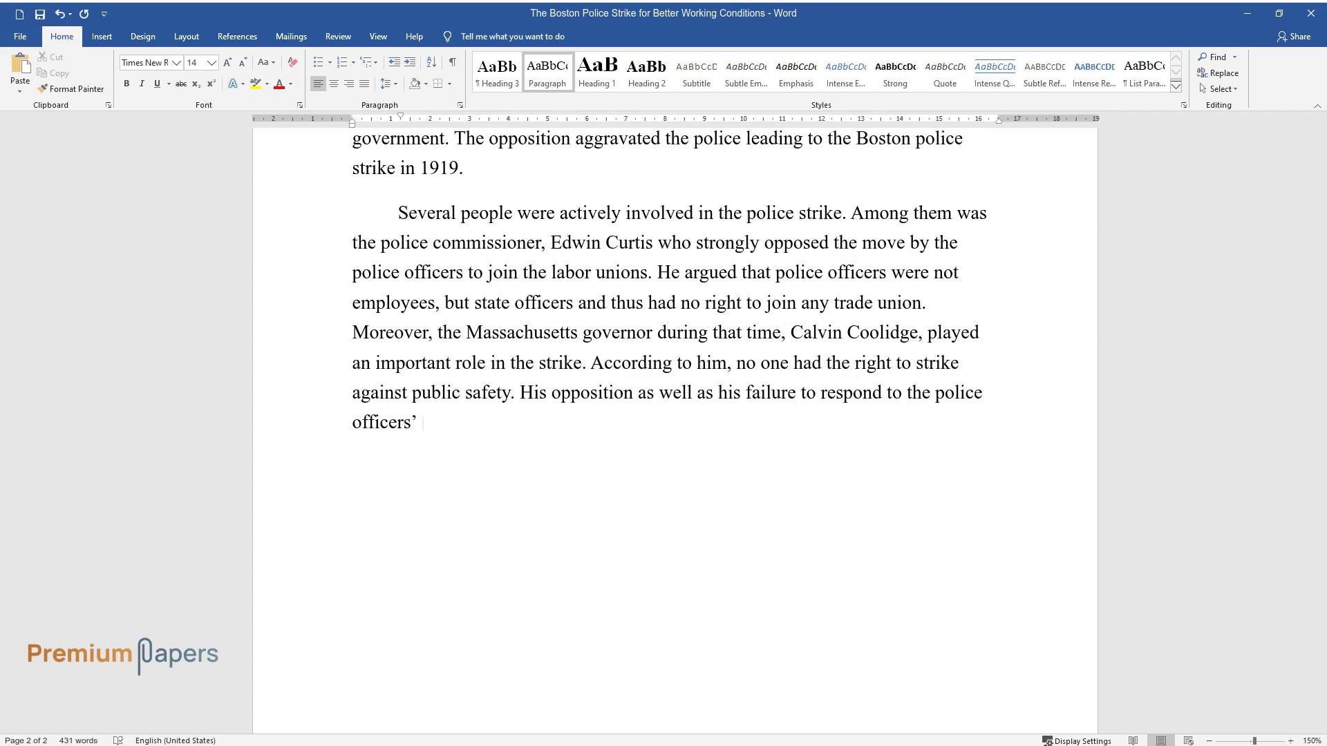
text(uted to the occur)
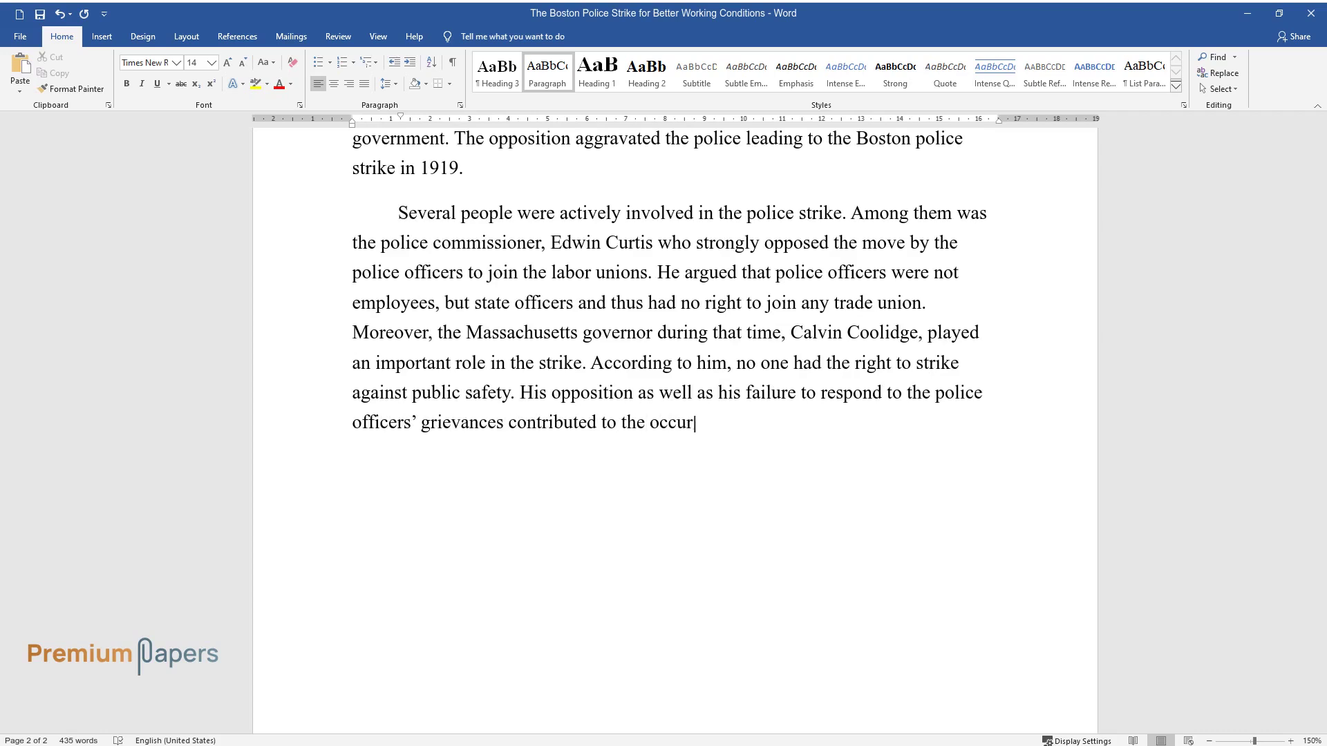
text(rence of the police strike. Preside)
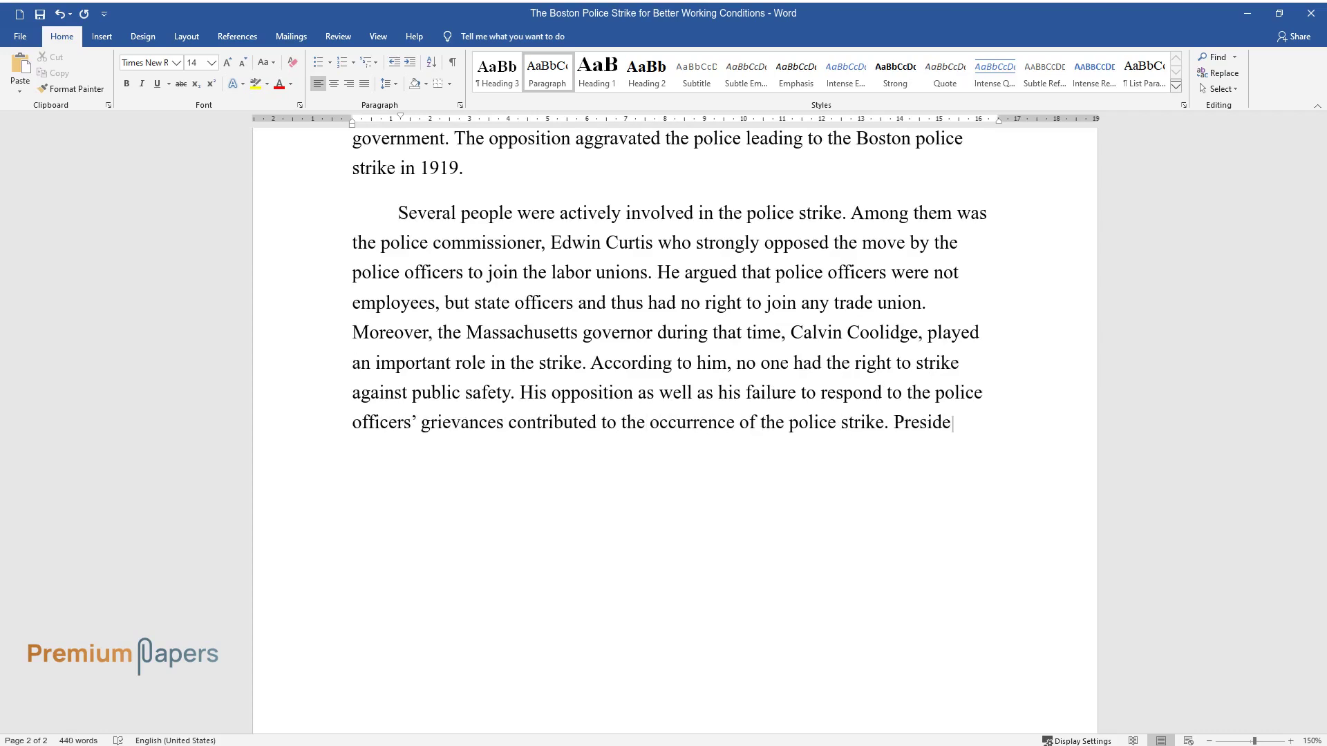
text(nt Woodrow Wilson's condemnation of )
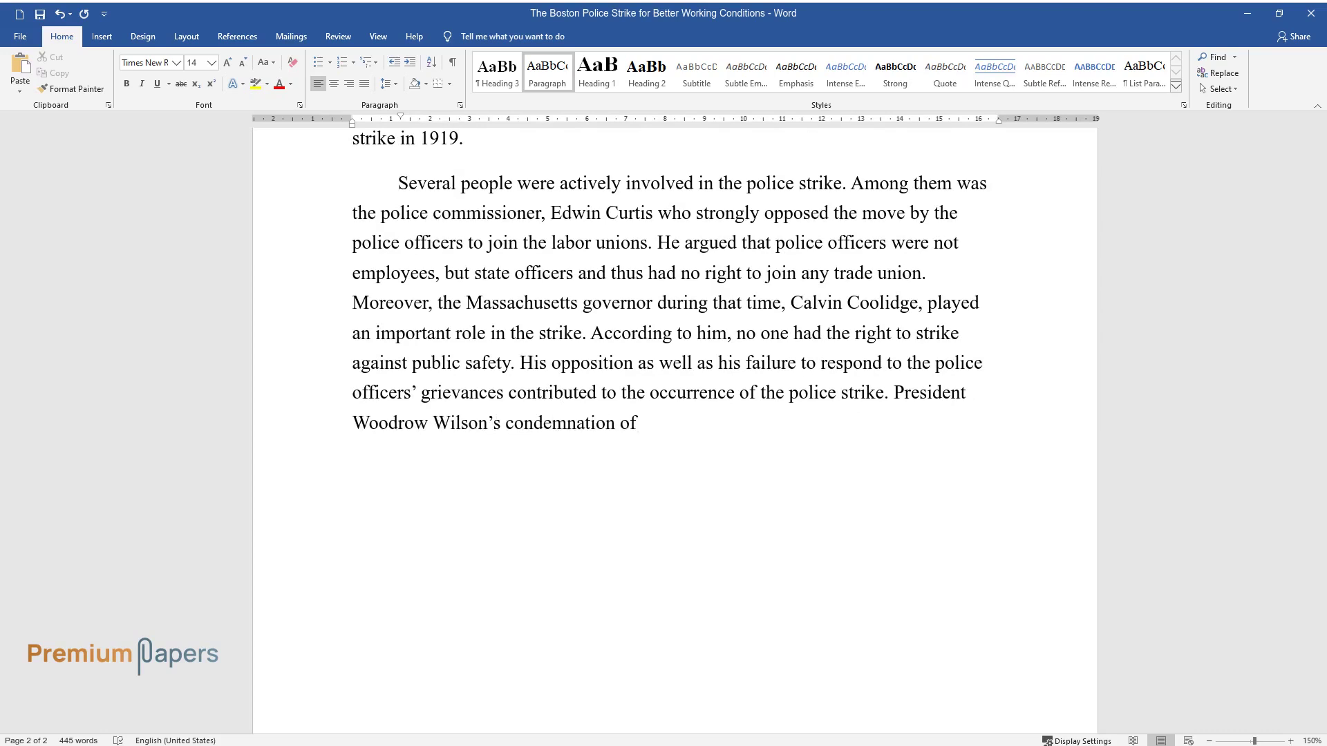
text(the strike also gave the police mo)
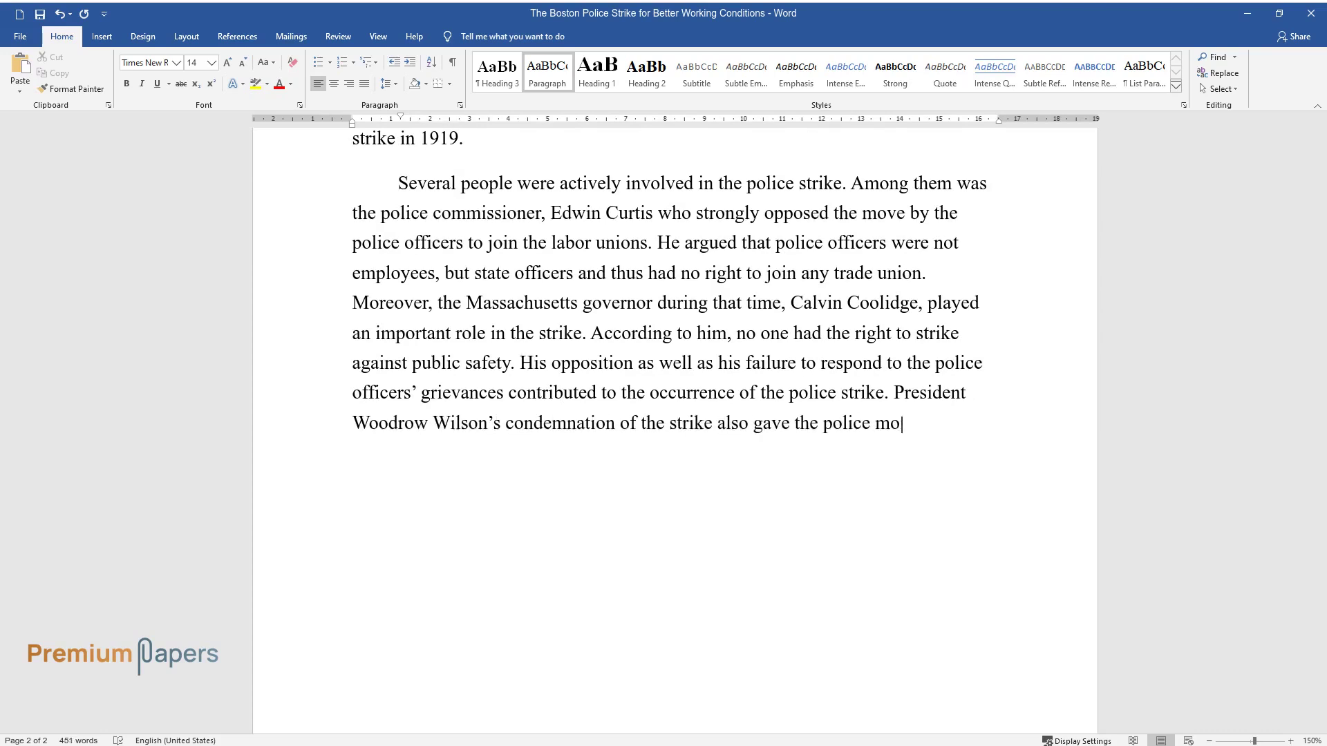
text(re reasons to strike. He termed the )
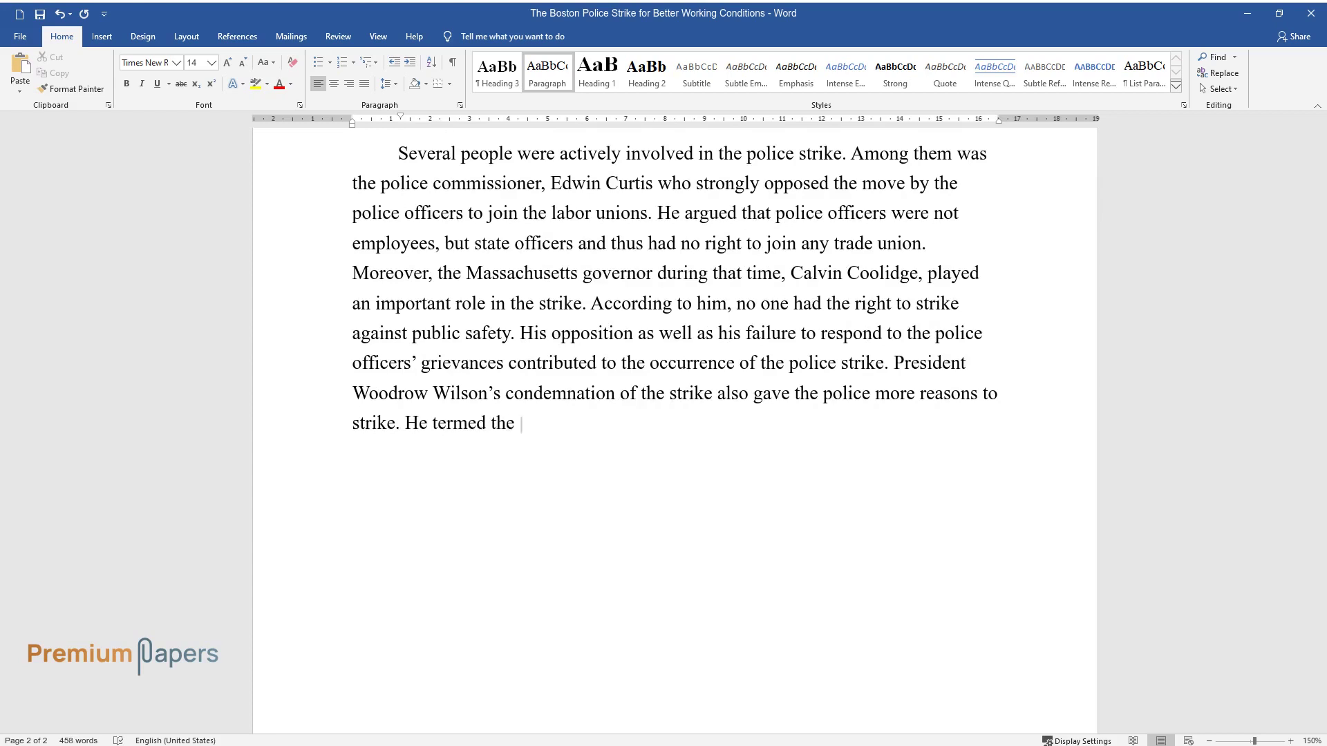
text(move by the police an “intolerable )
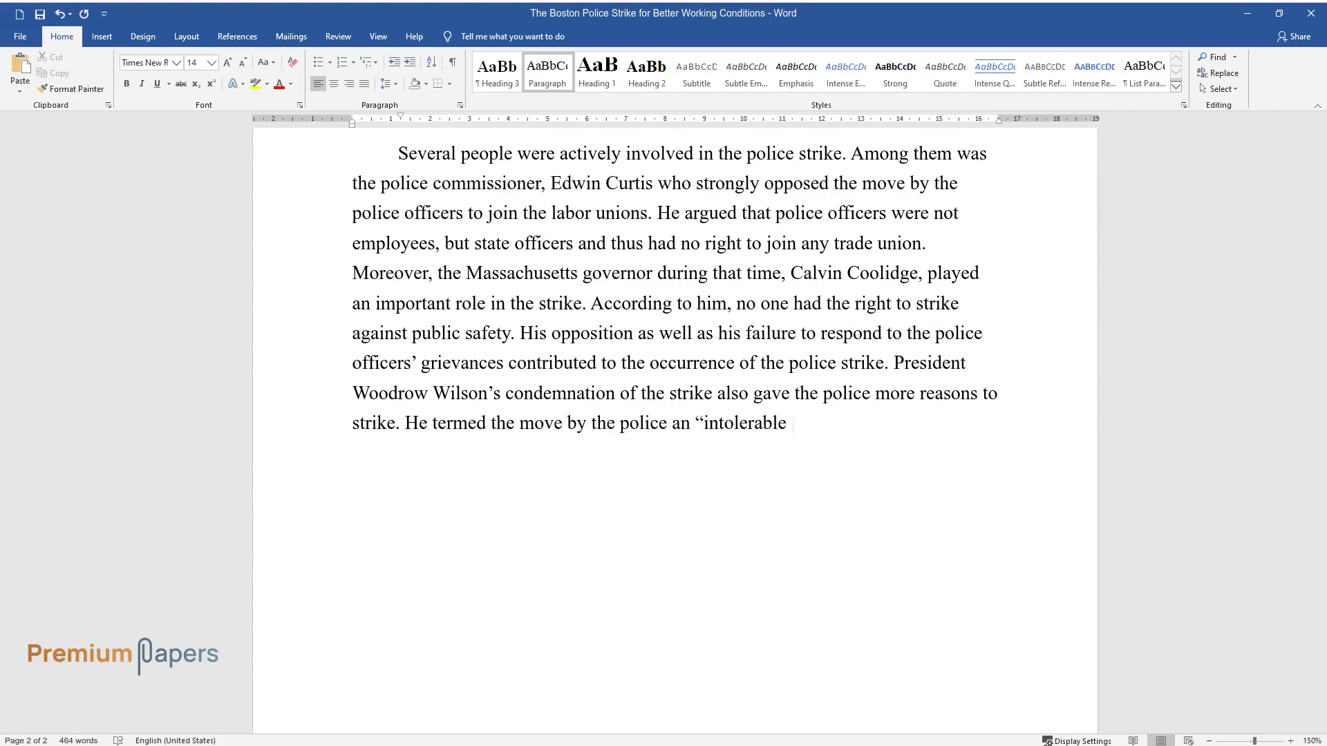
text(crime against civilization,” which )
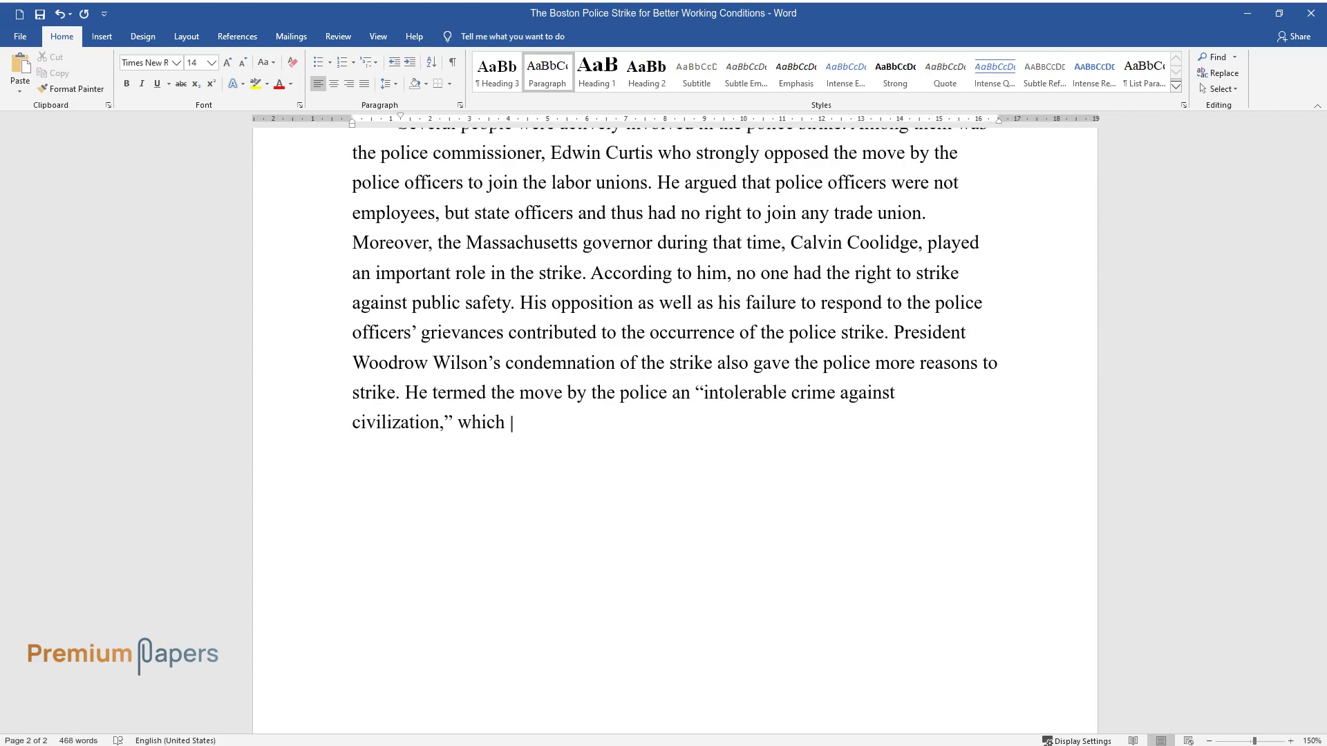
text(made the police, feel sidelined as )
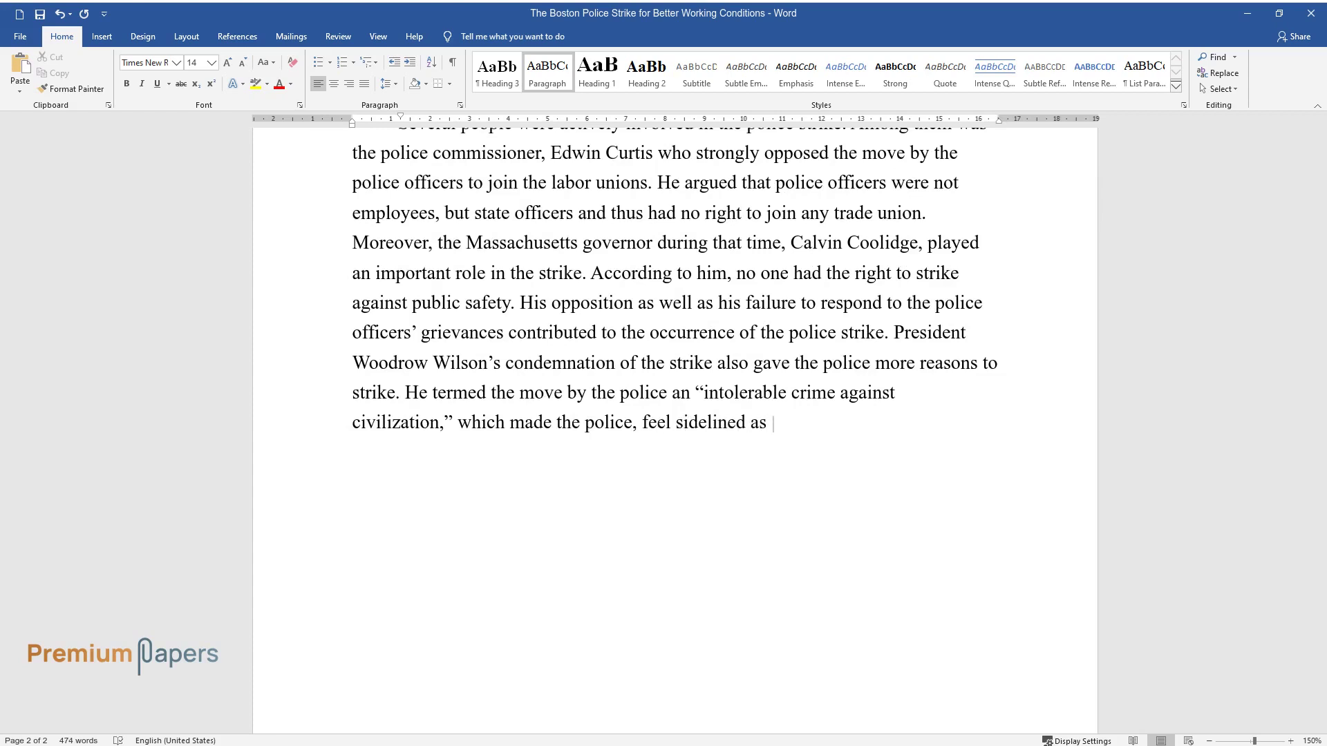
text(well as undermined in the American community)
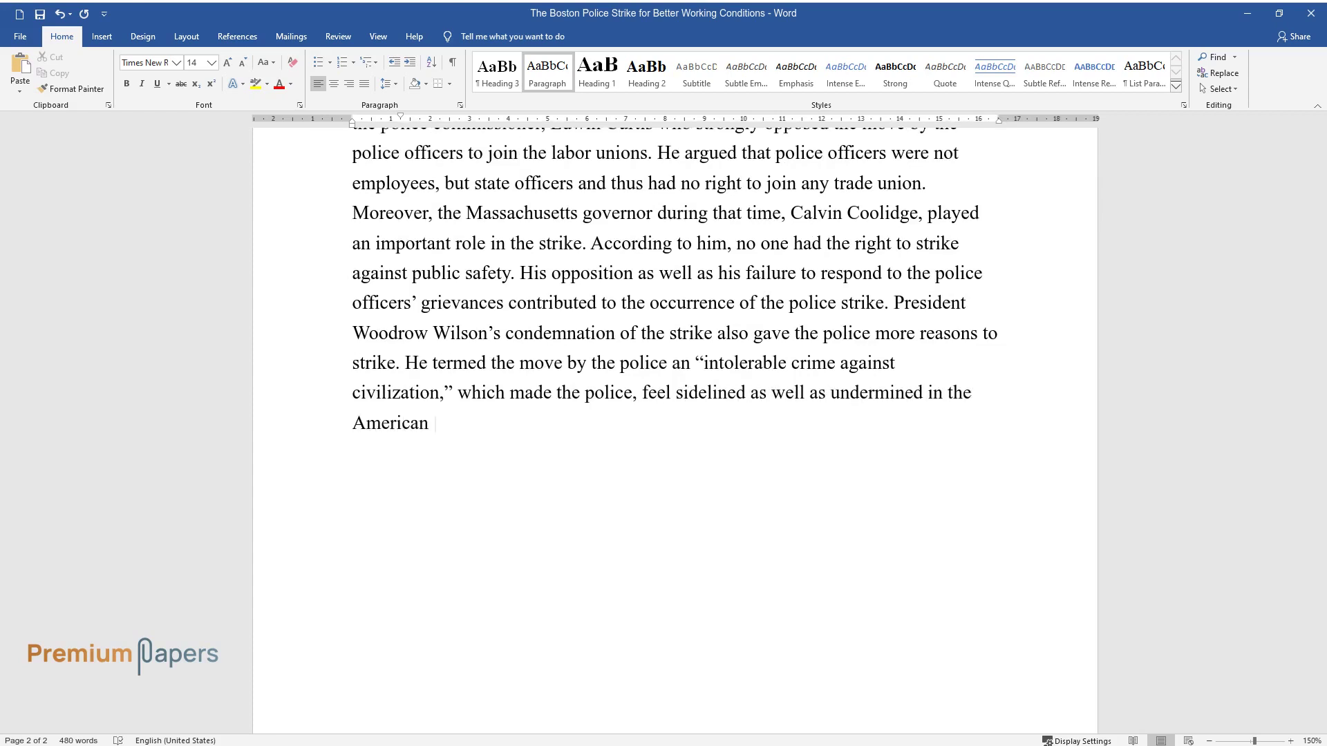
text(. The other participants o)
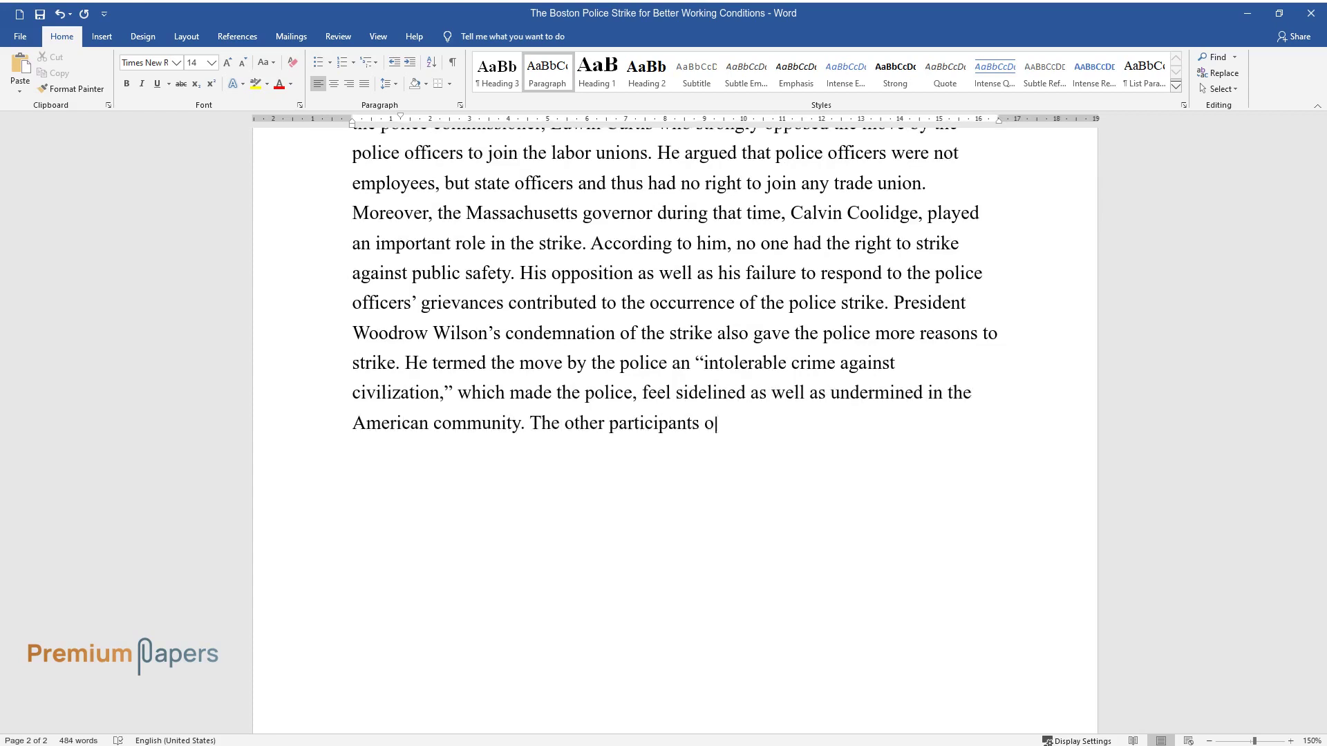
text(f the strike were the Boston civili)
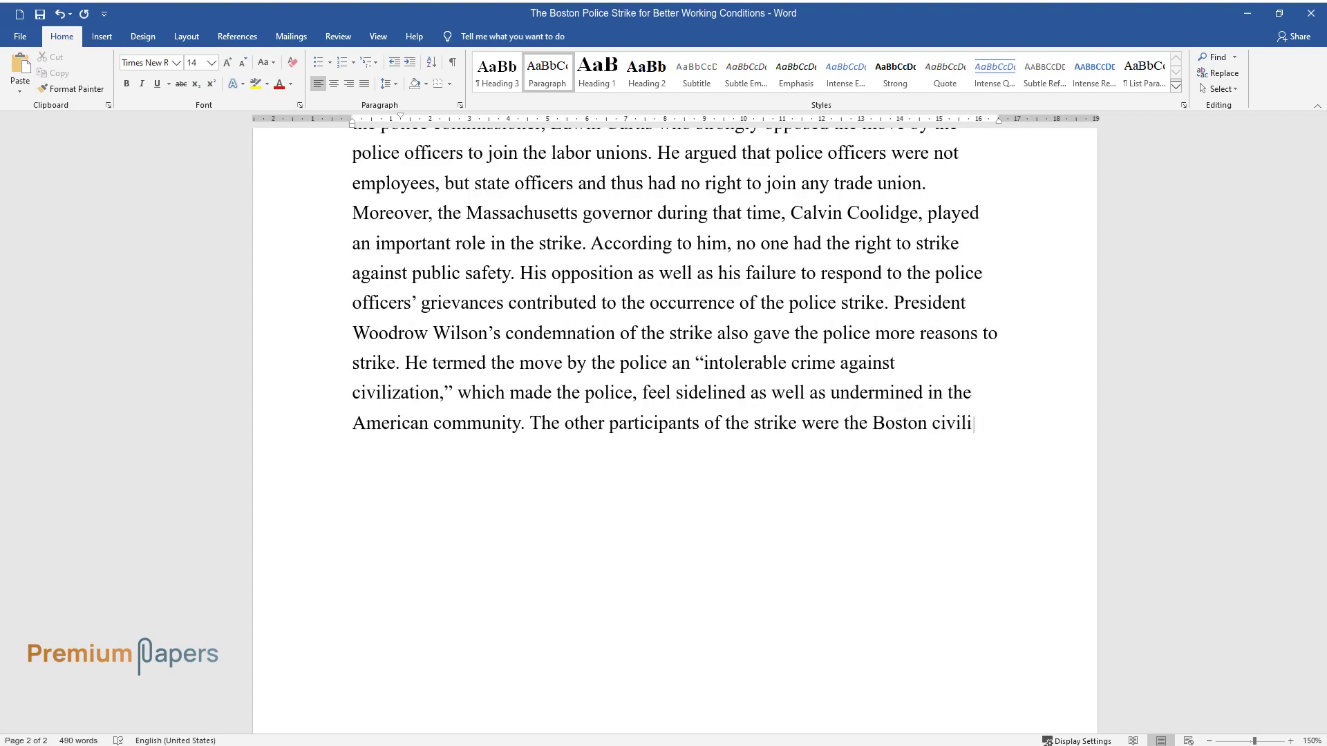
text(ans, the Massachusetts guards, and )
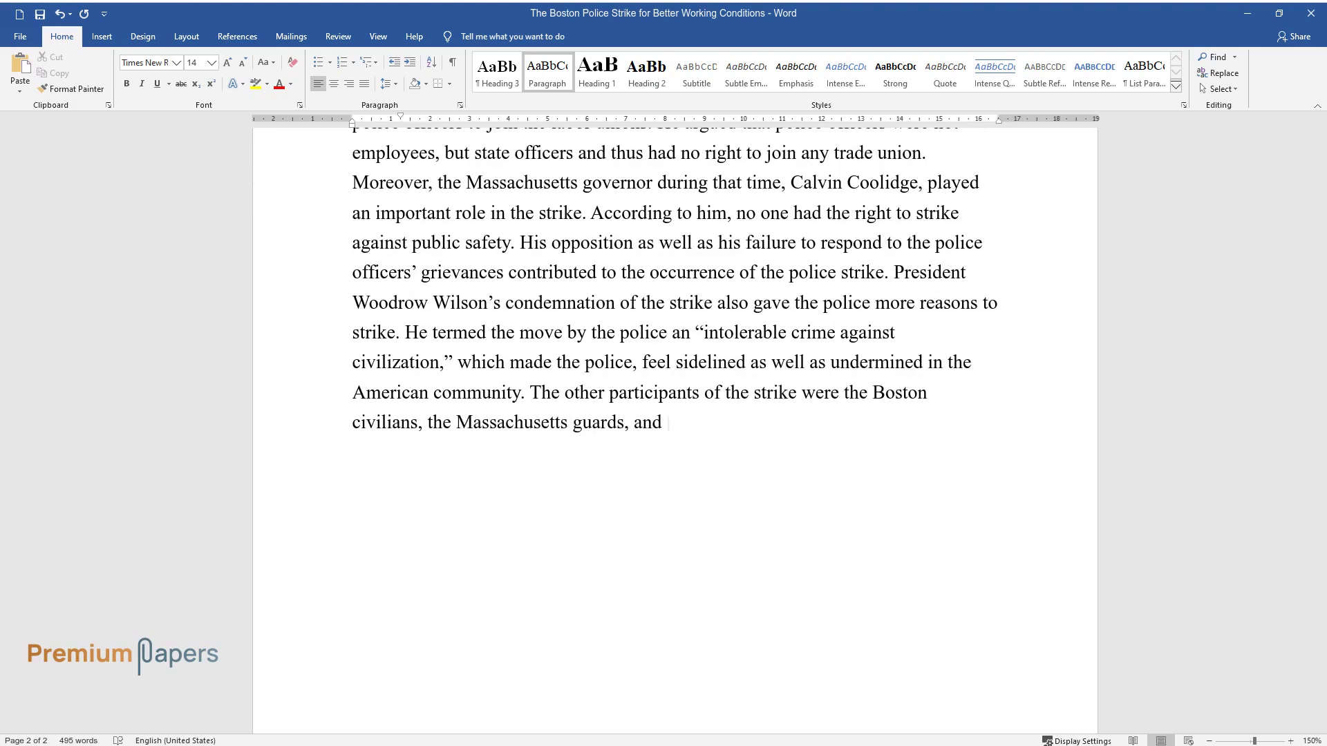
text(militia as well as the Federal troo)
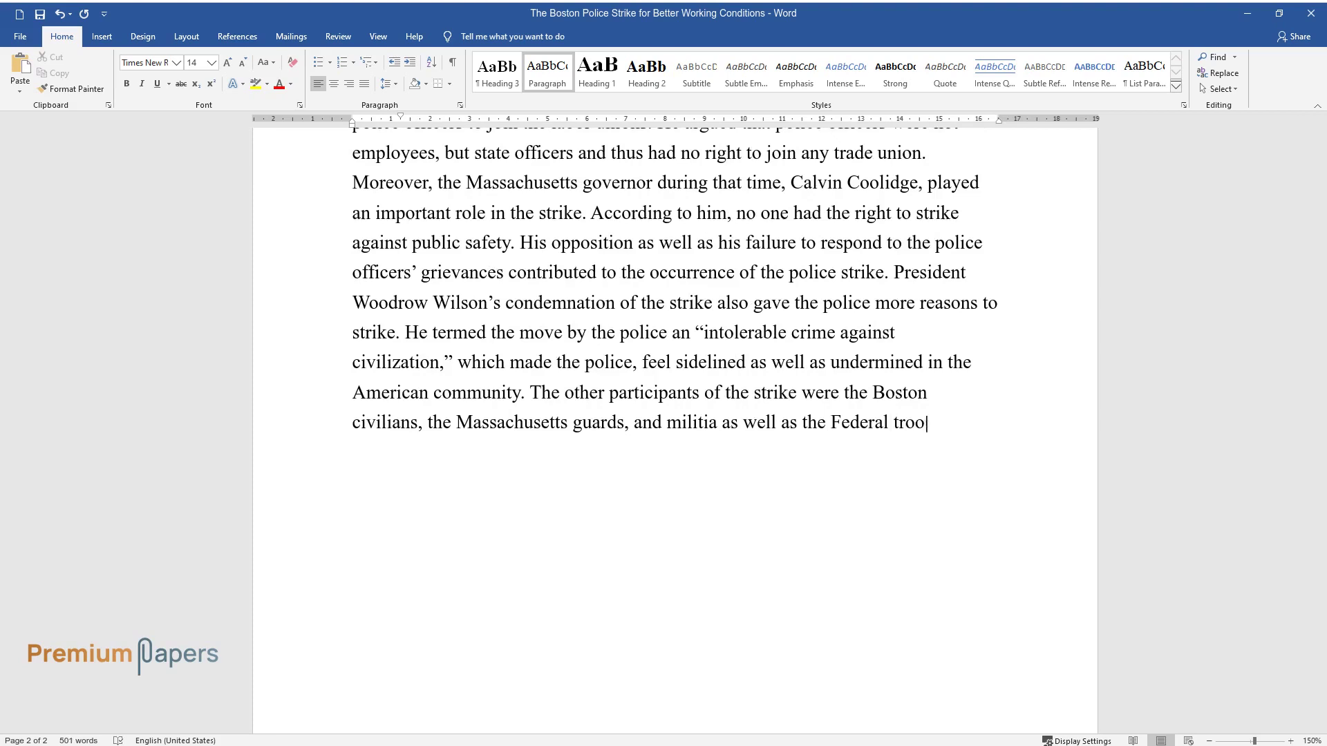
text(ps who helped to calm the r)
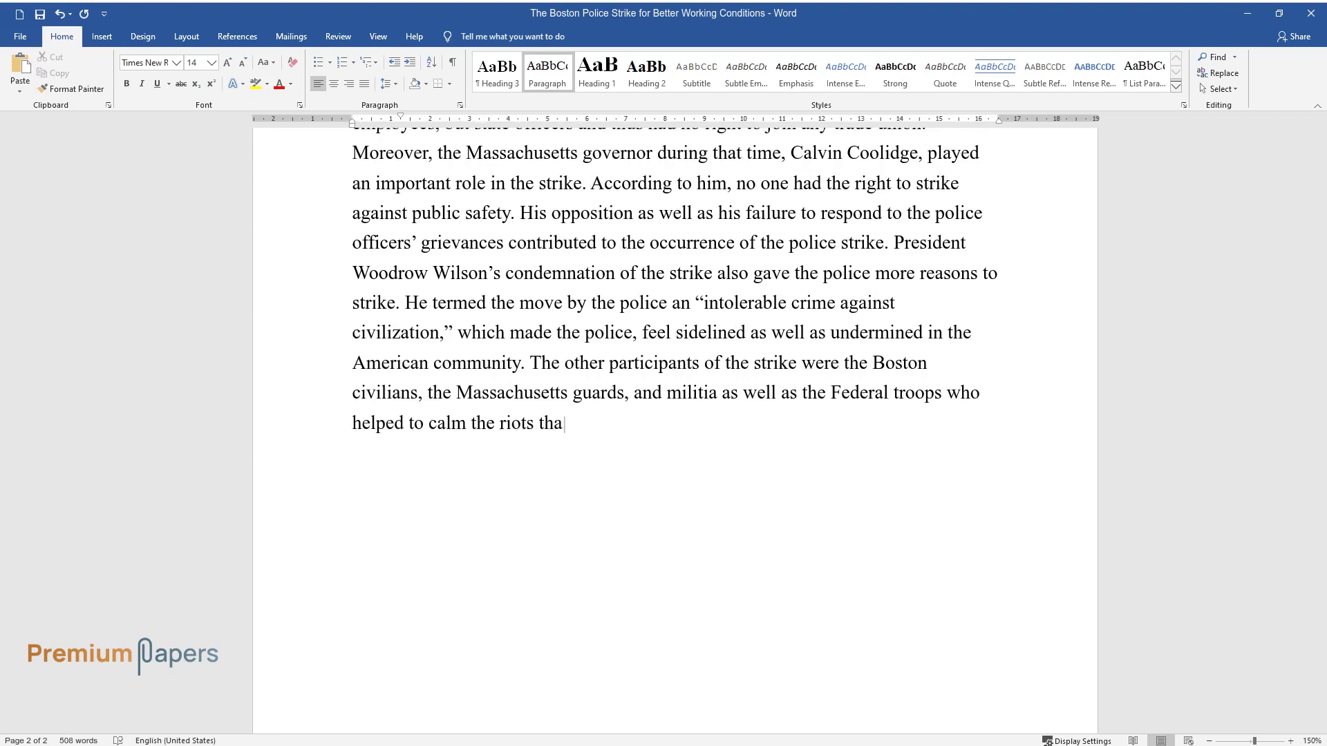
Step: End the participants paragraph and write the aftermath paragraph starting 'Following the police strike on 19 September 1919'
text(t resulted from the strike.)
key(Return)
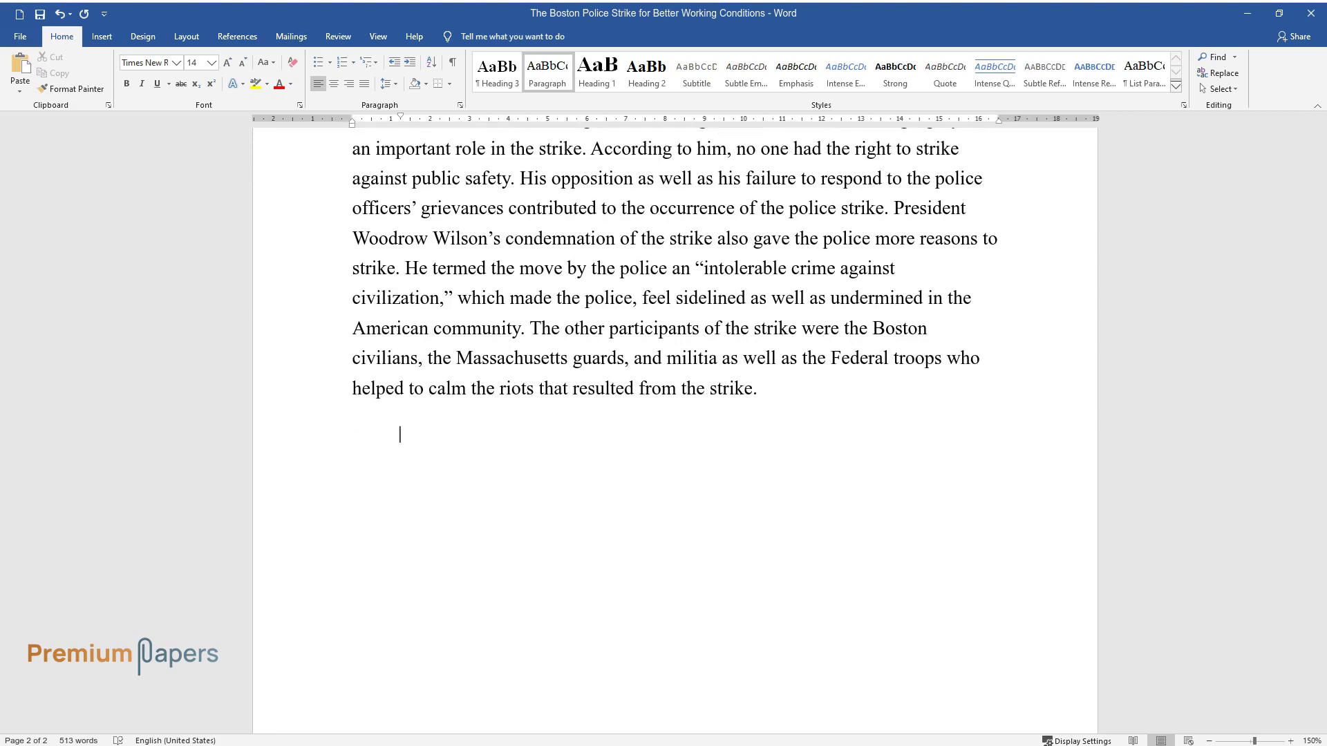
text(Follo)
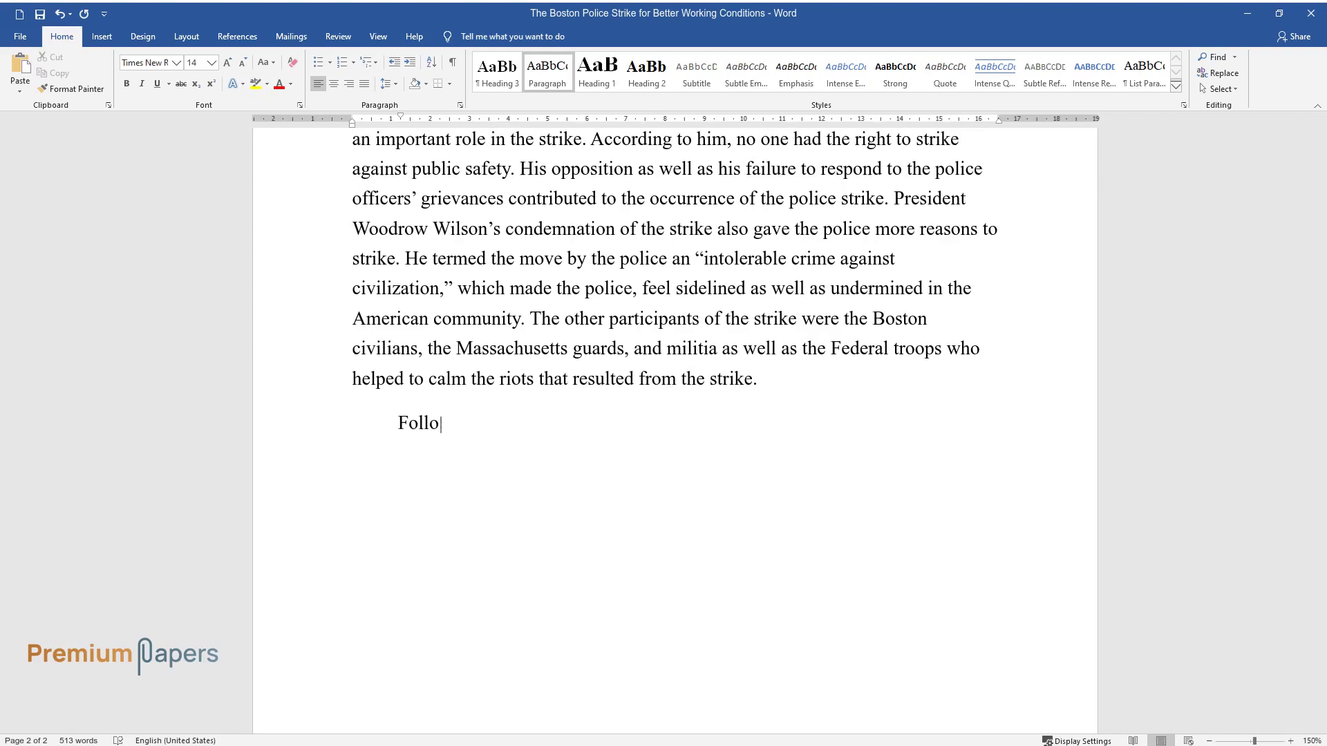
text(wing the police strike on 19 Septem)
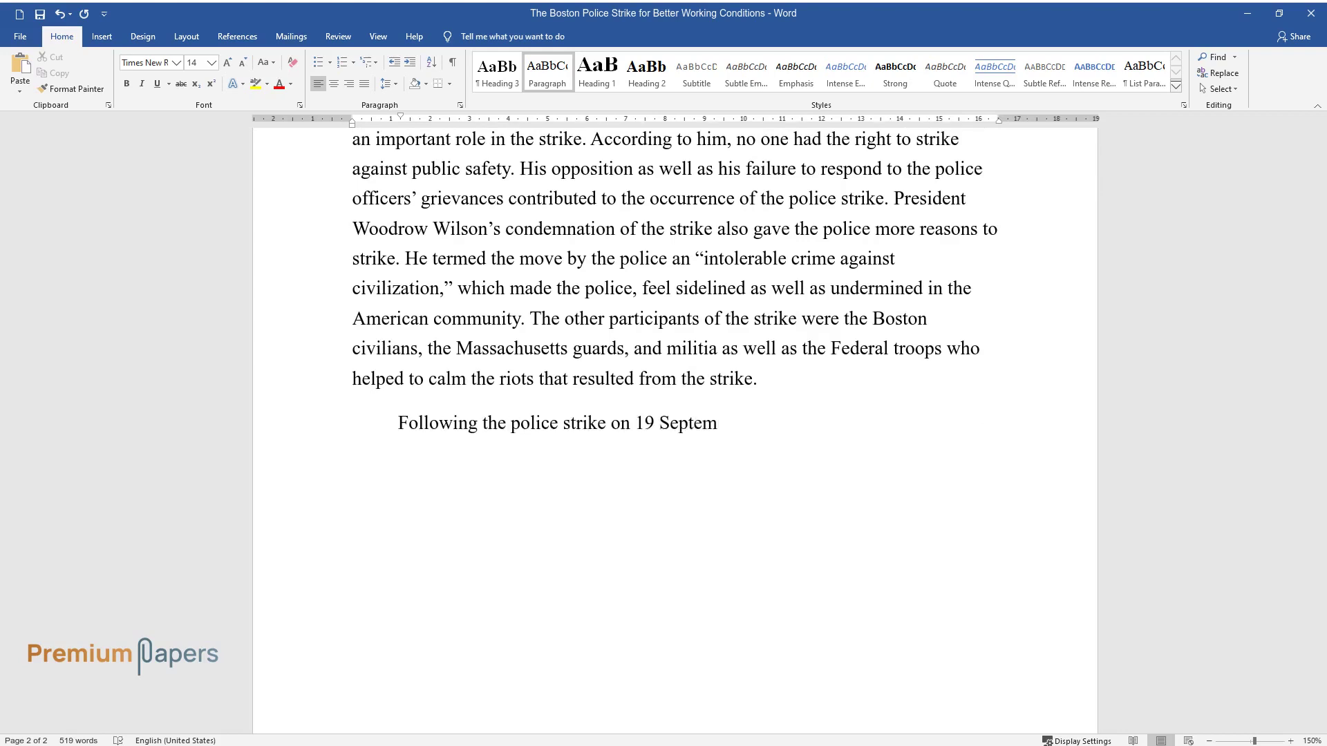
text(ber 1919, Boston City remained def)
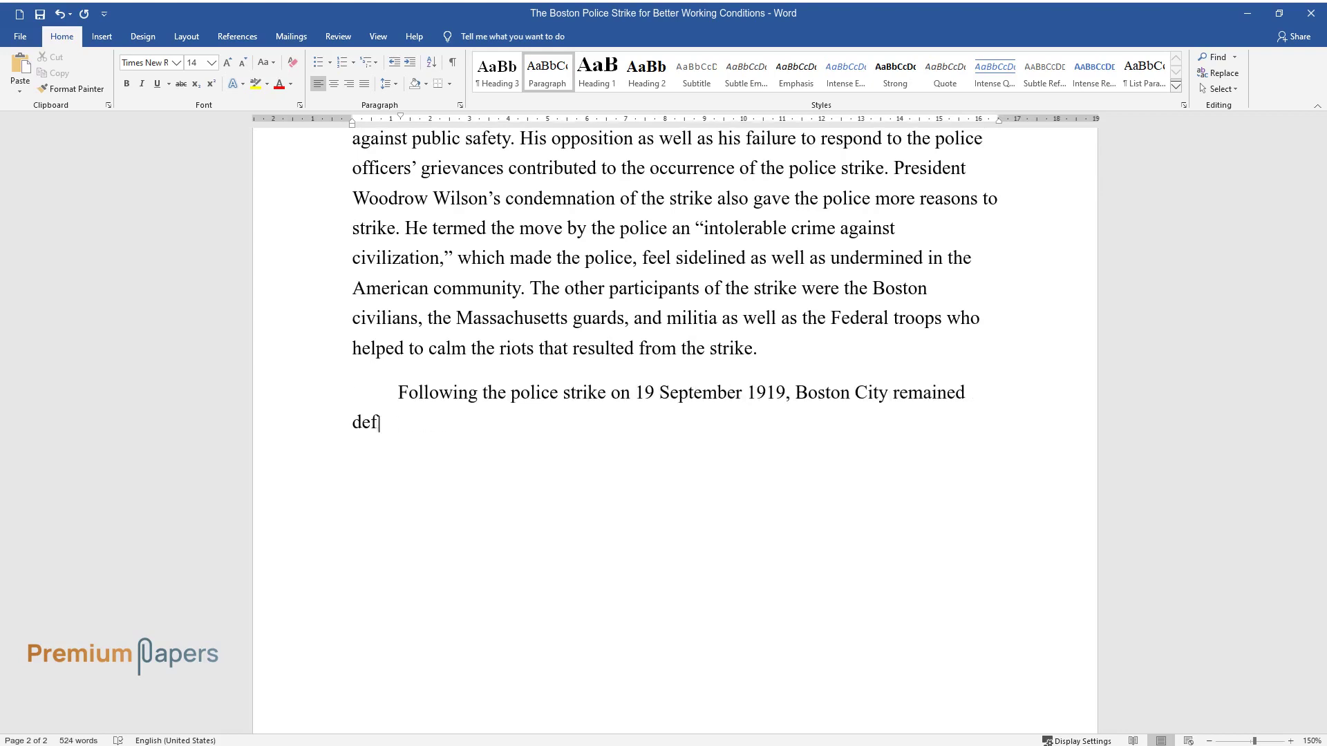
text(enseless leaving the residents to s)
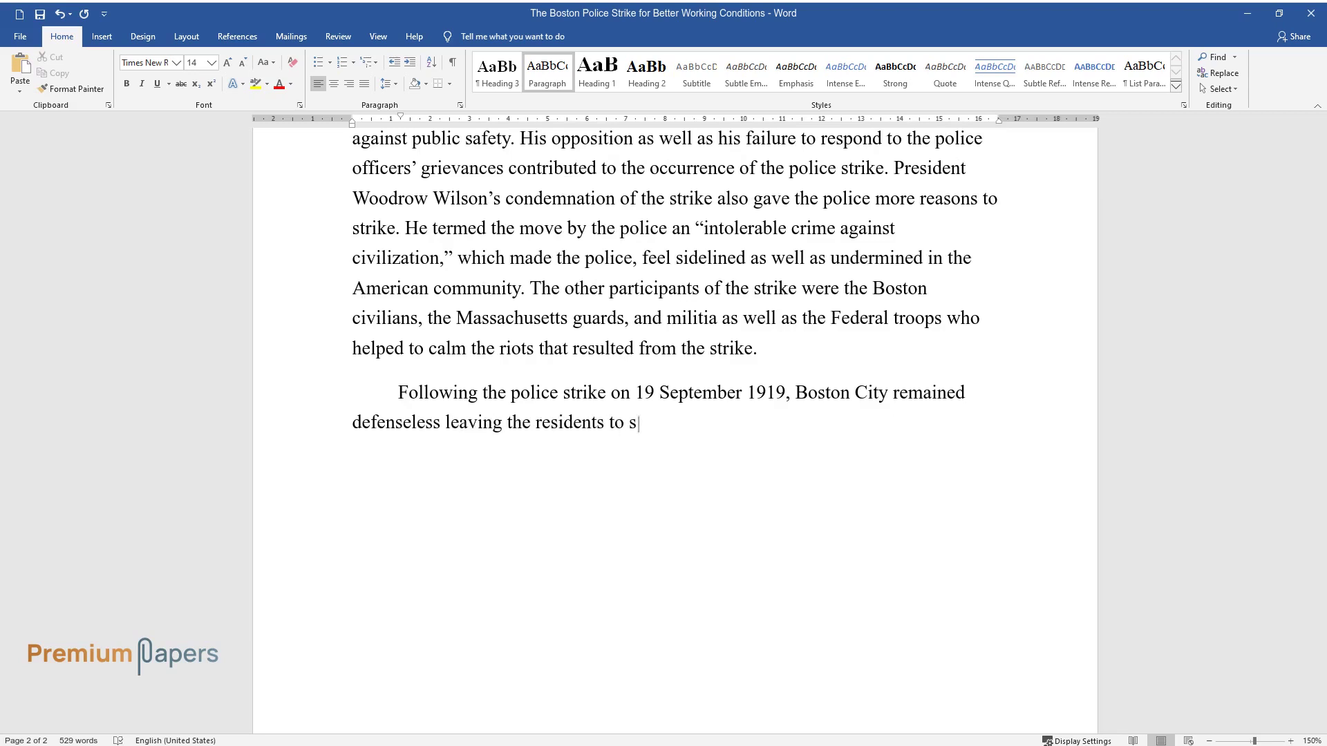
text(uffer from rampant criminal acts.)
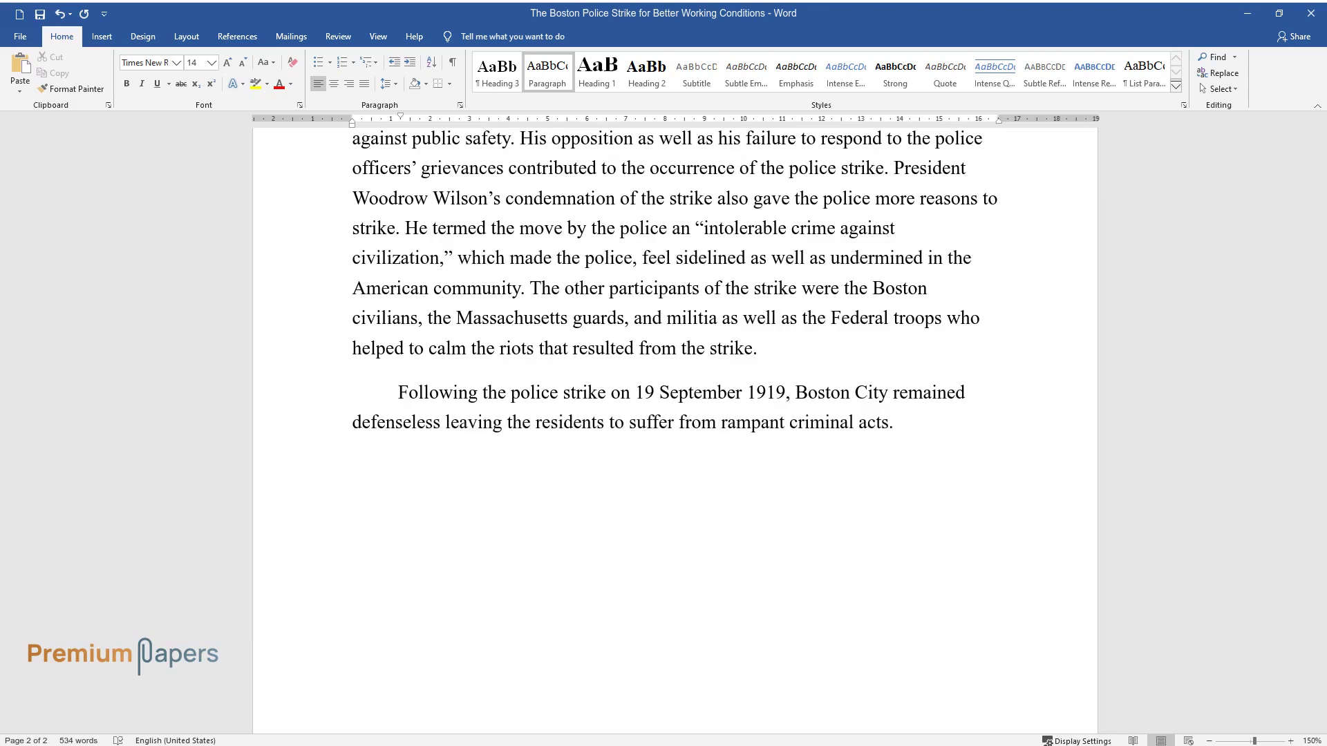
text( There was massive destruct)
text(ion of pr)
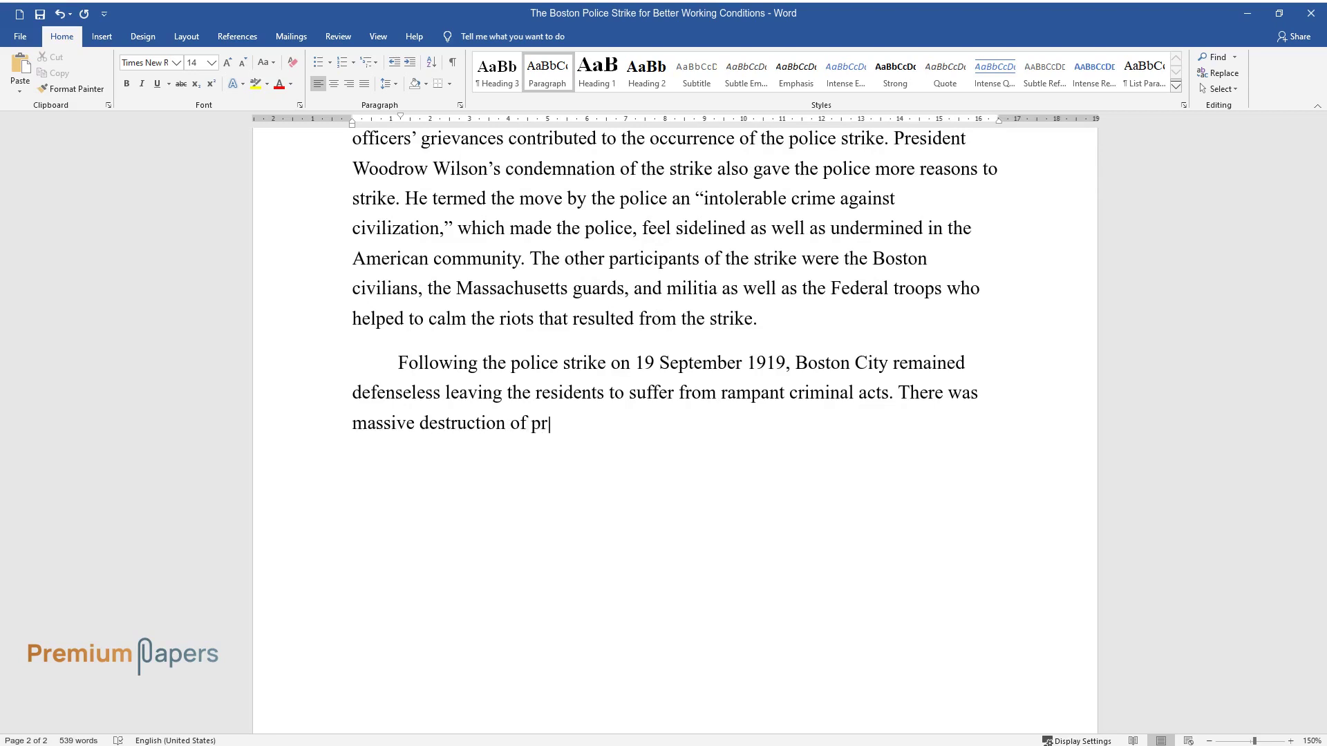
text(operty, violence, theft as well as)
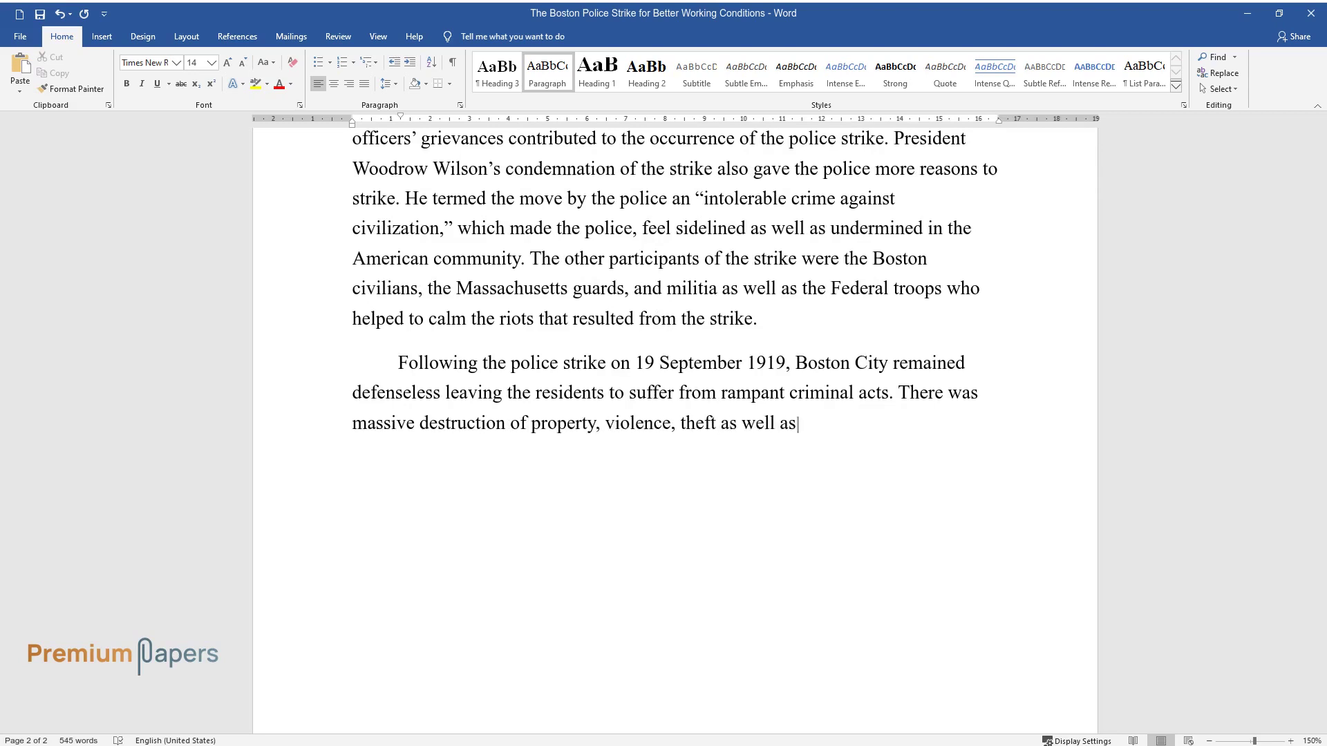
text( gambling. In addition, several rap)
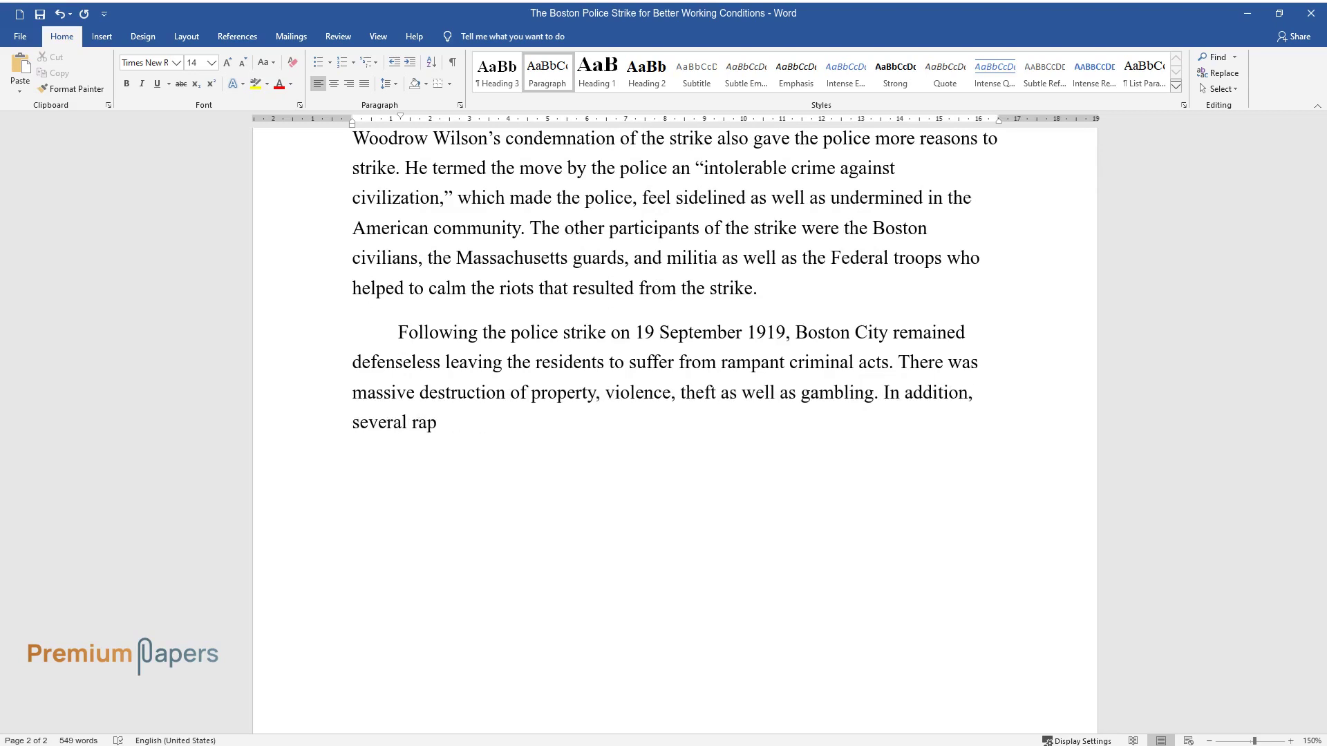
text(e incidents occurred during that p)
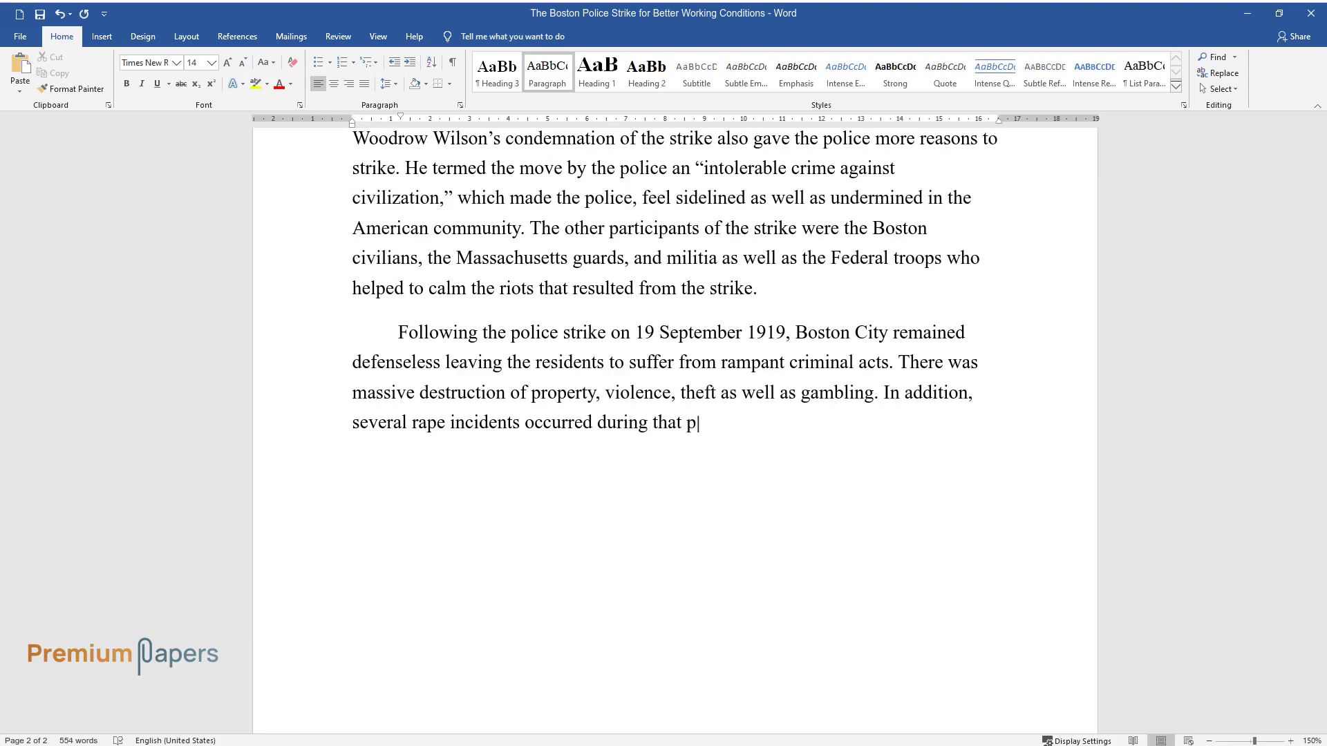
text(eriod. According to Alther, Boston )
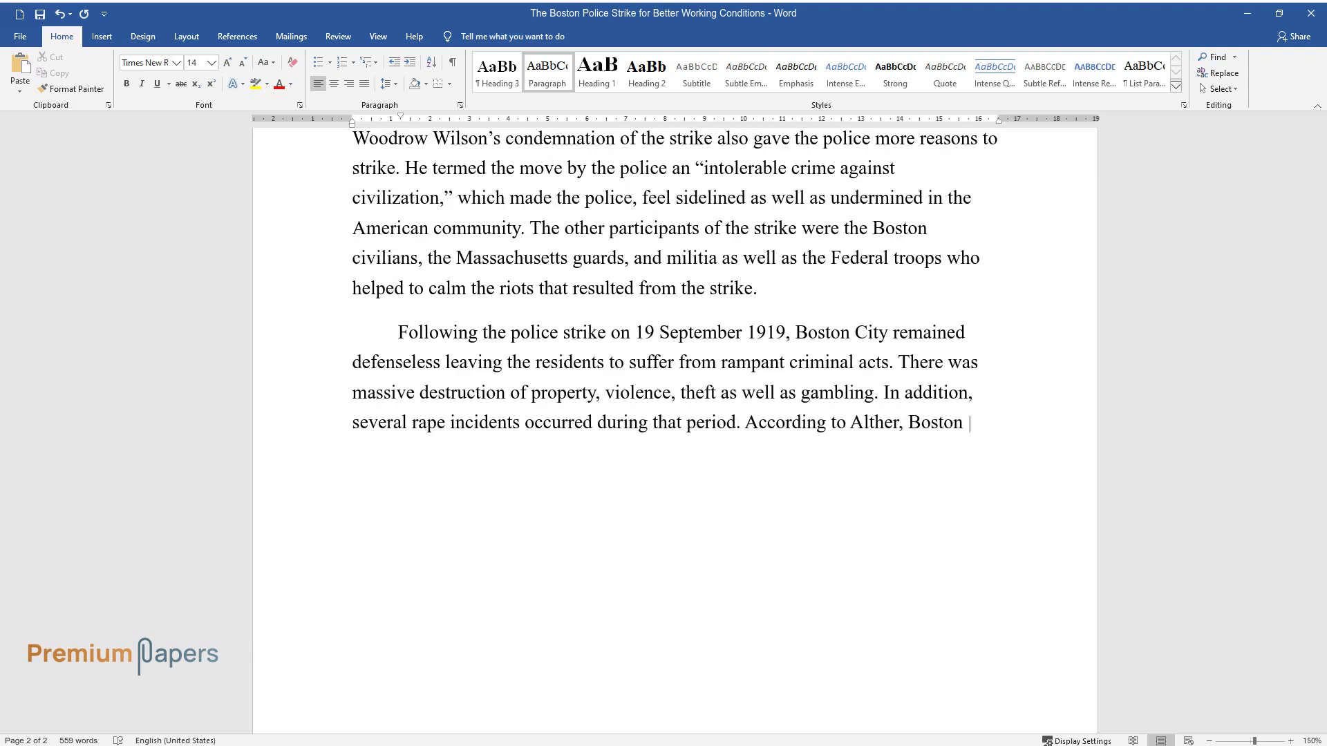
text(City rang with an endless sound of)
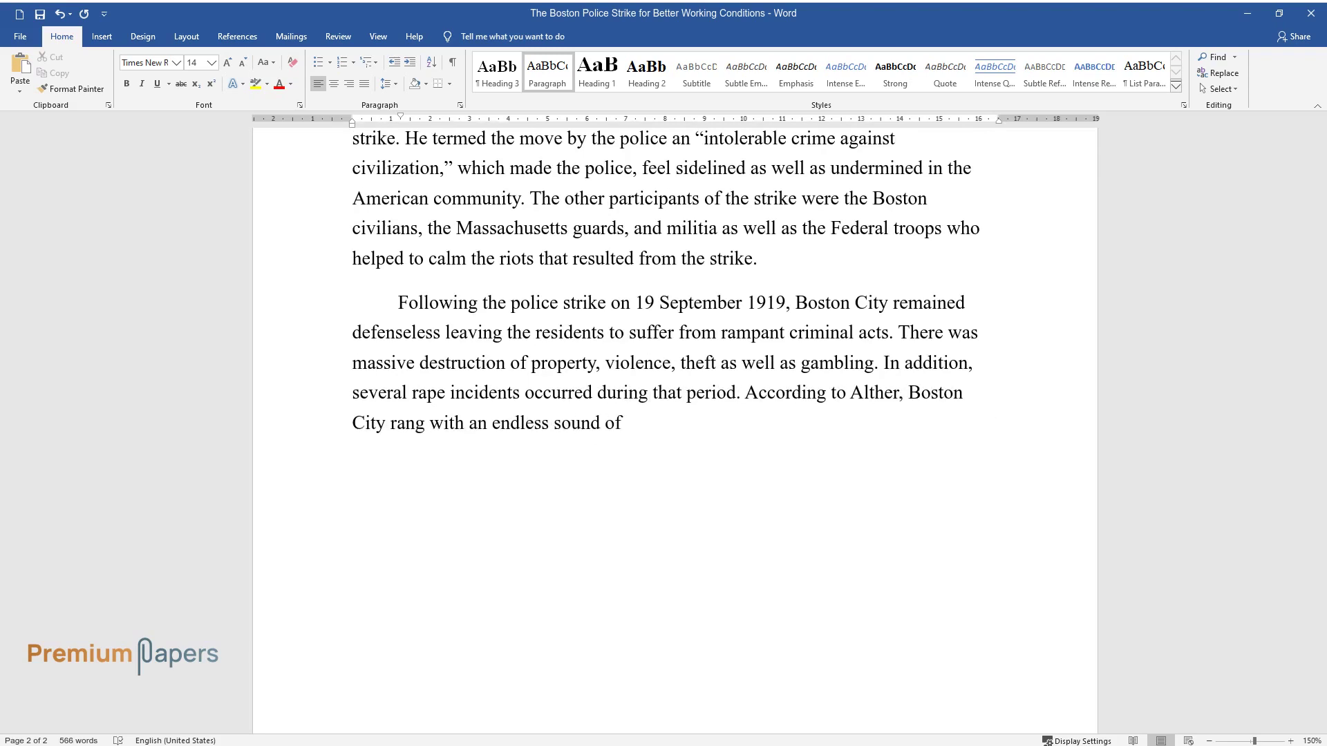
text( false fire alarms, which not only )
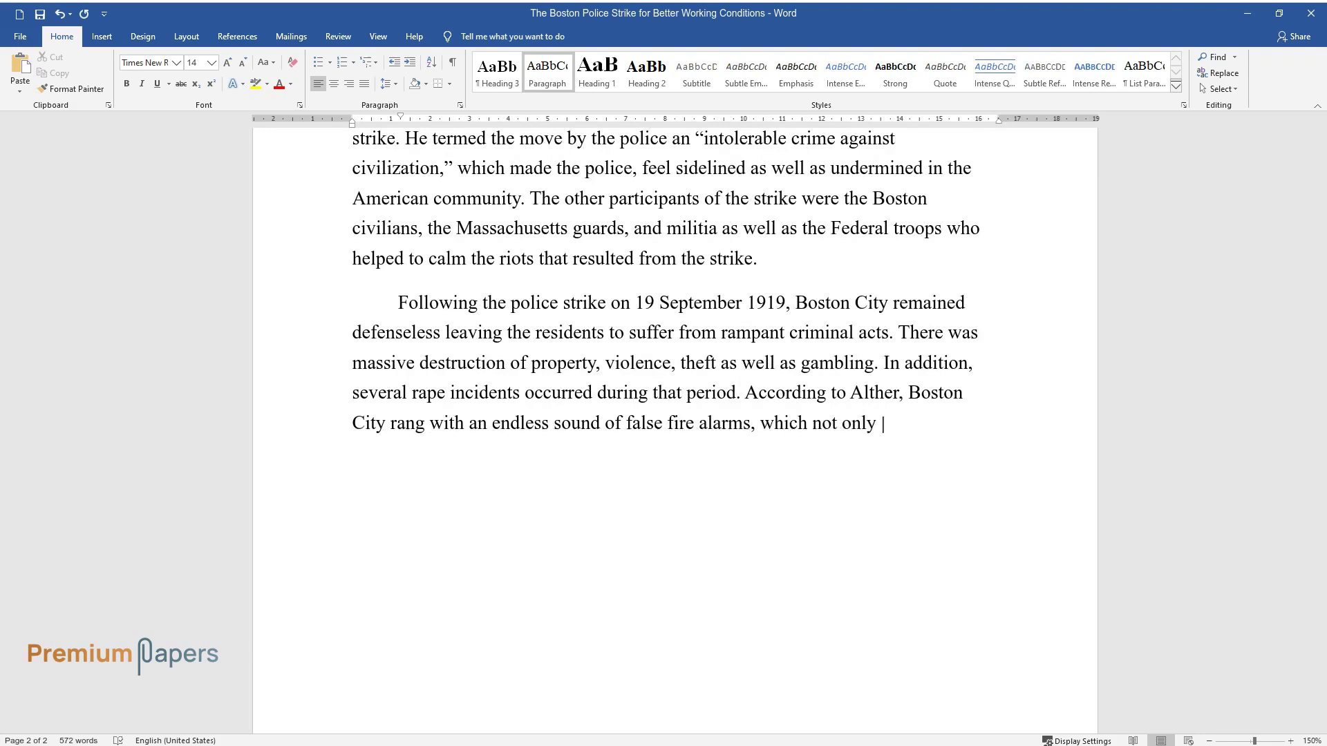
text(caused tension among its residents but also)
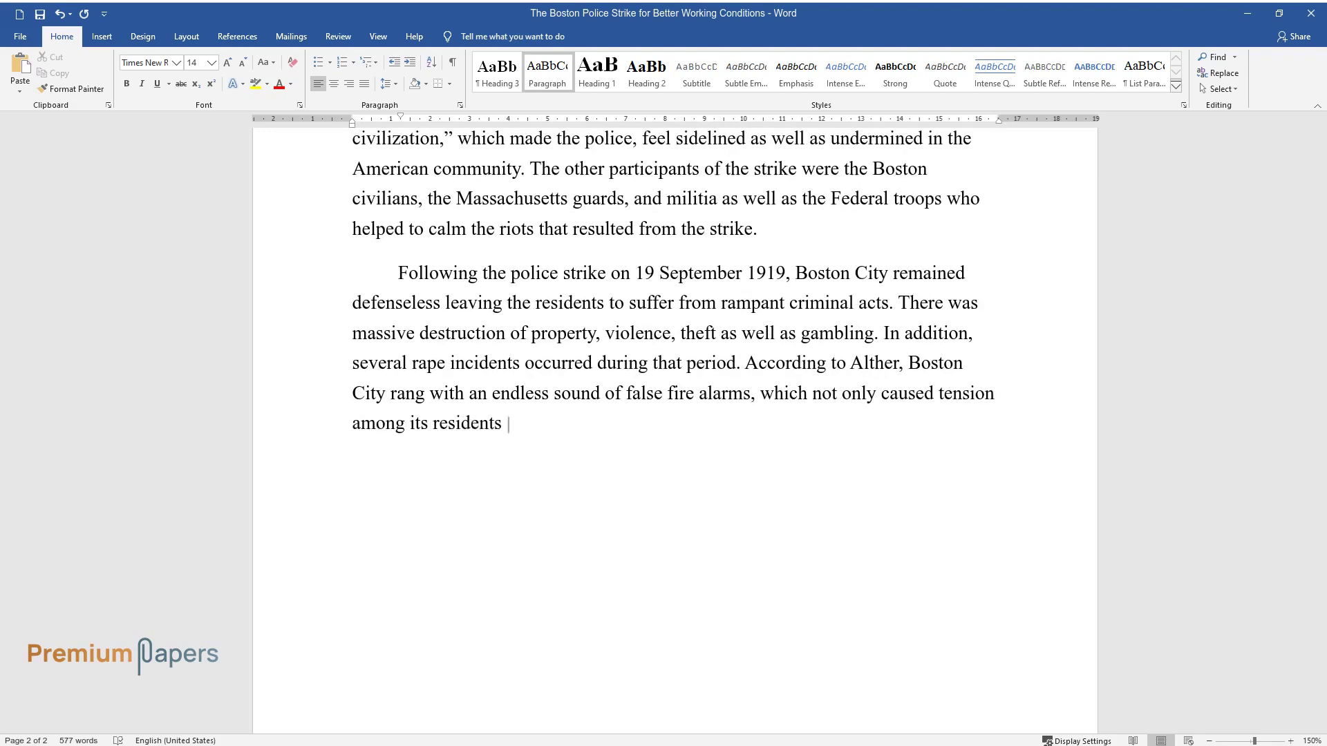
text( fueled many criminal acts)
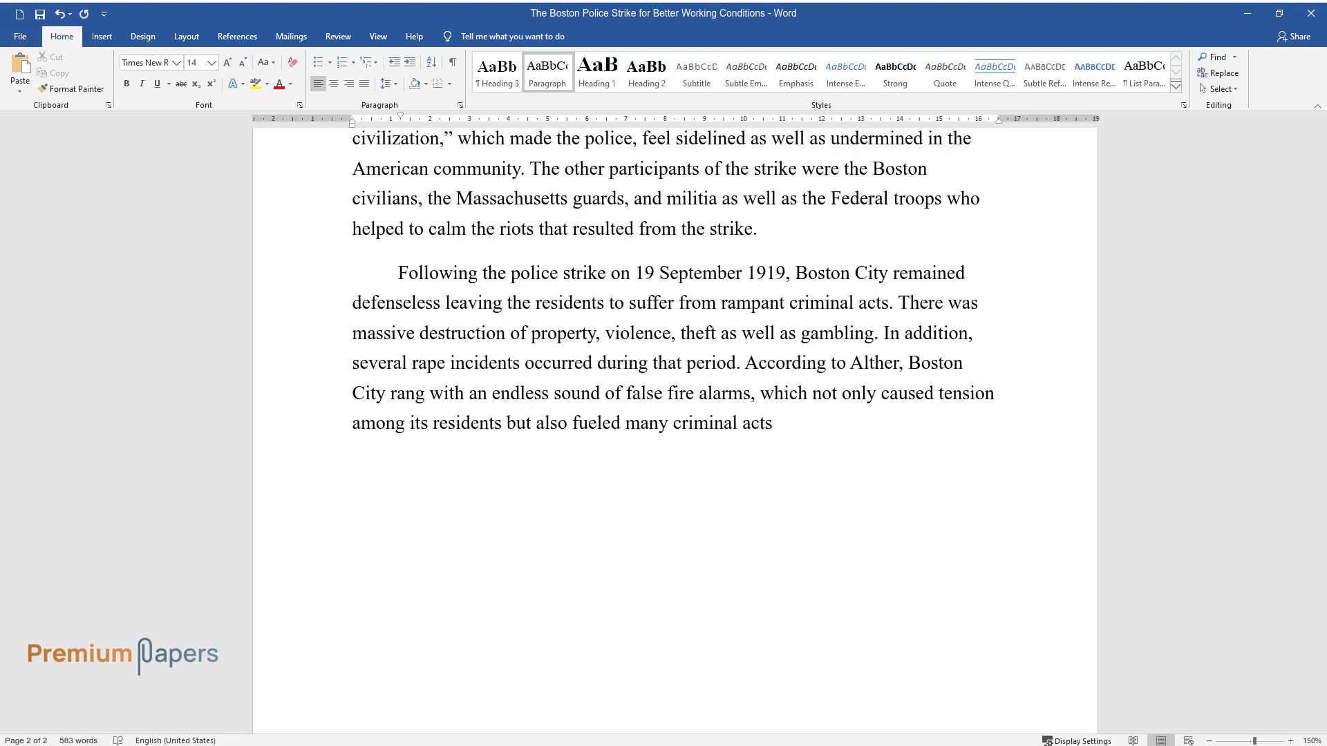
text( in the city. Late in the evening, a crowd )
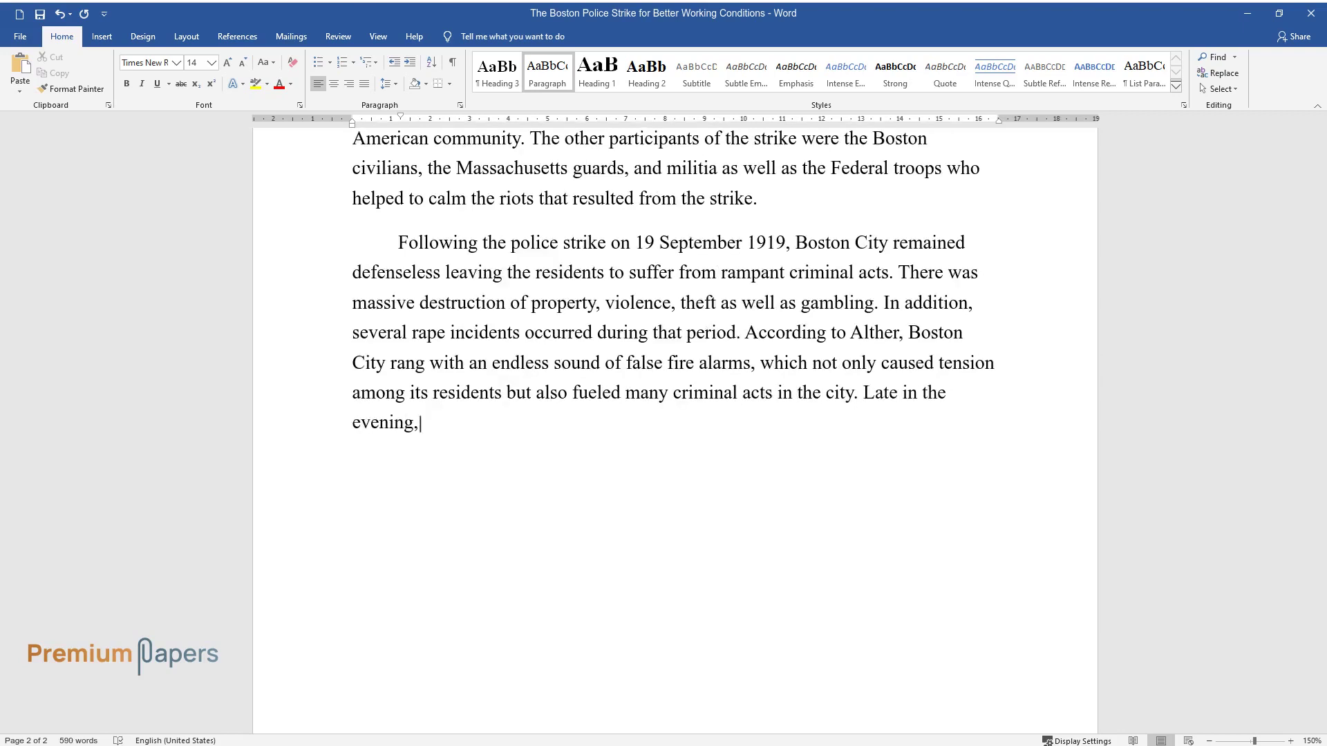
text(of nearly ten thousand peo)
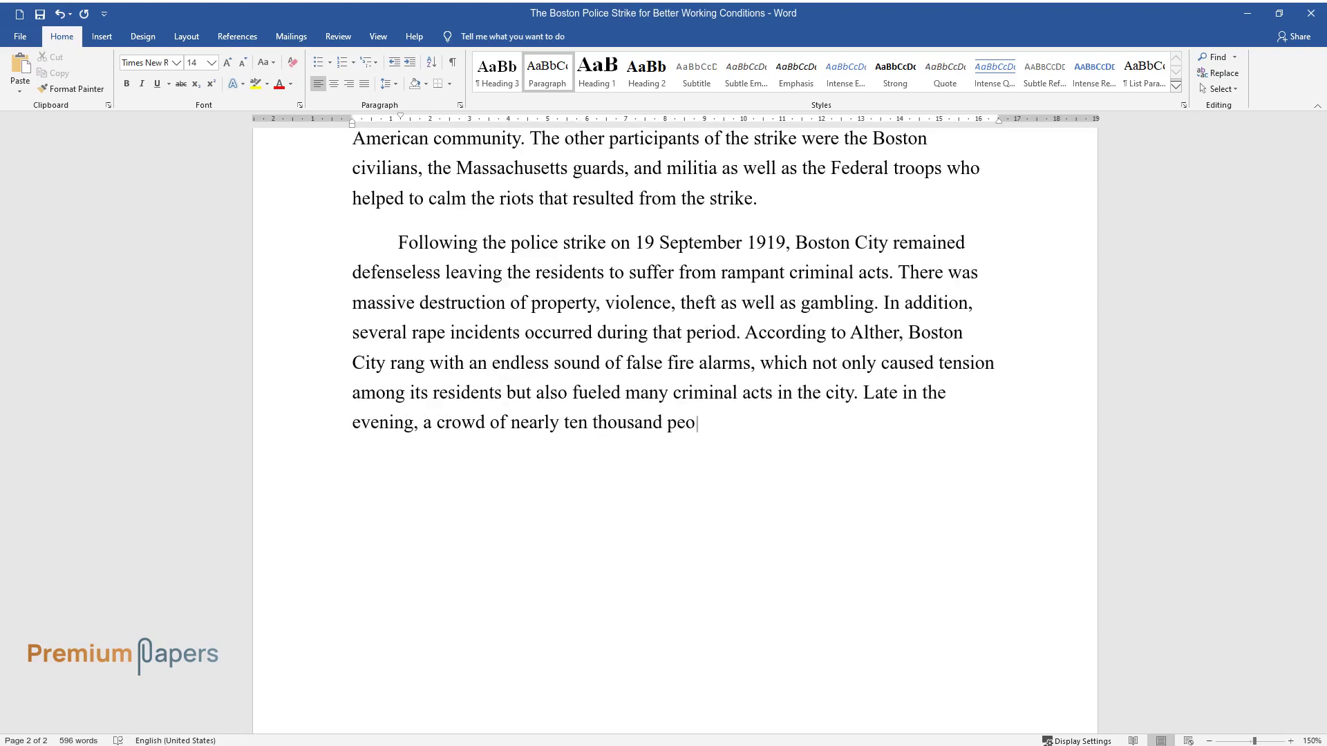
text(ple had gathered in Scollay Square)
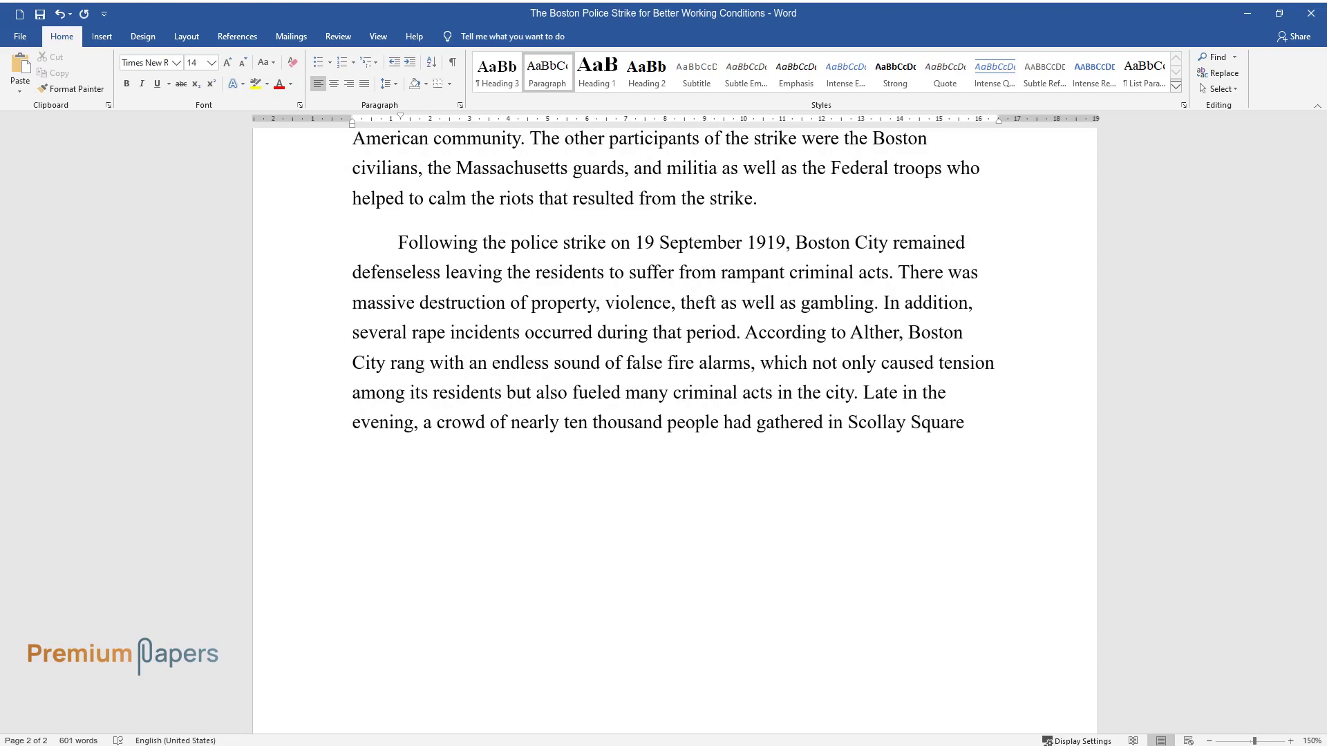
text(. This led to more chaos in the cit)
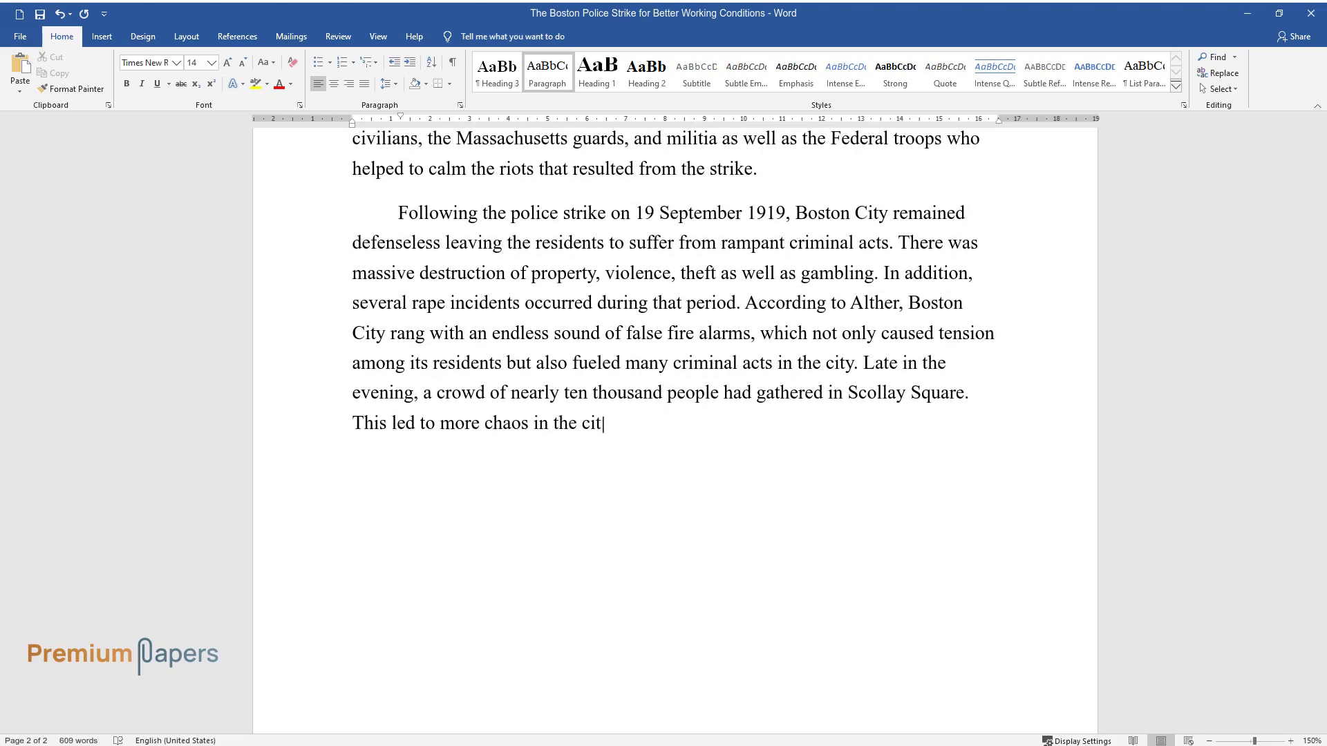
text(y, especially when someone smashed)
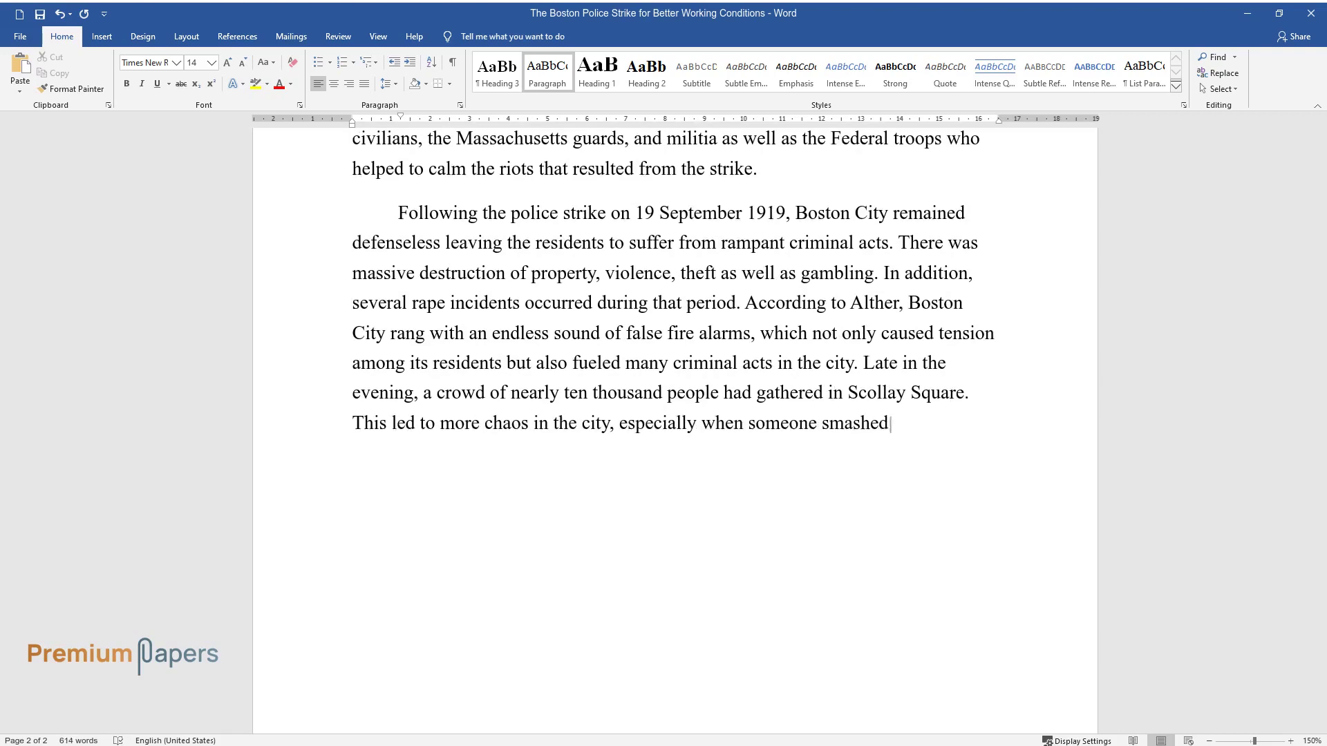
text( the window of a cigar store. In an)
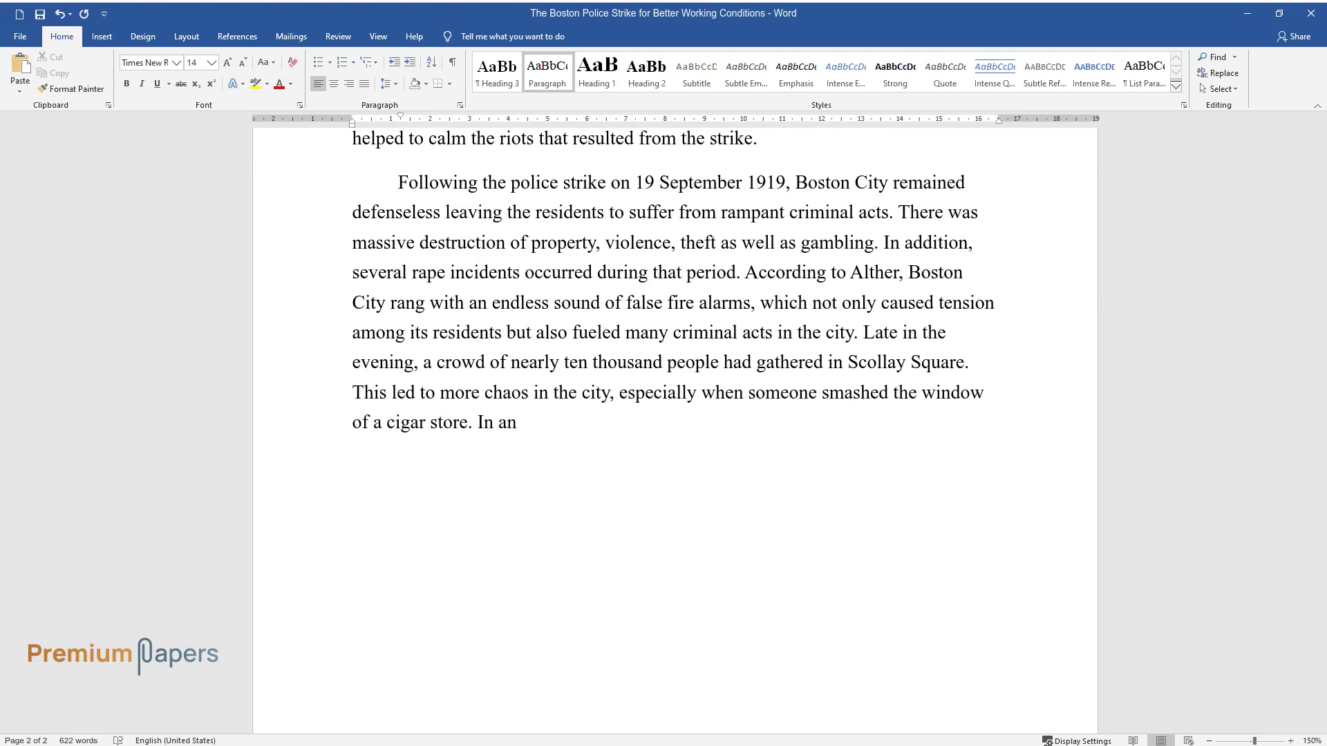
text( attempt to curb the chaos in the )
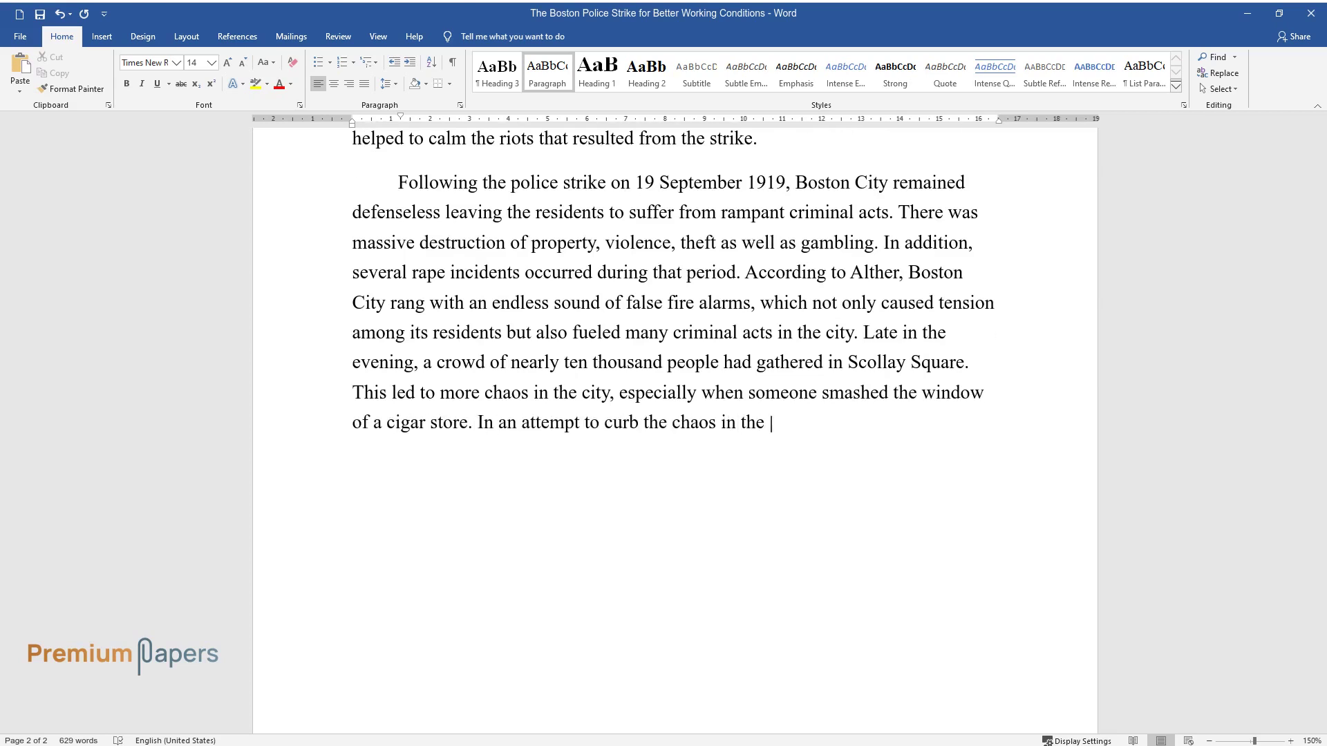
text(city, Harvard students volunteered to patro)
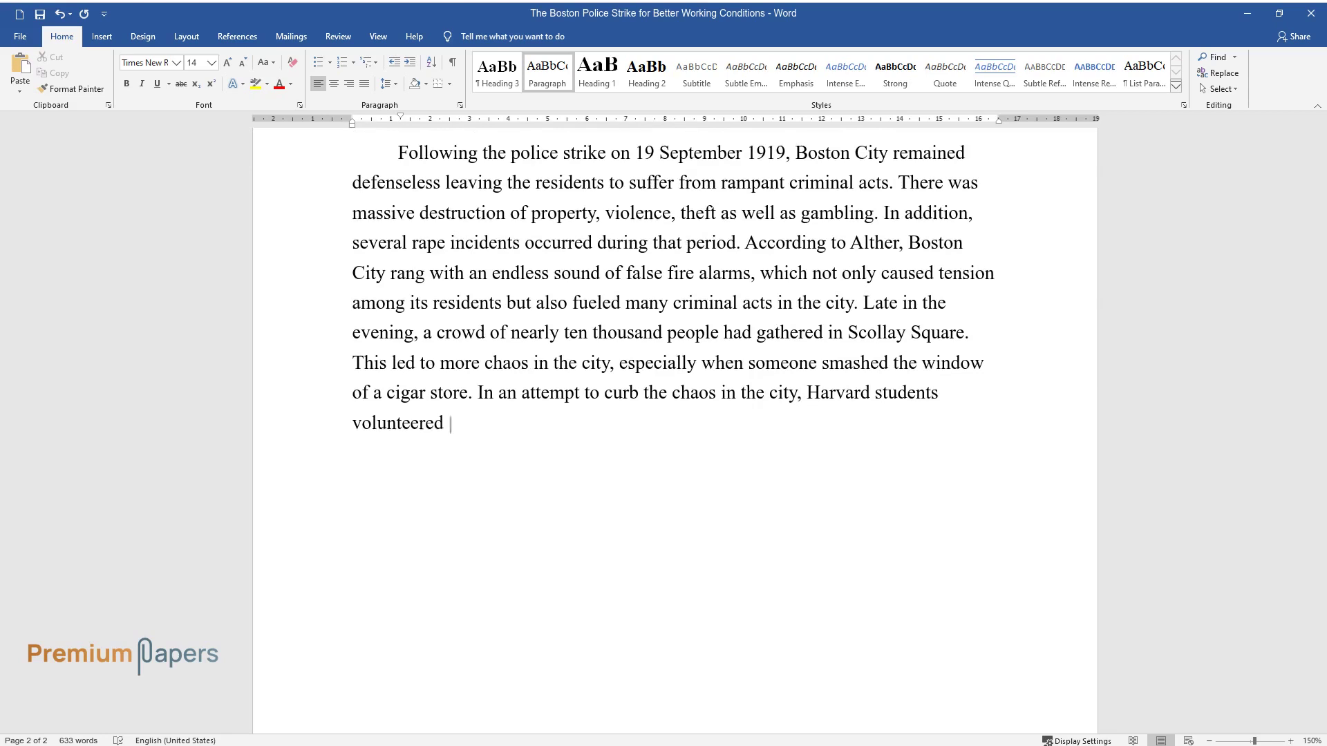
text(l the streets, but their e)
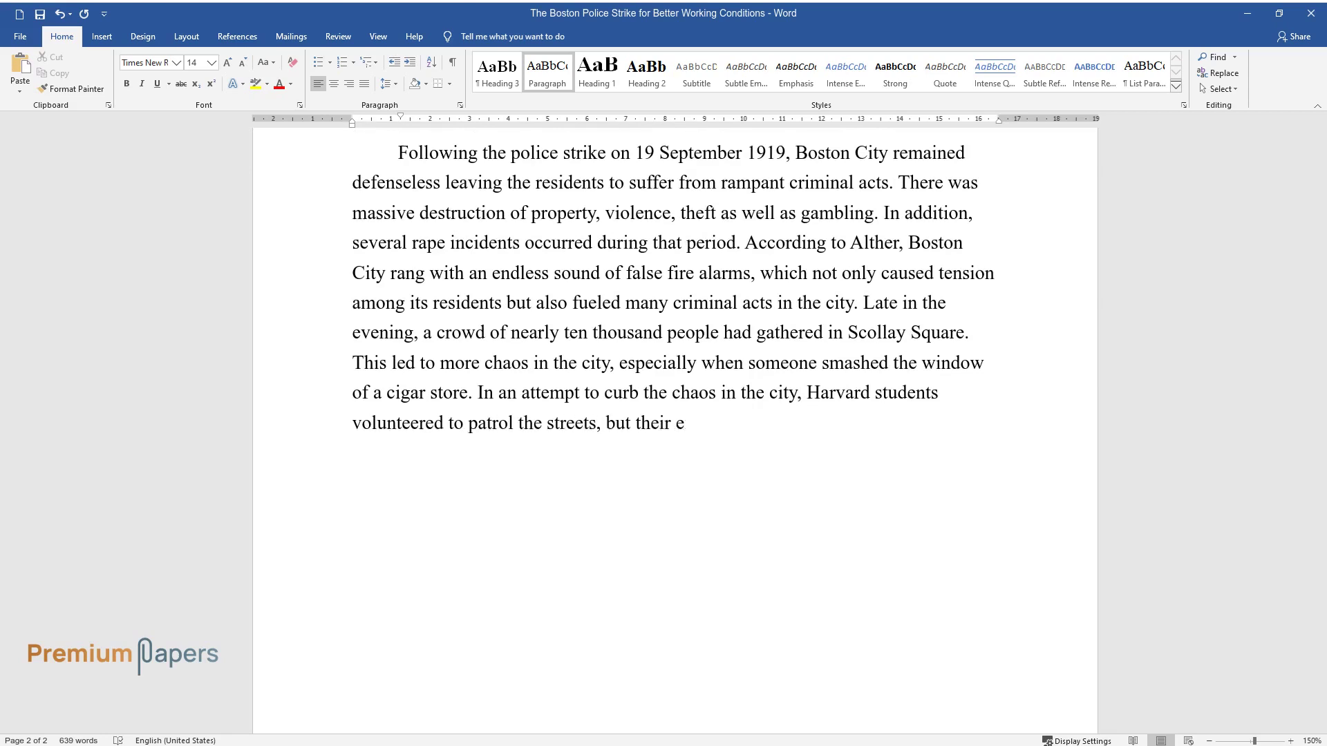
text(fforts were fruitless. When things )
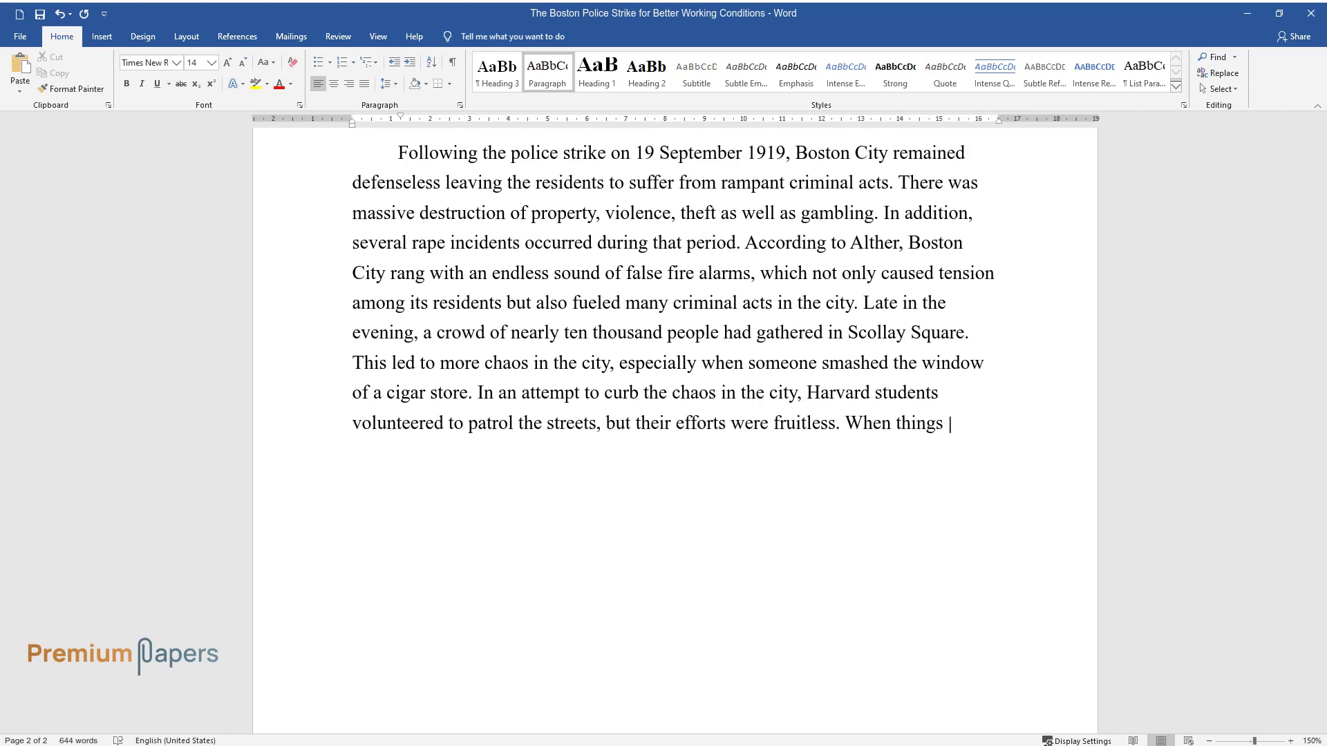
text(ran tota)
text(lly out of control, the mayor called in the town's m)
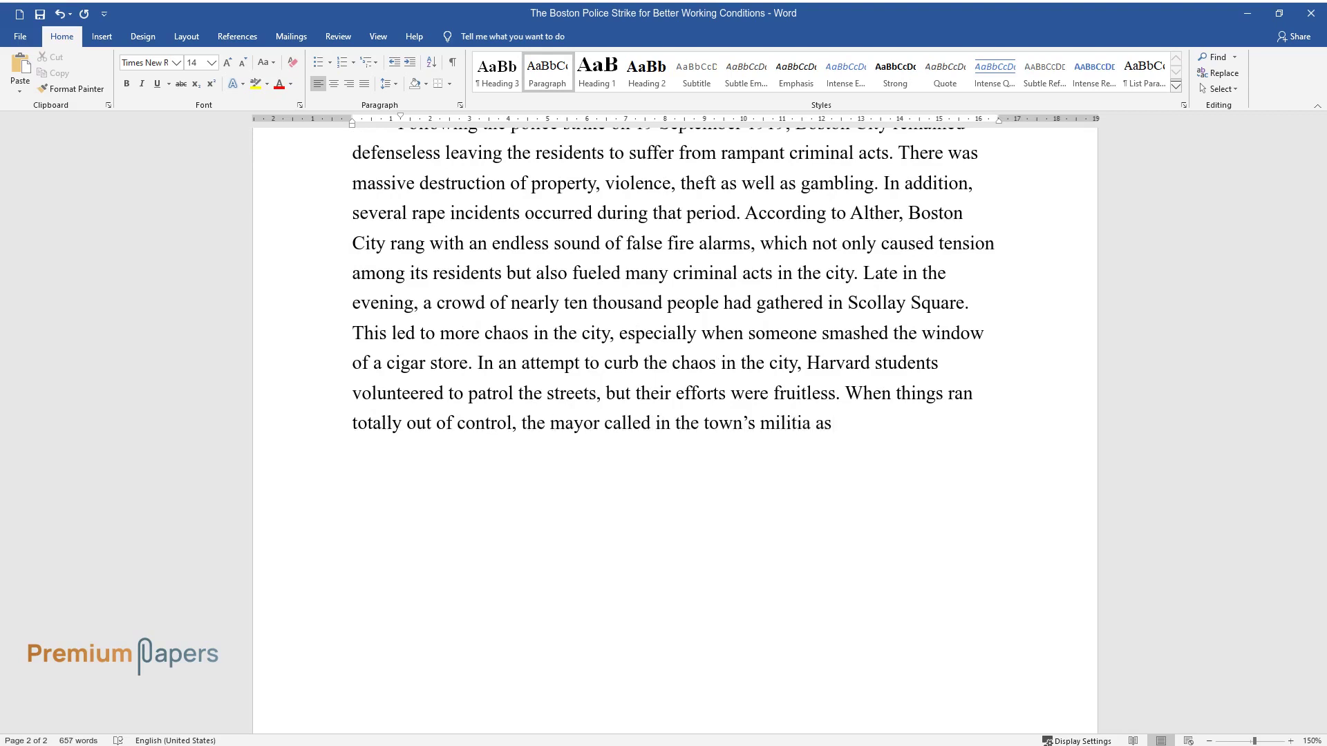
text(ilitia as well as the Massachusett)
text(s Guards )
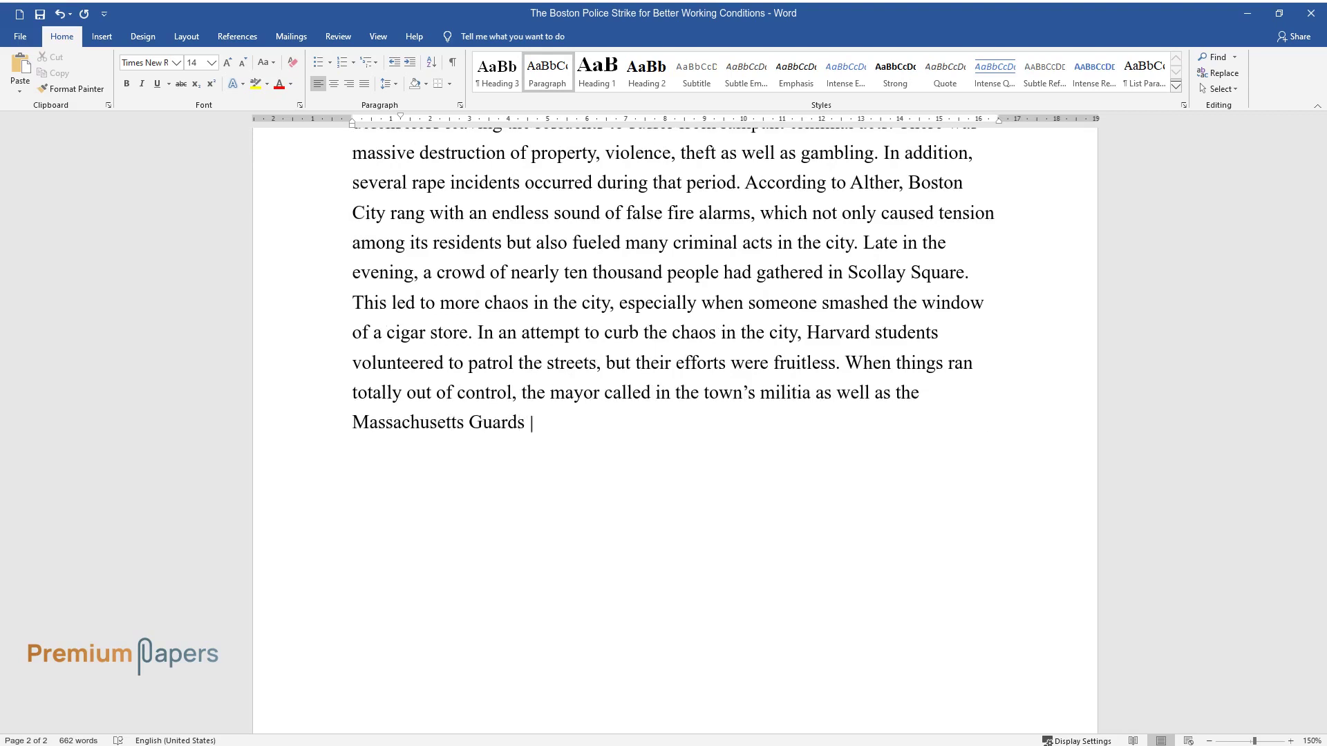
text(who managed to calm the situation.)
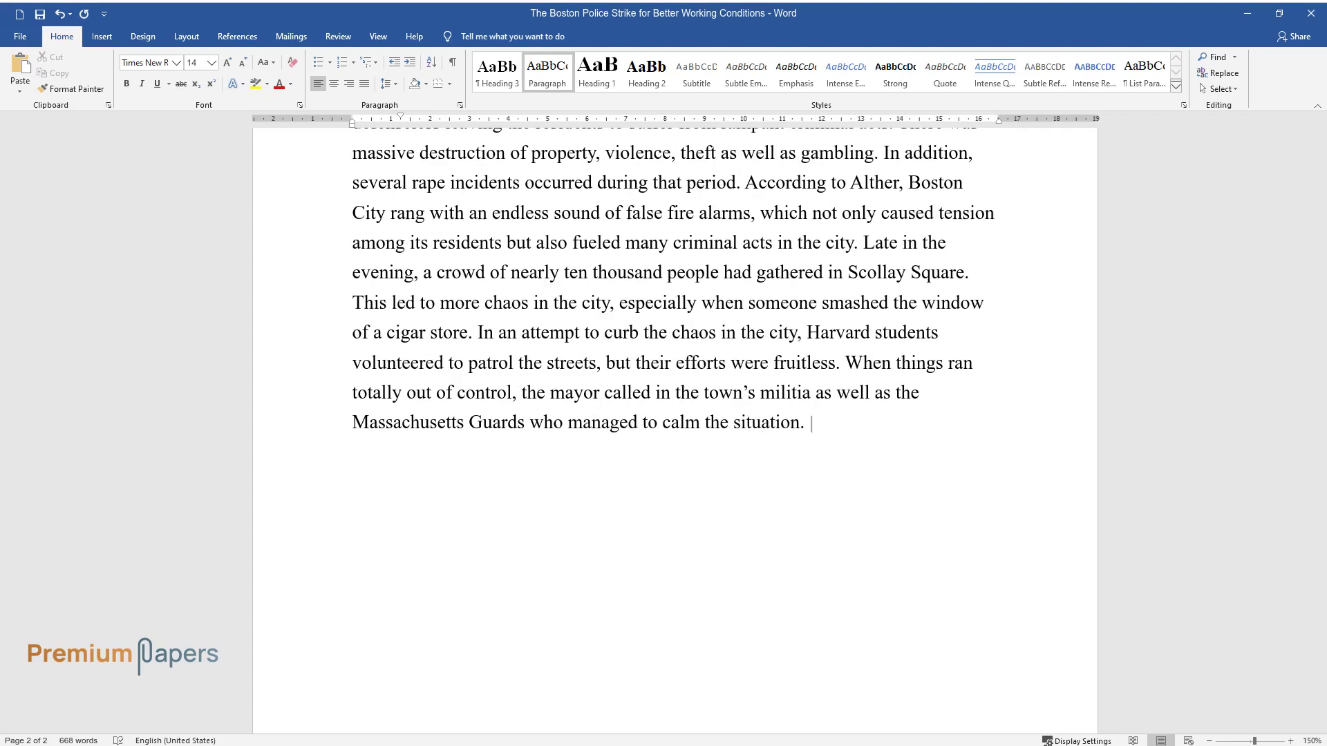
text( It took three days to rest)
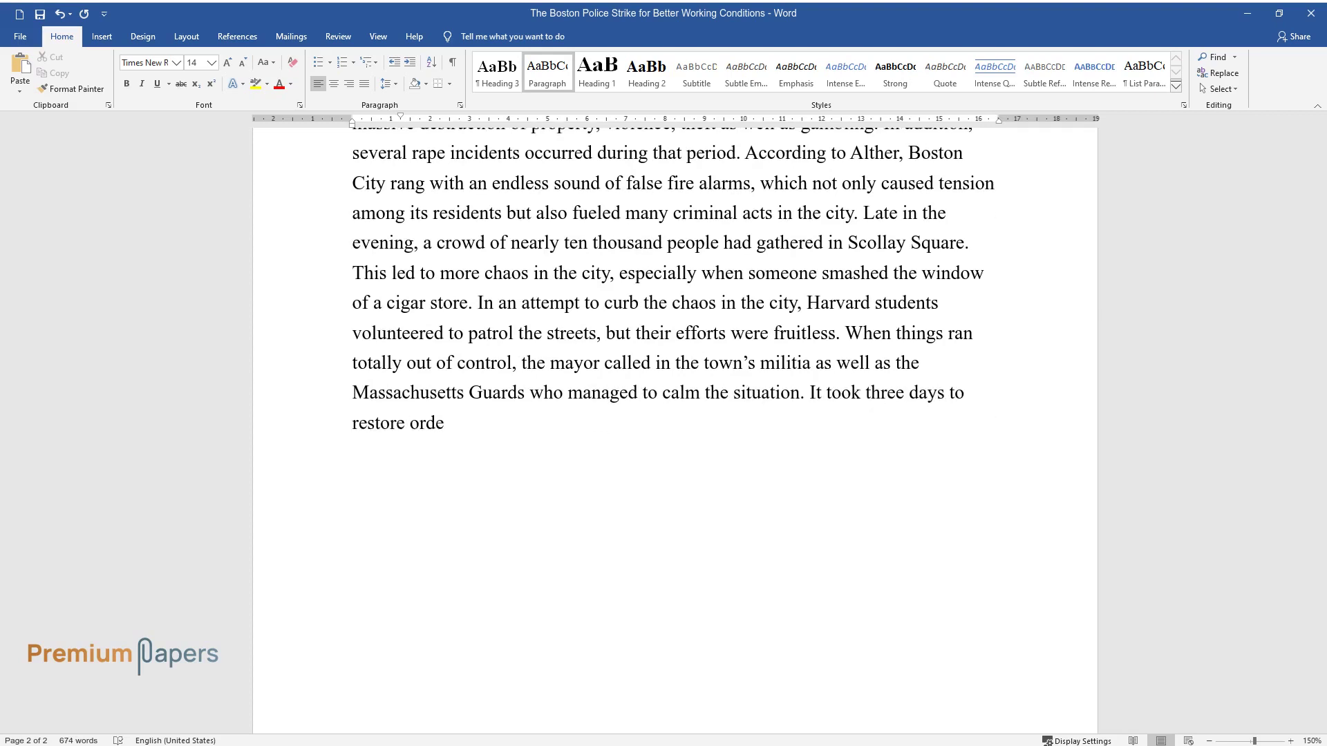
text(ore order in the city after which the gove)
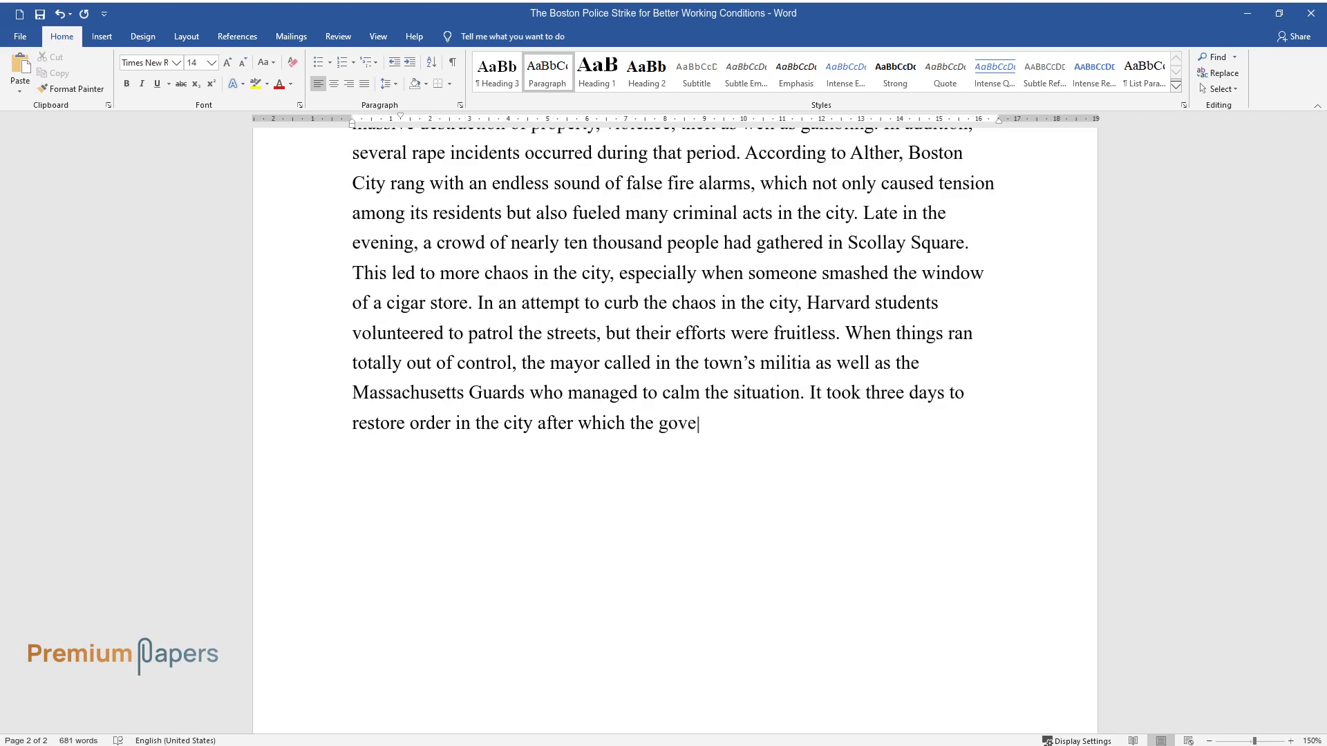
text(rnor brought in the federal troops.)
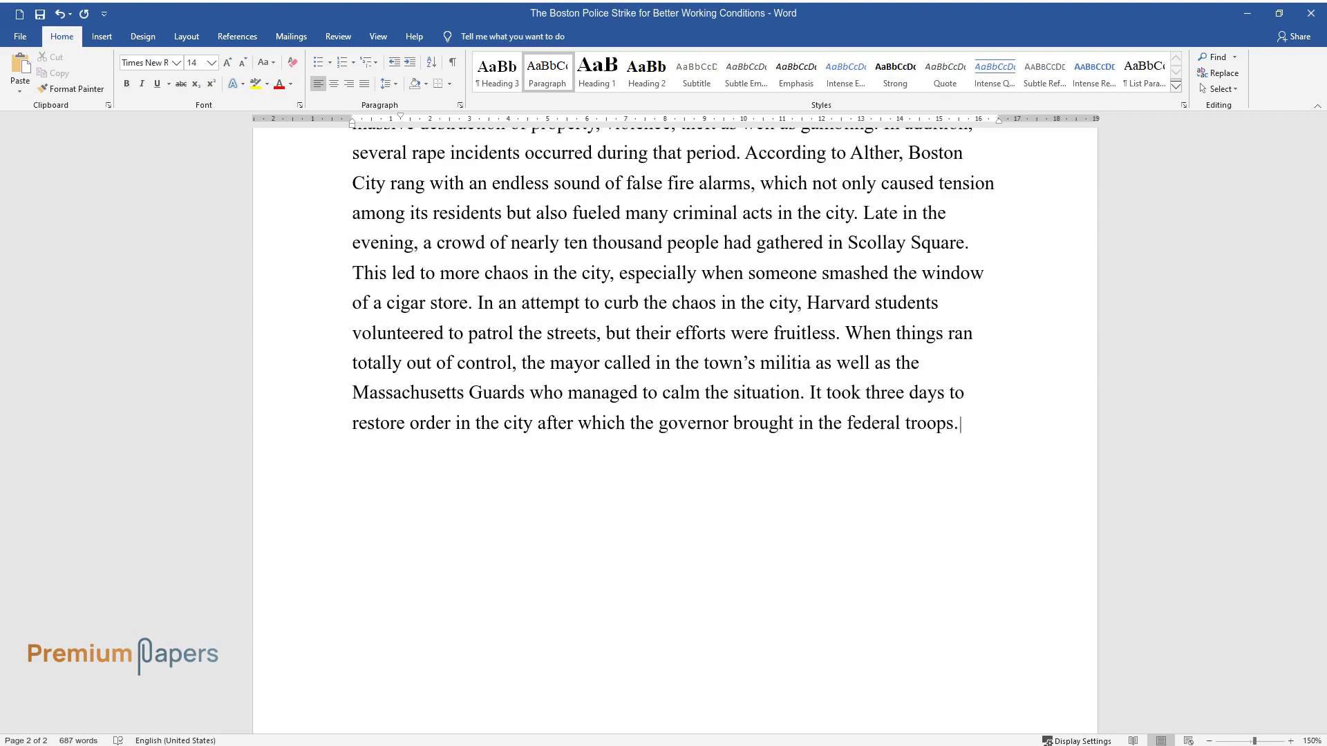
text( From his condemnation of the stri)
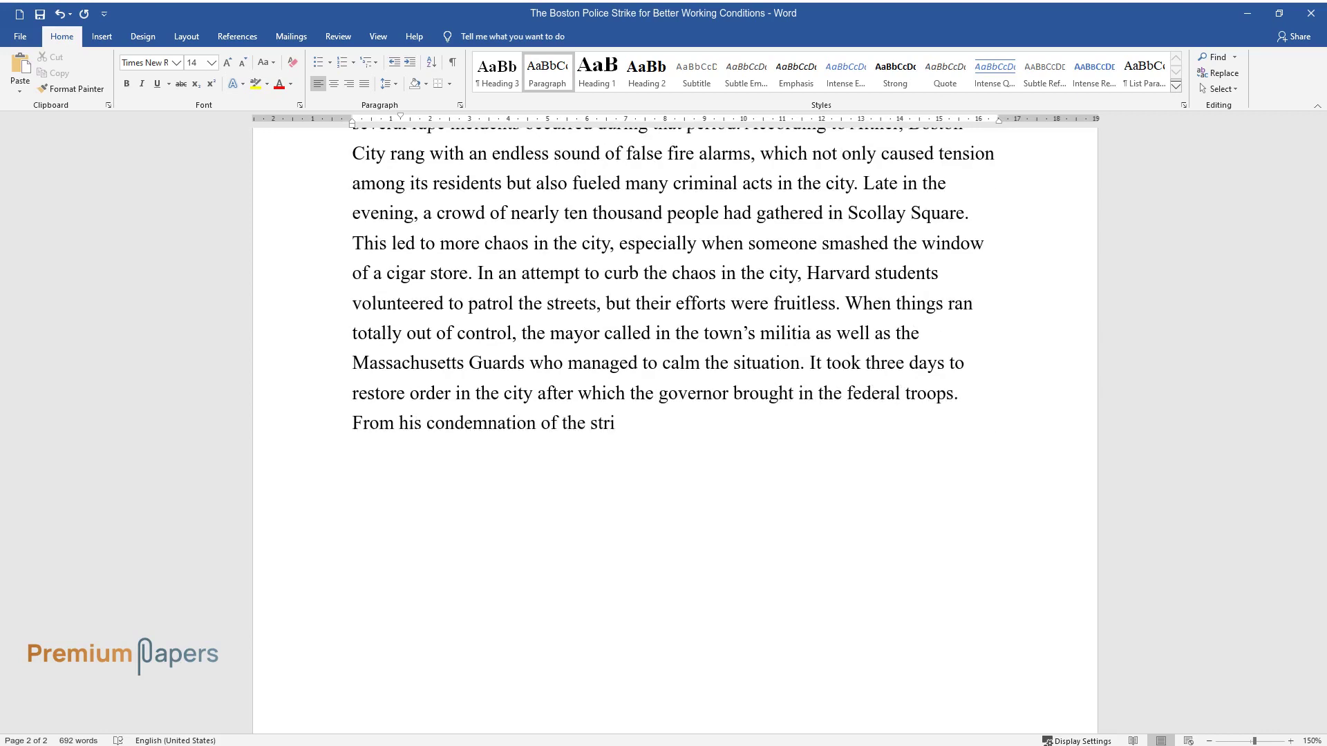
text(ke, Governor Coolidge emerged as a hero in American history. Followin)
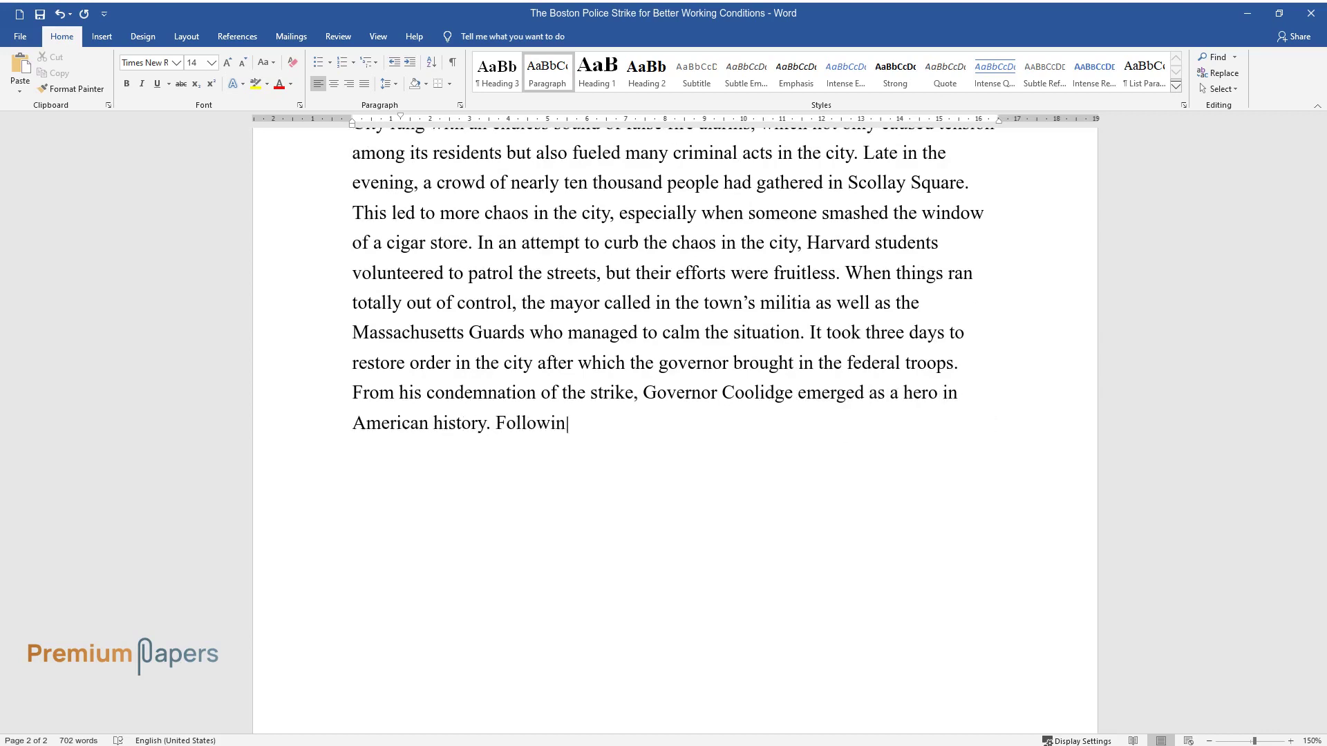
text(g the end of the strike, the govern)
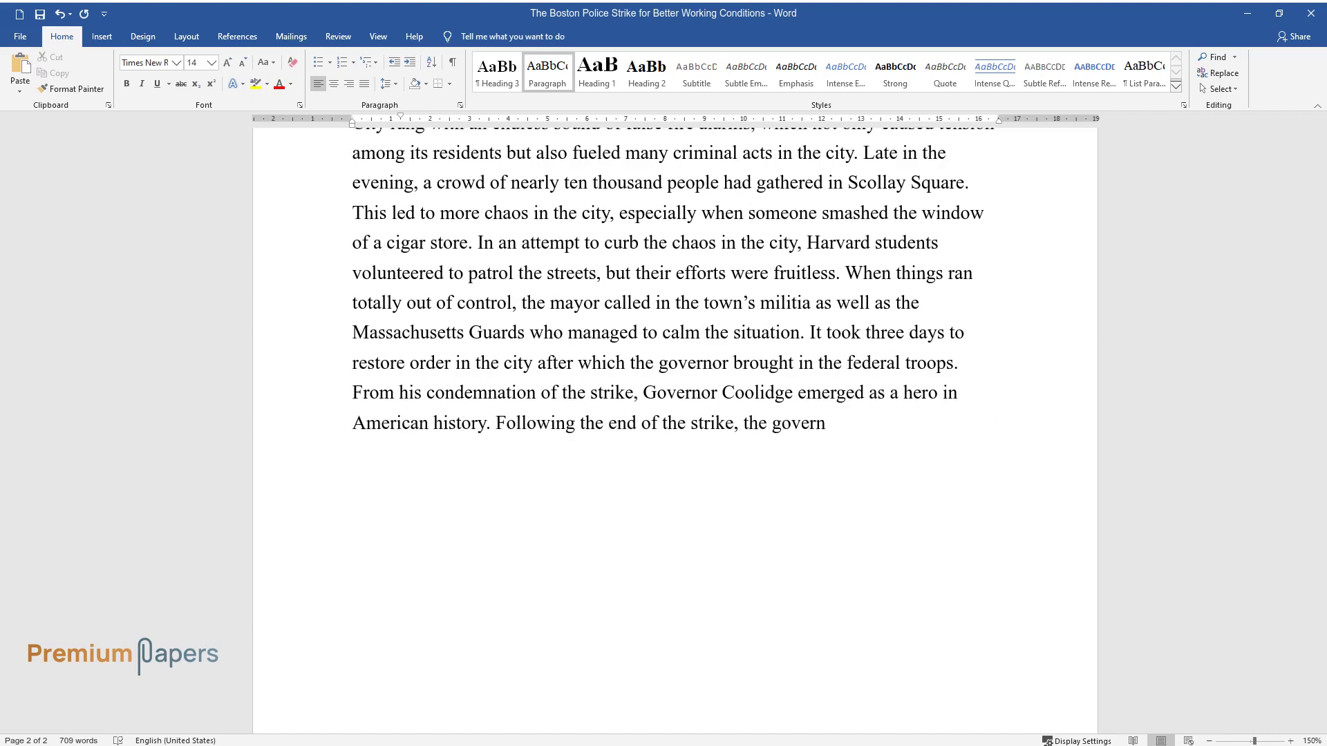
text(or employed new police officers laying off)
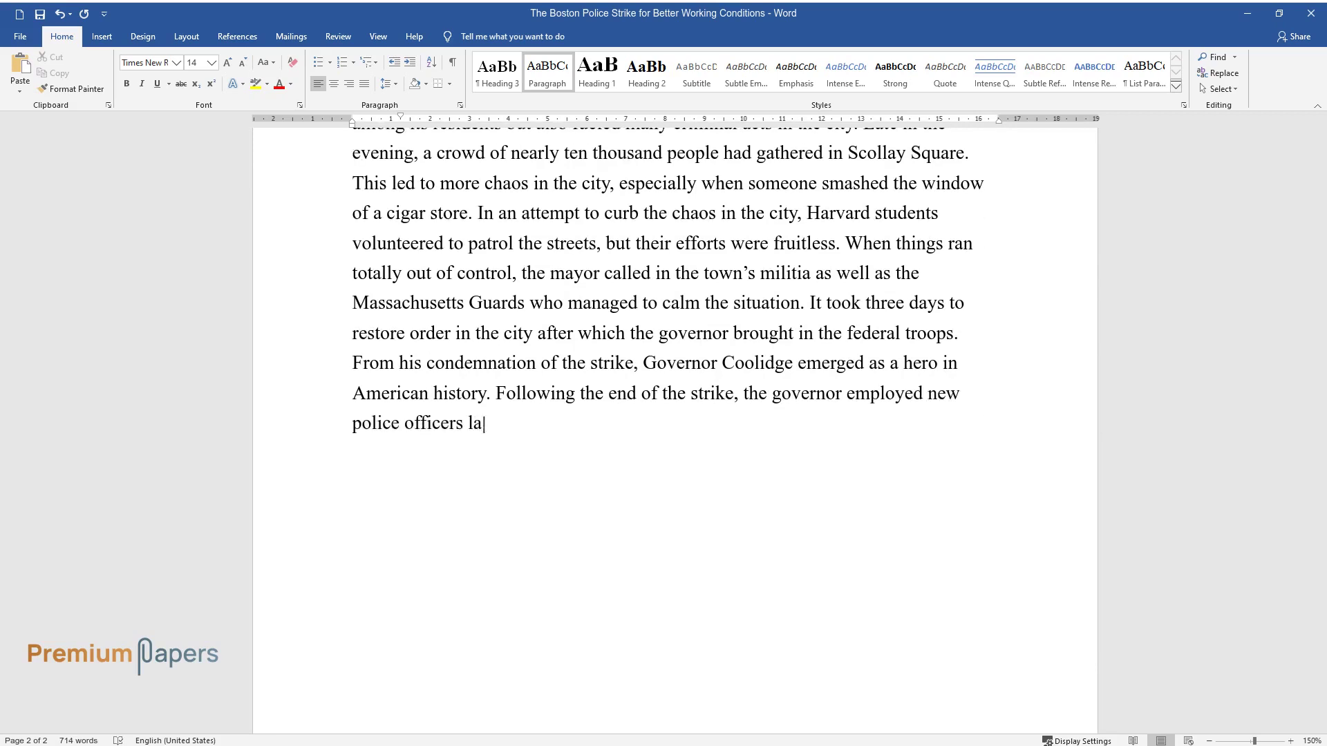
text( all those who participated)
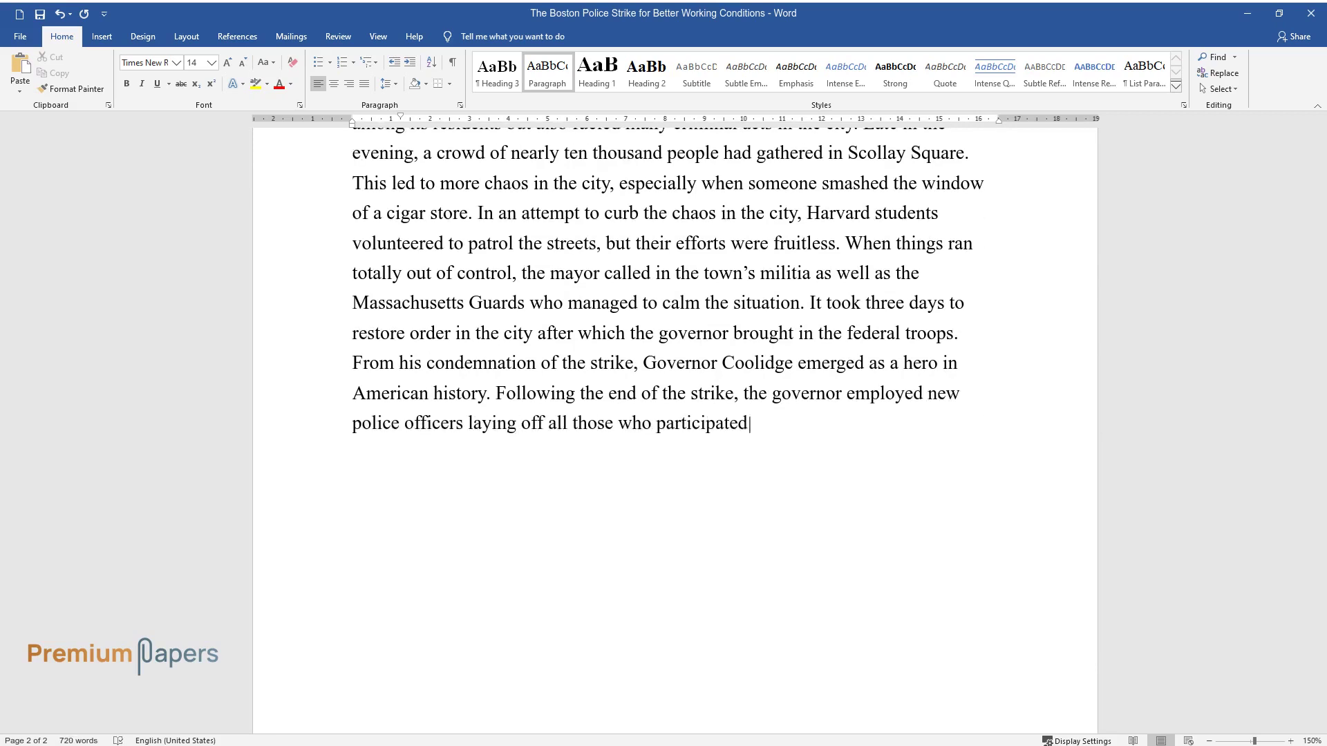
text( in the strike. The new officers received )
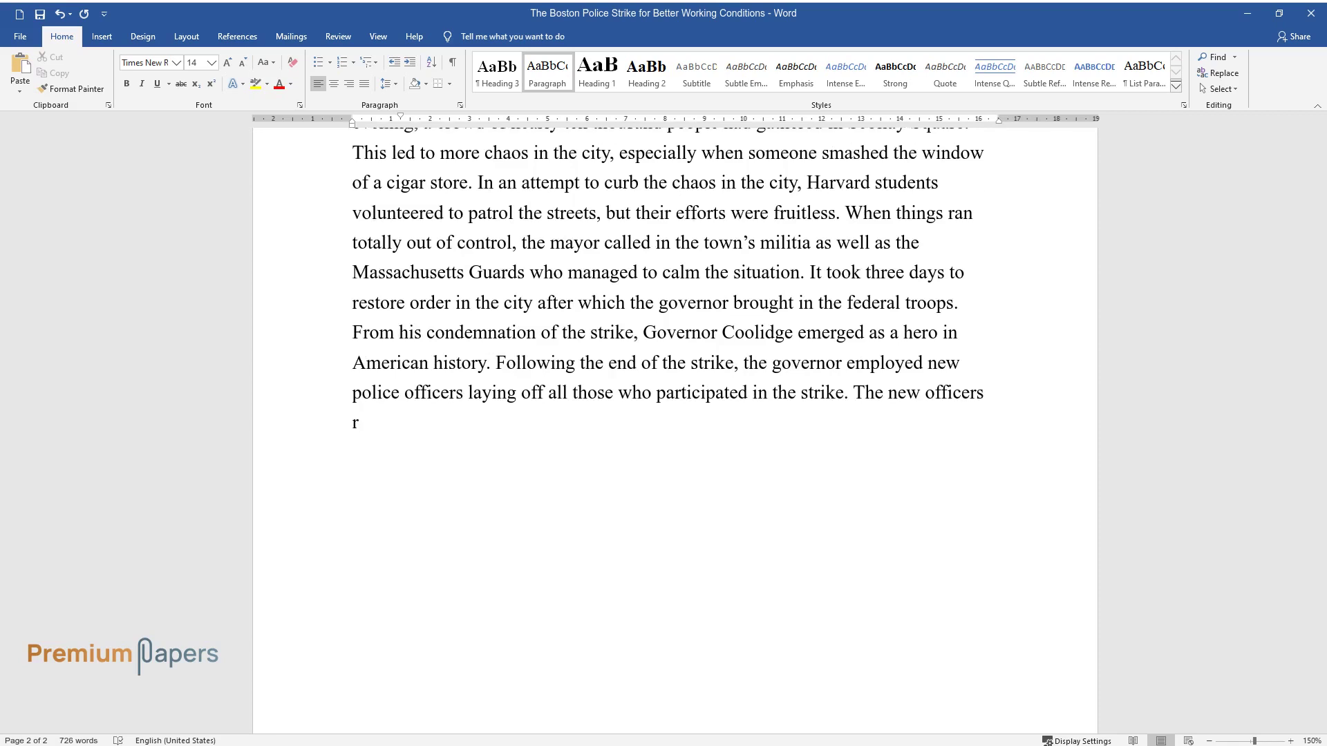
text(the benefits that their predecessors demanded.)
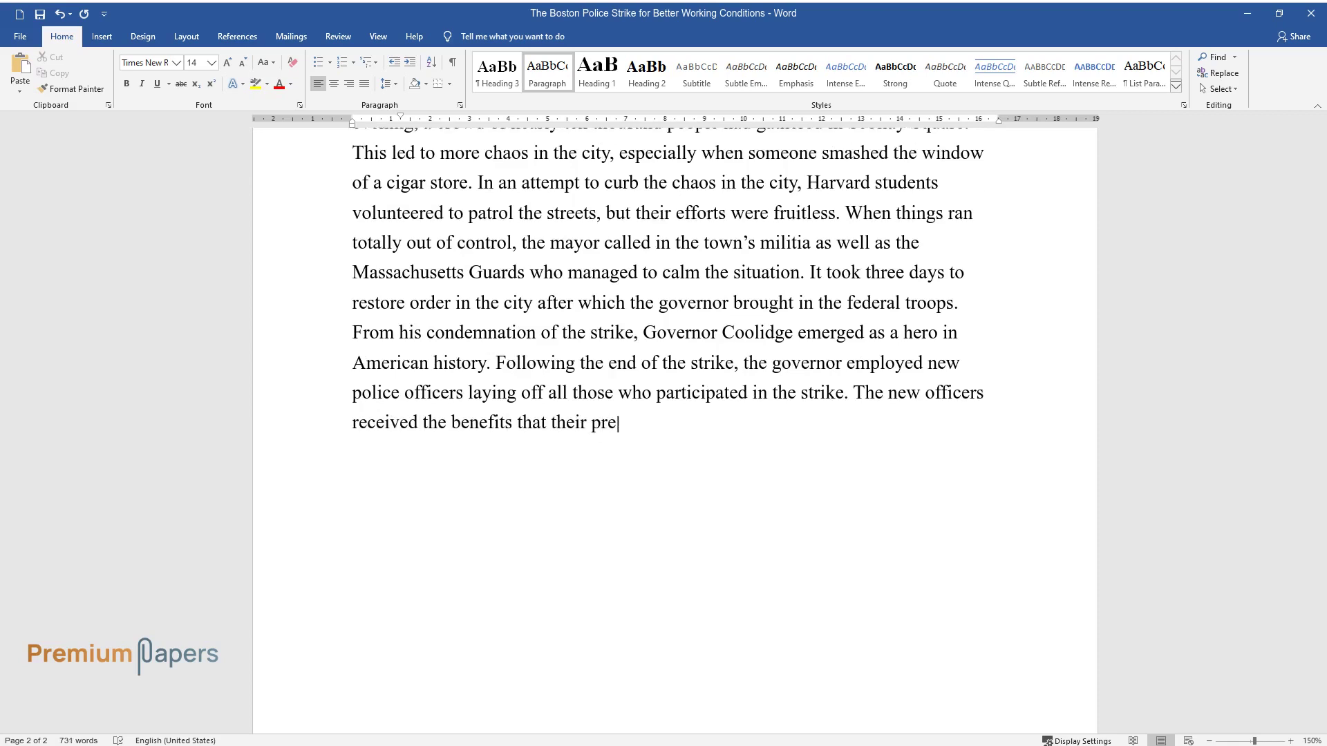
key(Return)
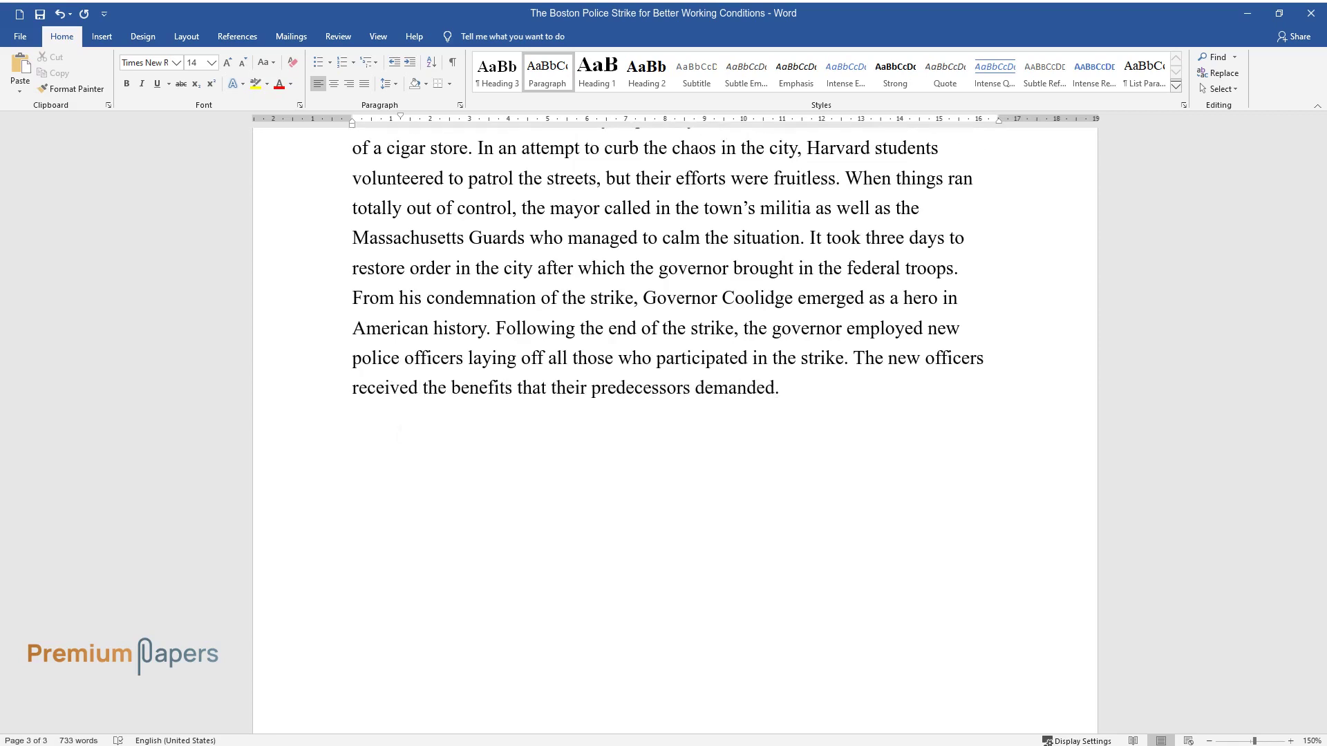
Step: Write the paragraph 'The strike was a great move by the Bostonian police force…' on reforms and crime
text(The strike was a great move )
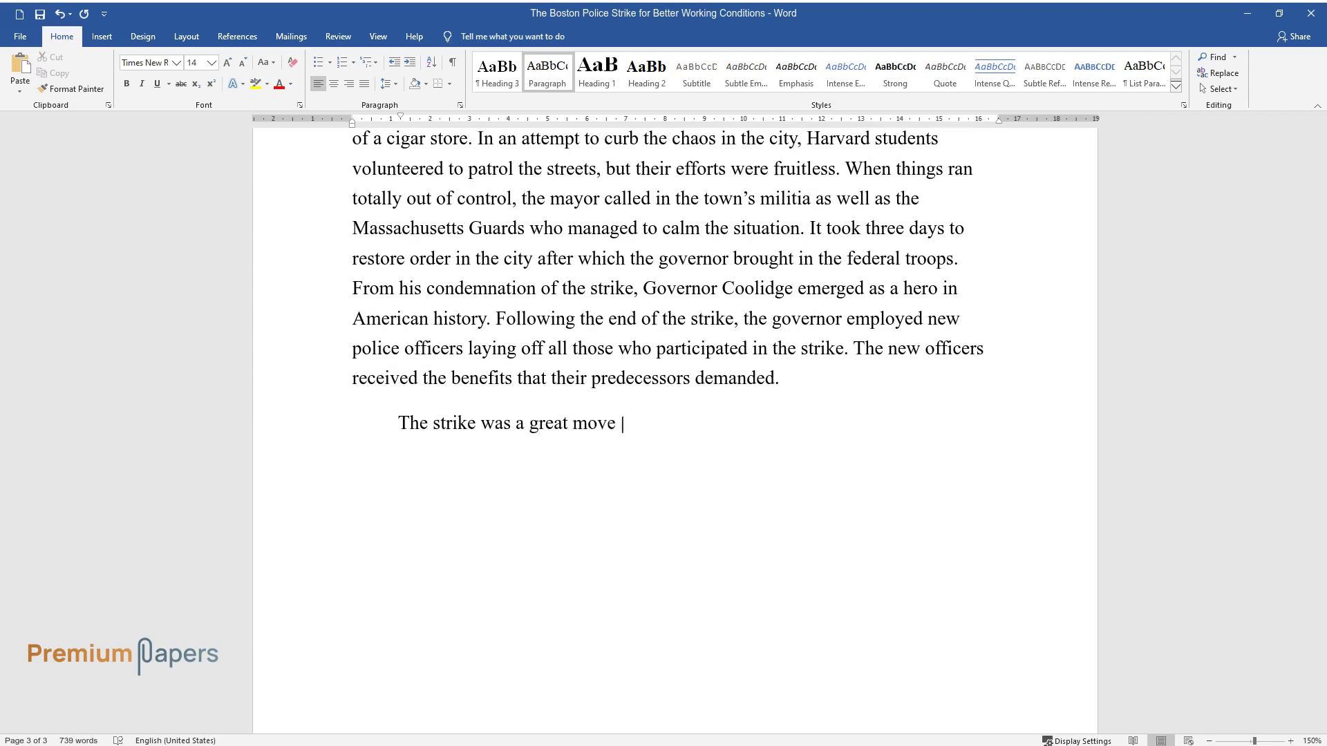
text(by the Bostonian police force since )
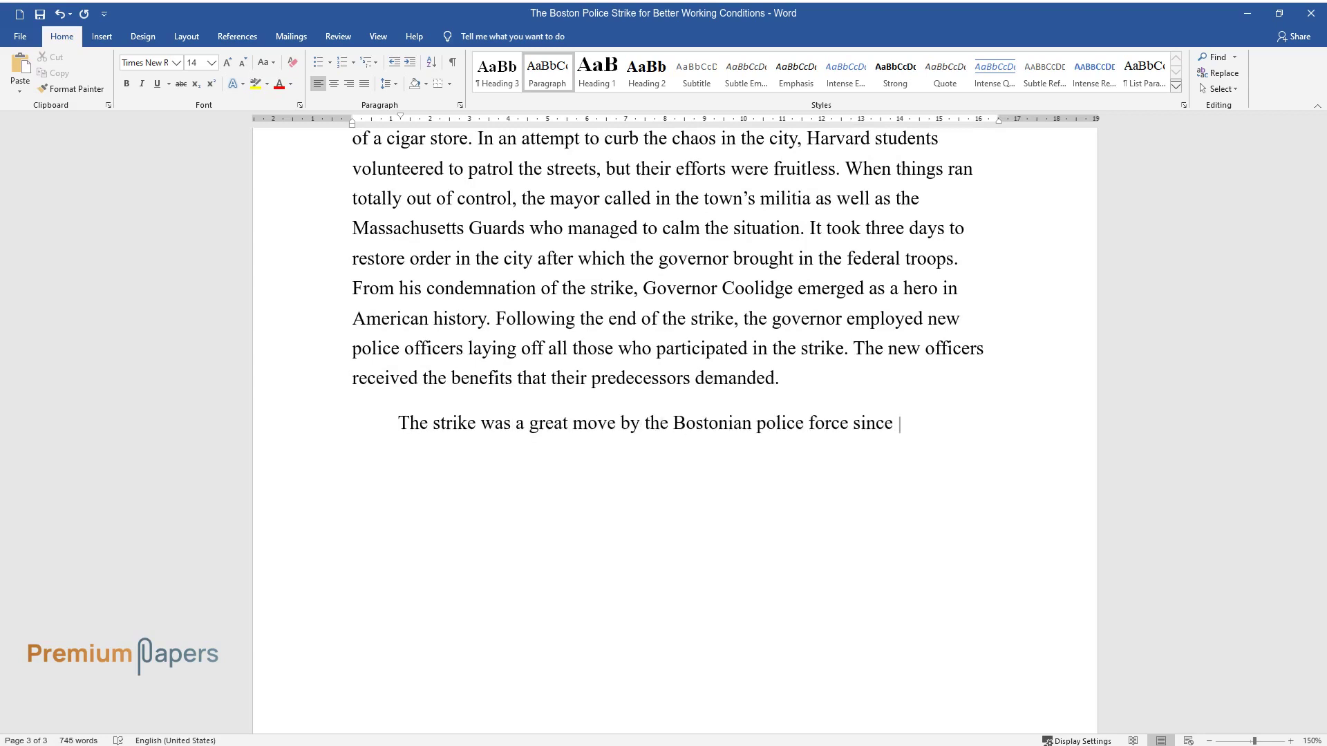
text(it led to major changes in the force)
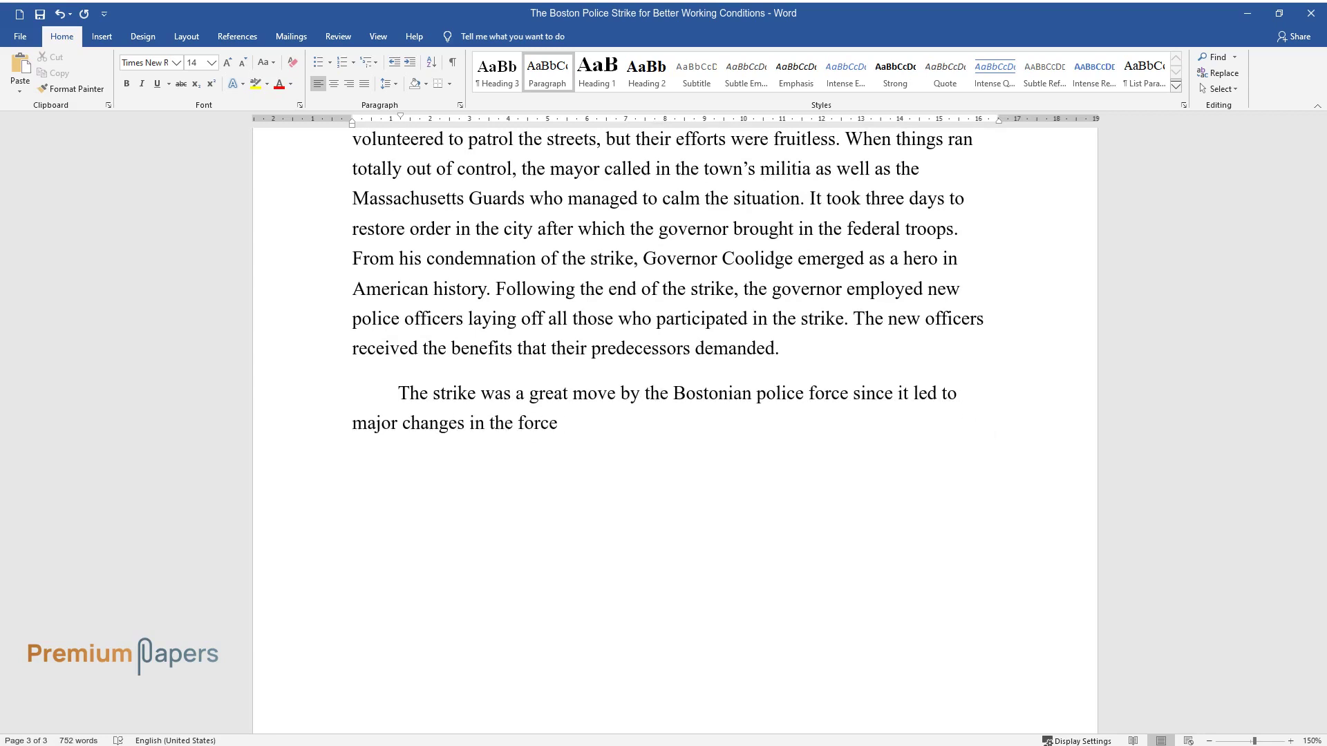
text(. The government awarded the police b)
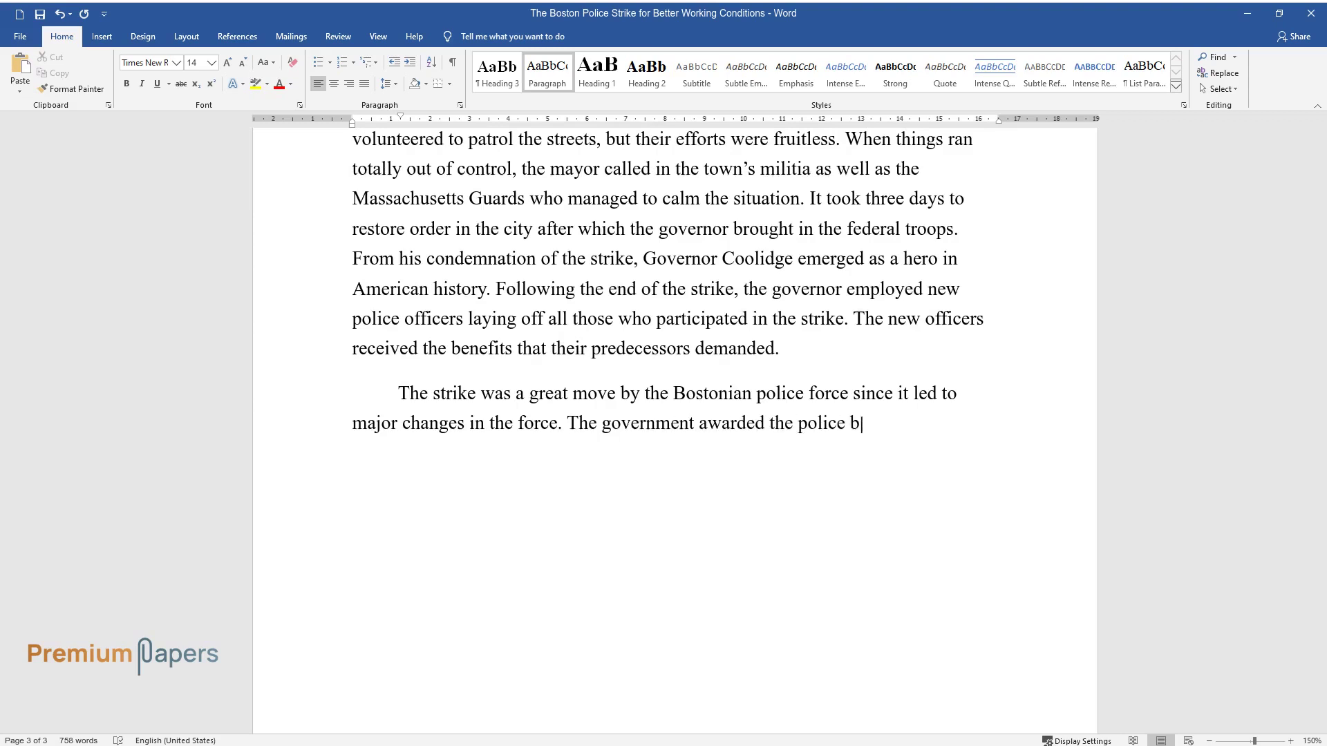
text(etter pay as well as improved workin)
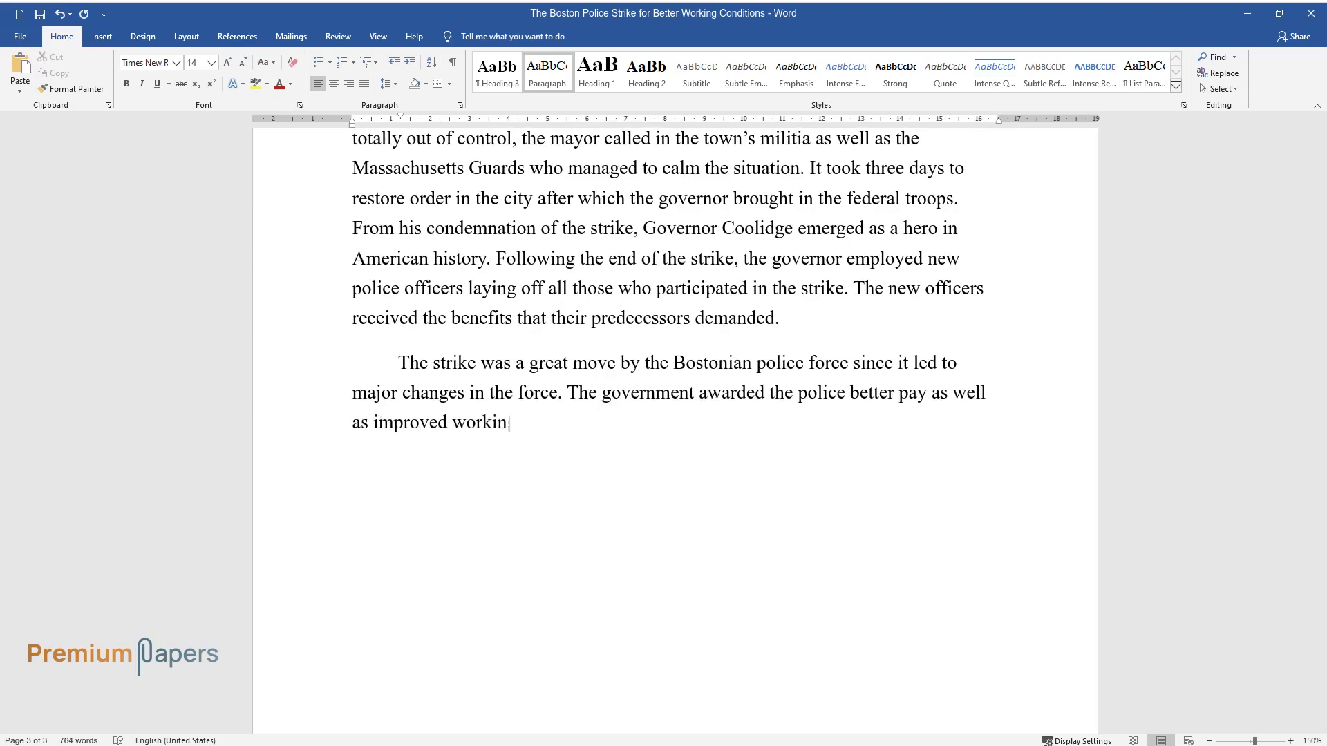
text(g conditions though they do not have)
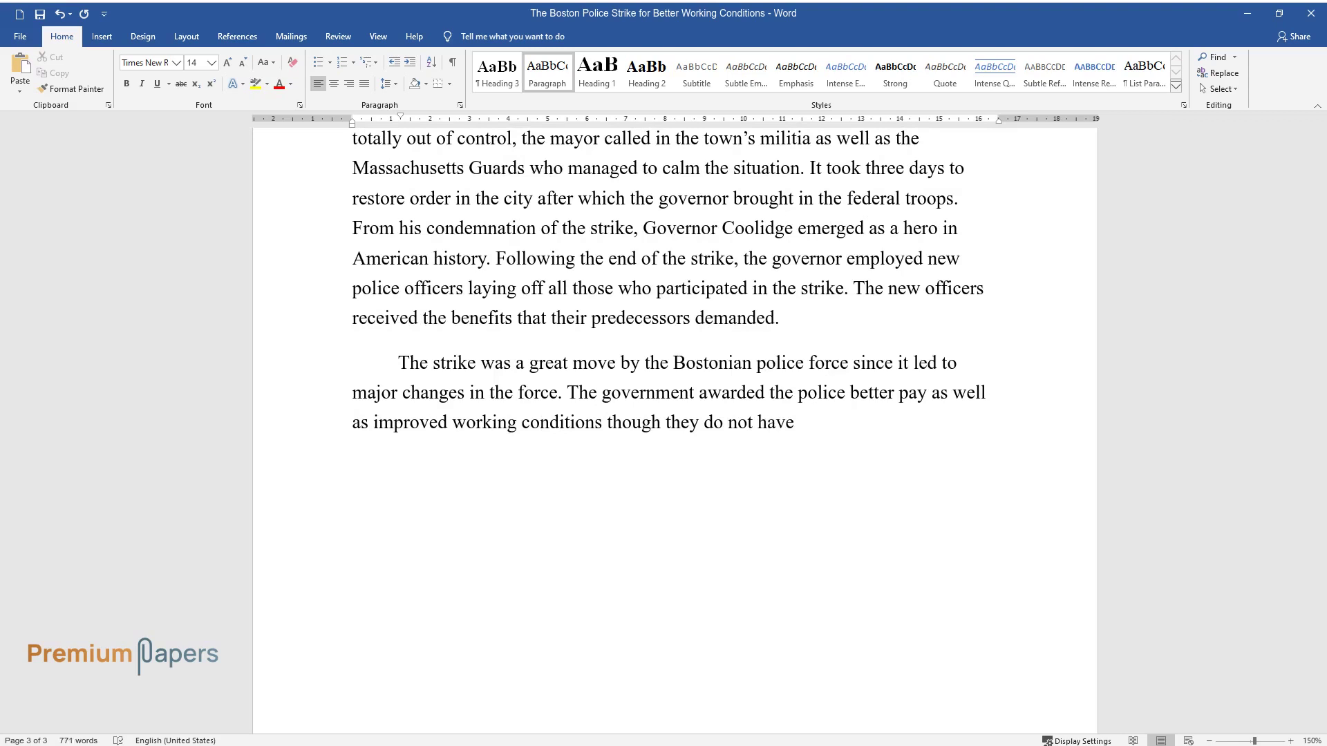
text( the right to join trade unions. Howe)
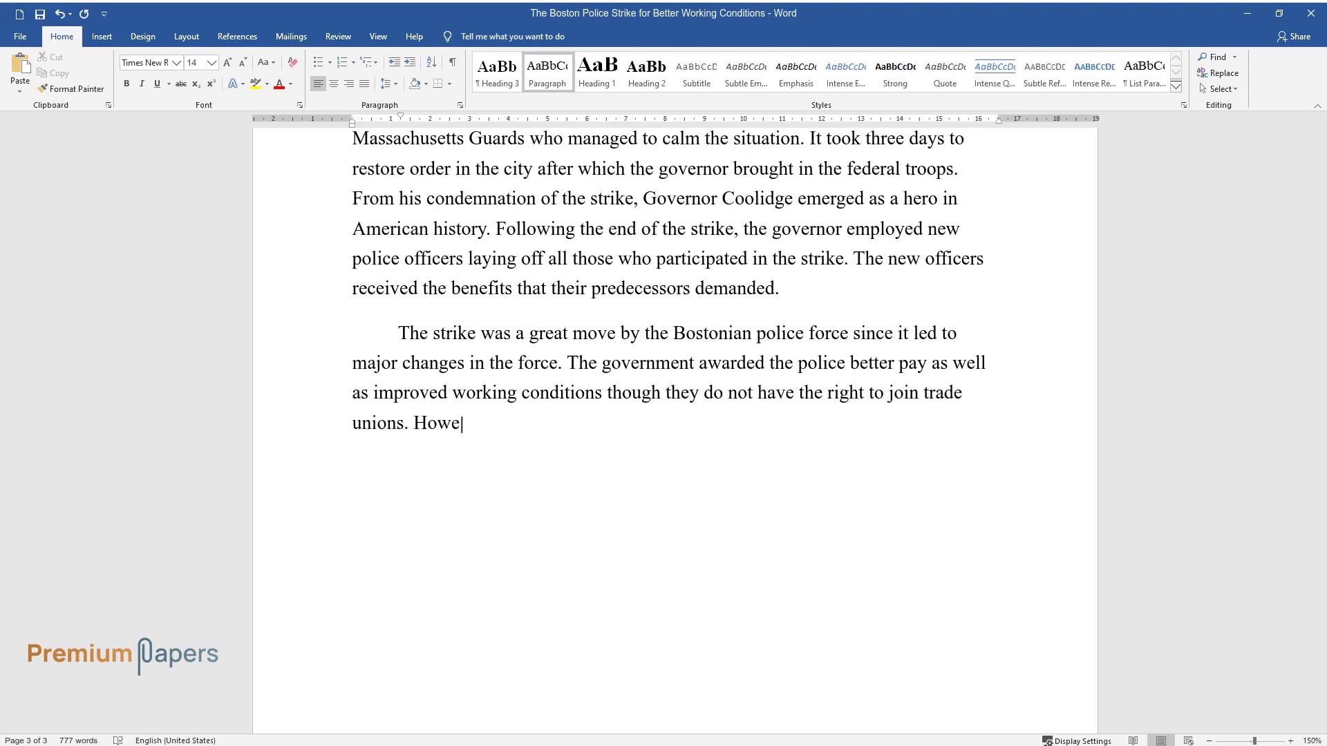
text(ver, it propagated many criminal act)
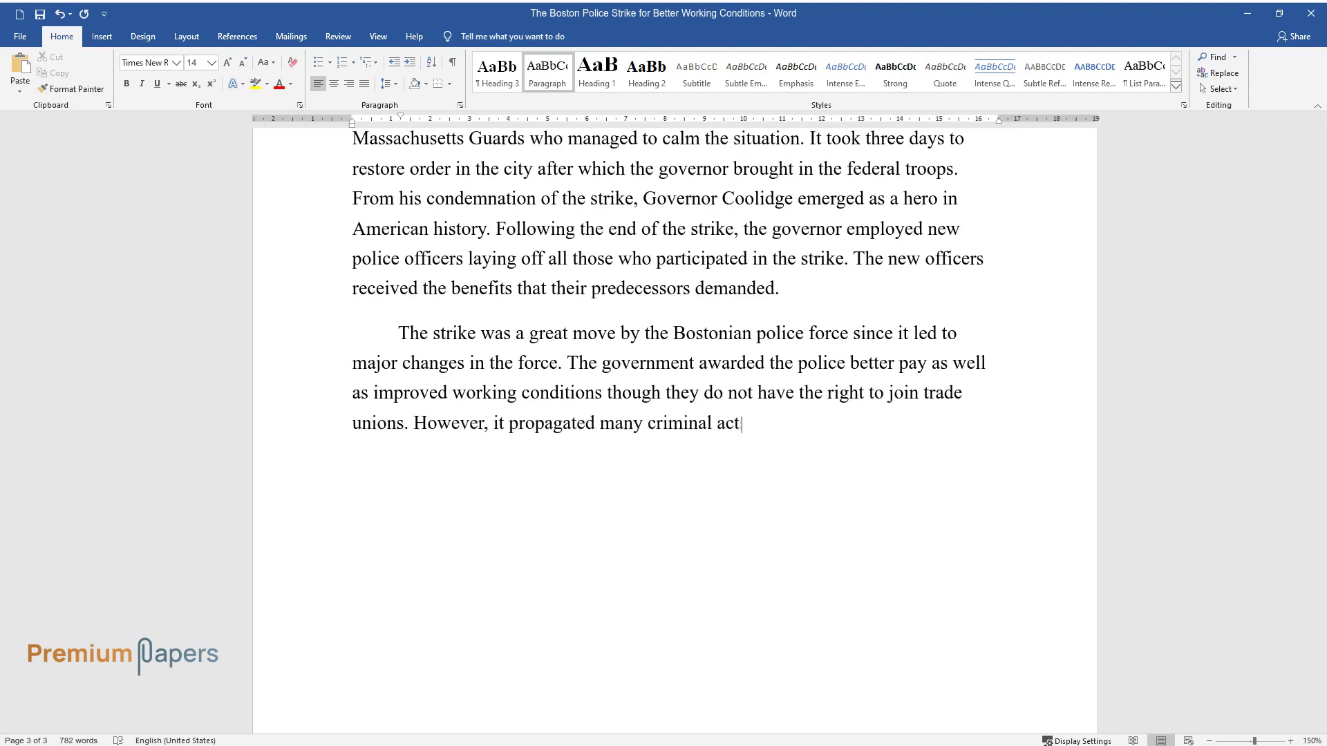
text(s in the city during the three days. We can a)
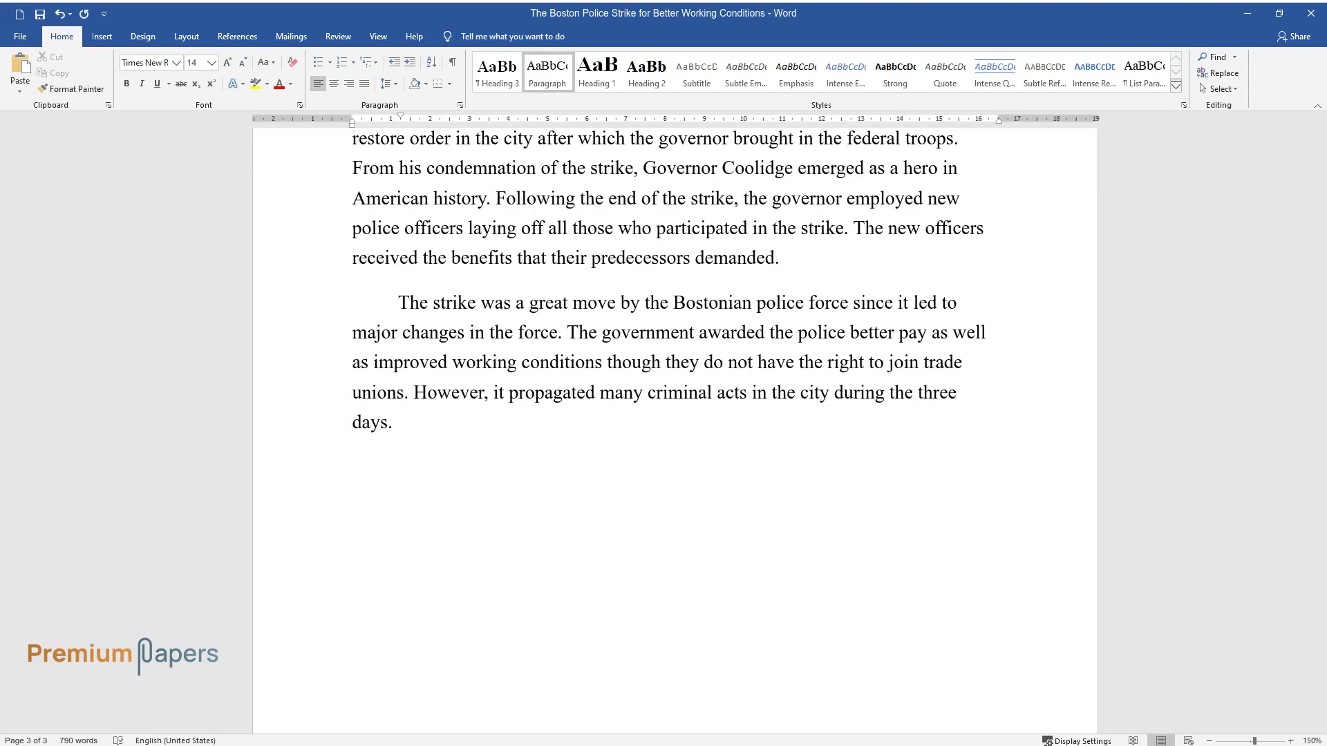
text(ttribute the occurrence of the crime to the Am)
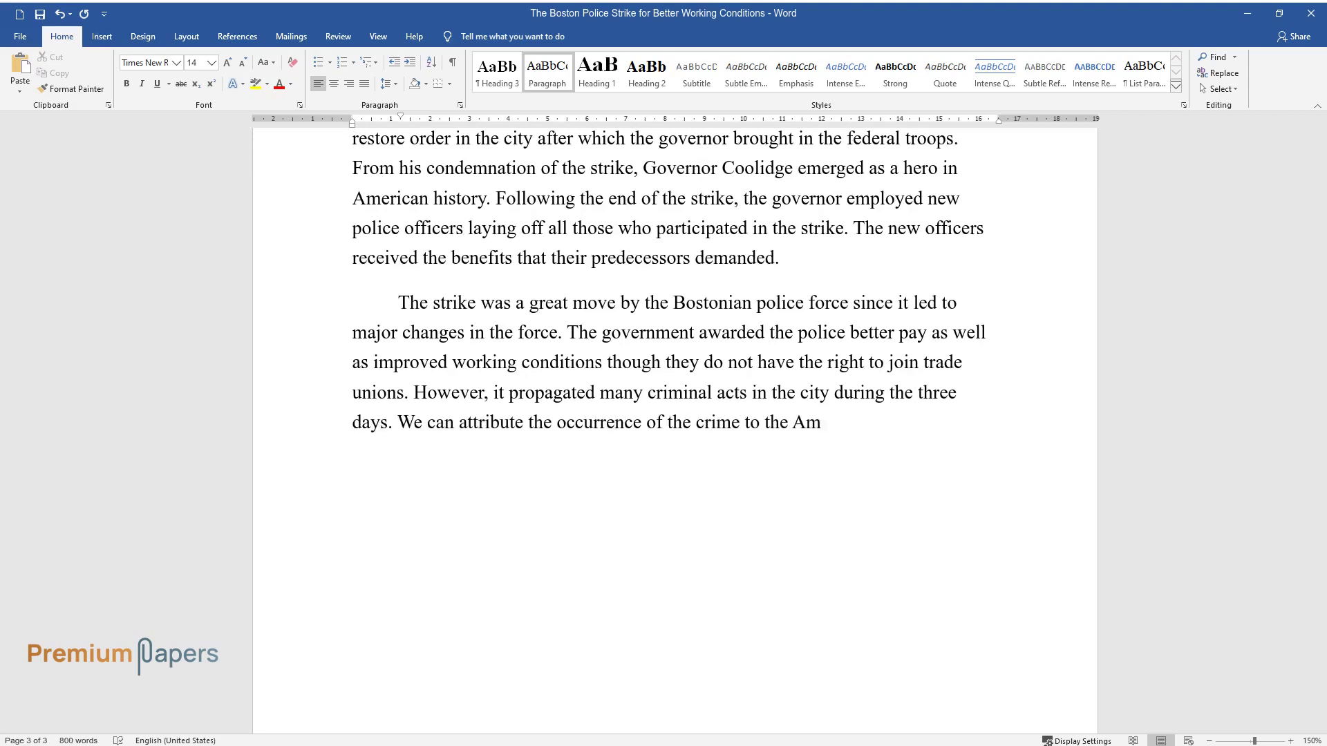
text(erican government for its failure to address the police)
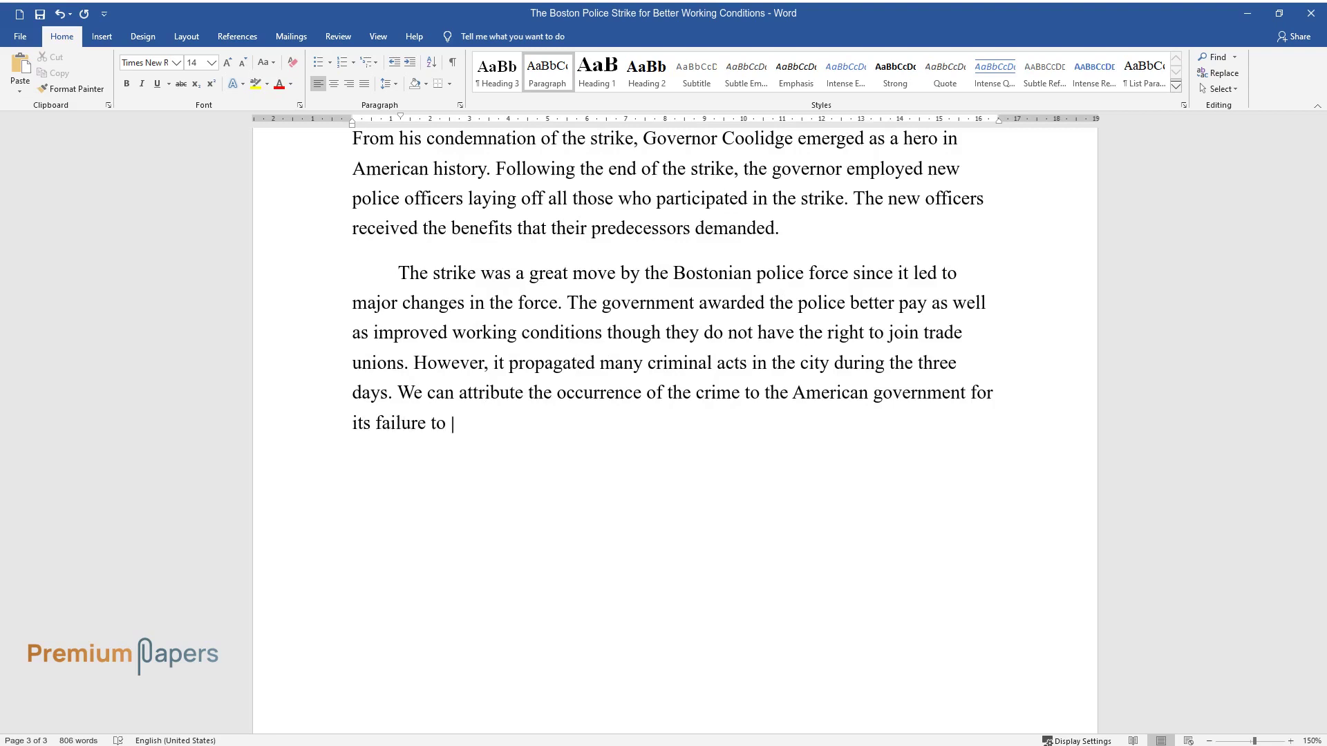
text( officers' concerns in time)
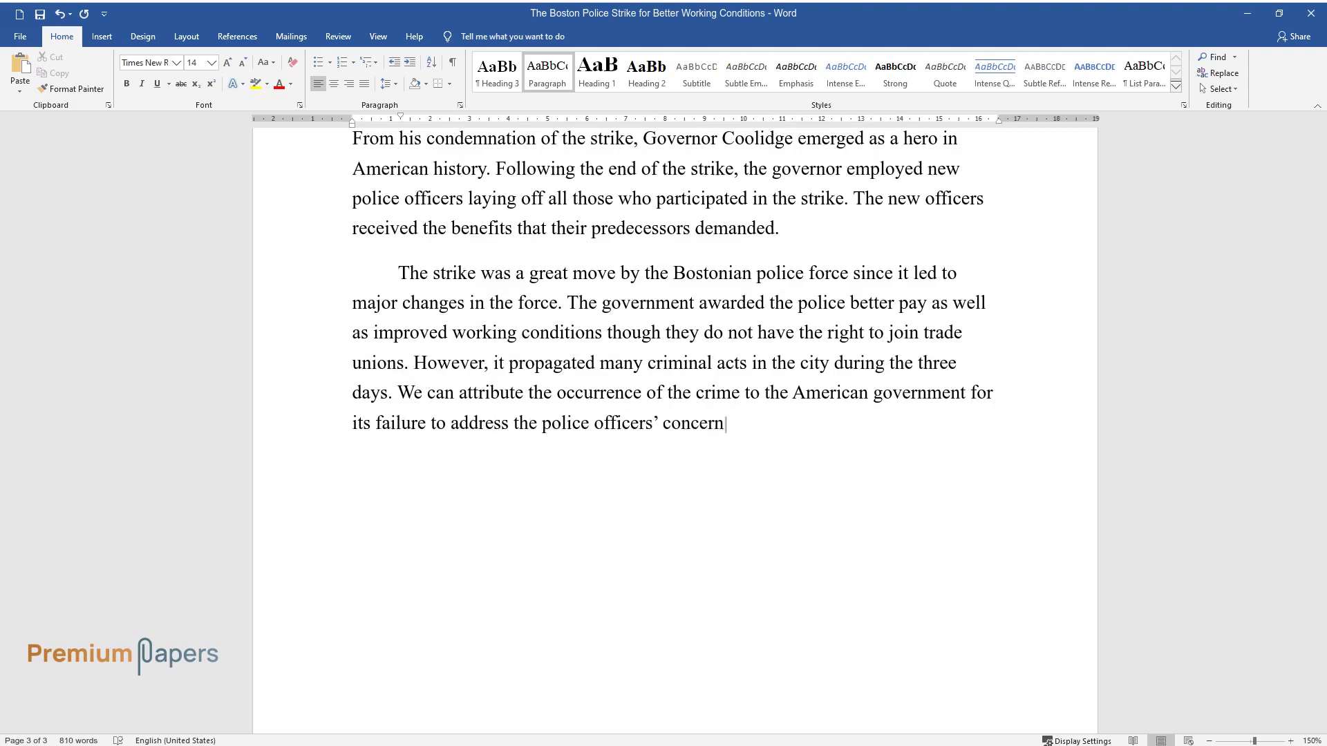
text(. If a similar strike occur)
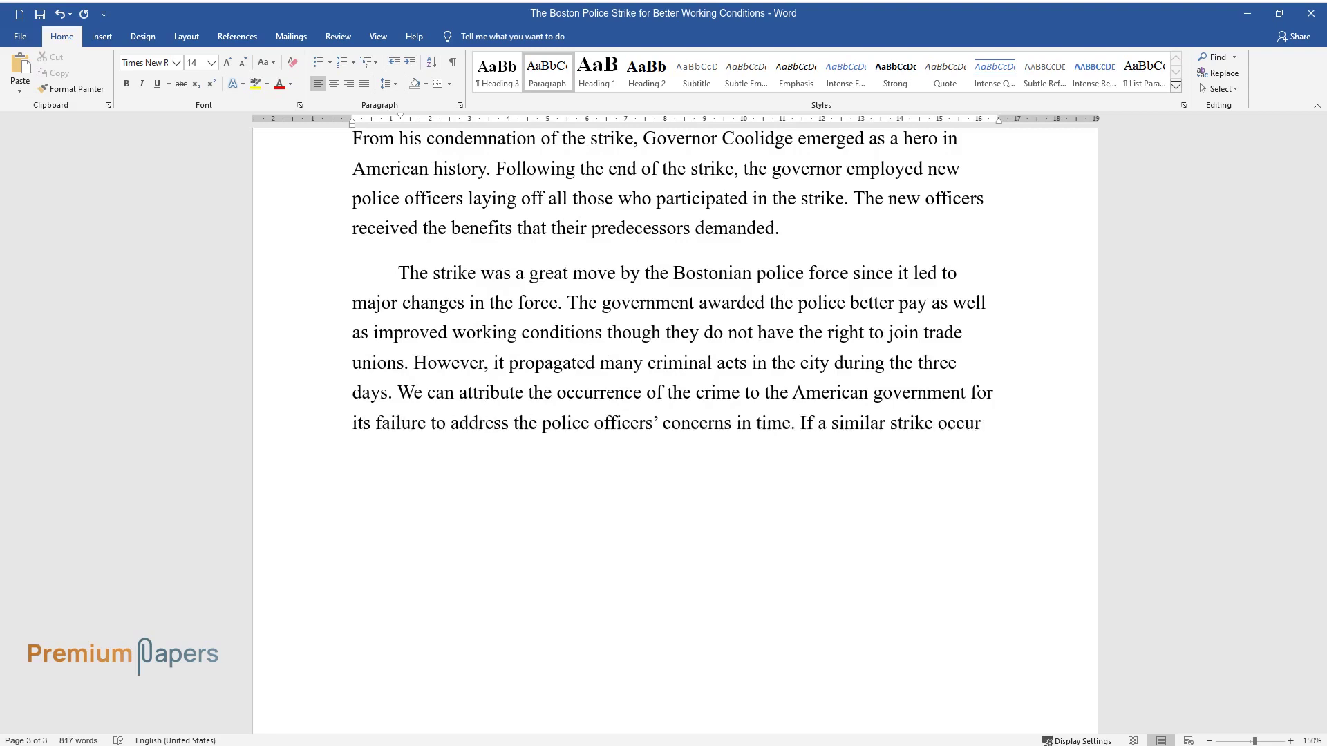
text(red in a nearby city, the situation )
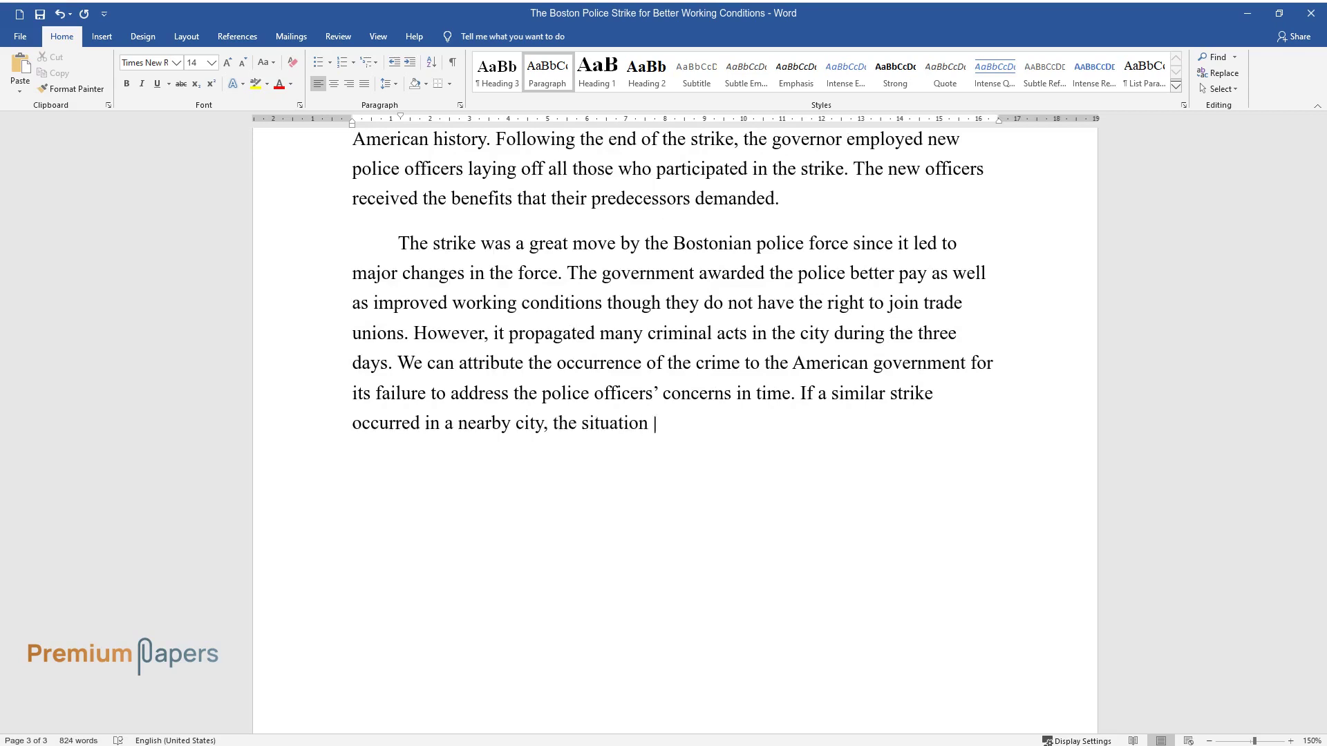
text(would not be very different from the )
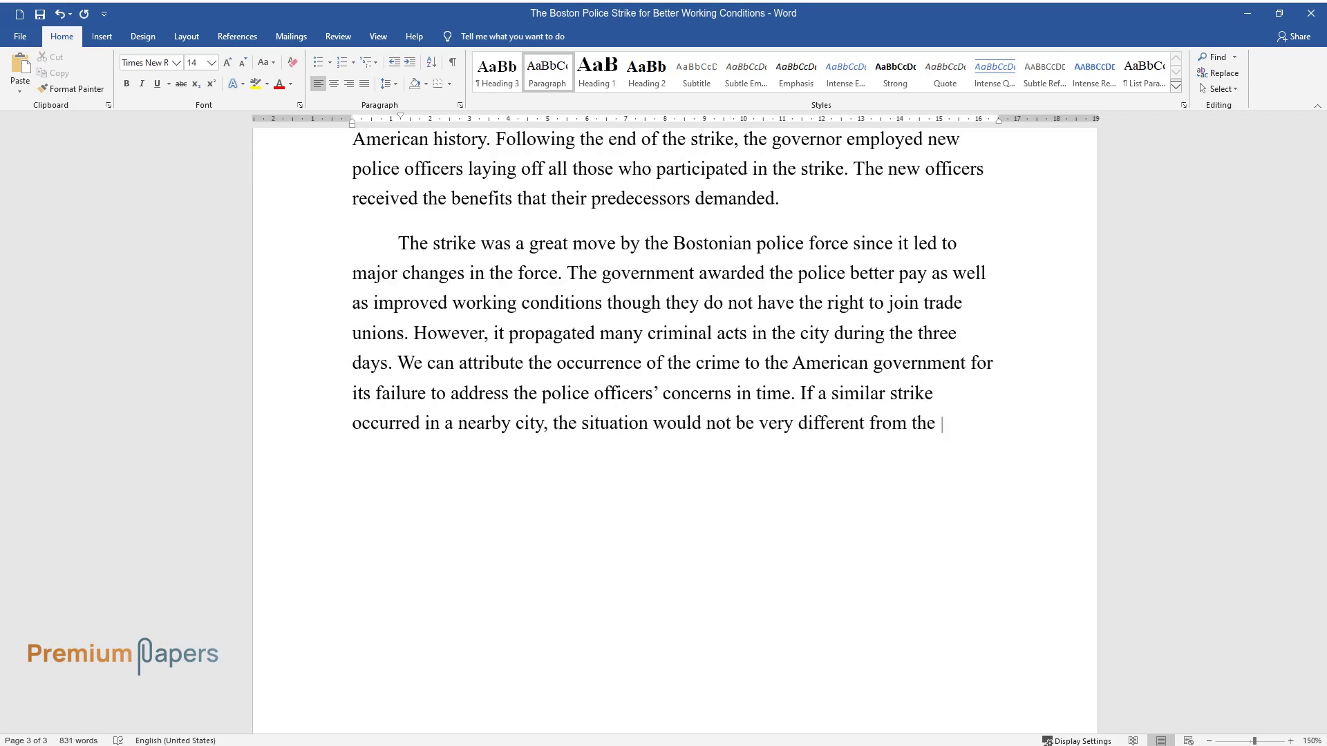
text(Bostonian case. People would involve)
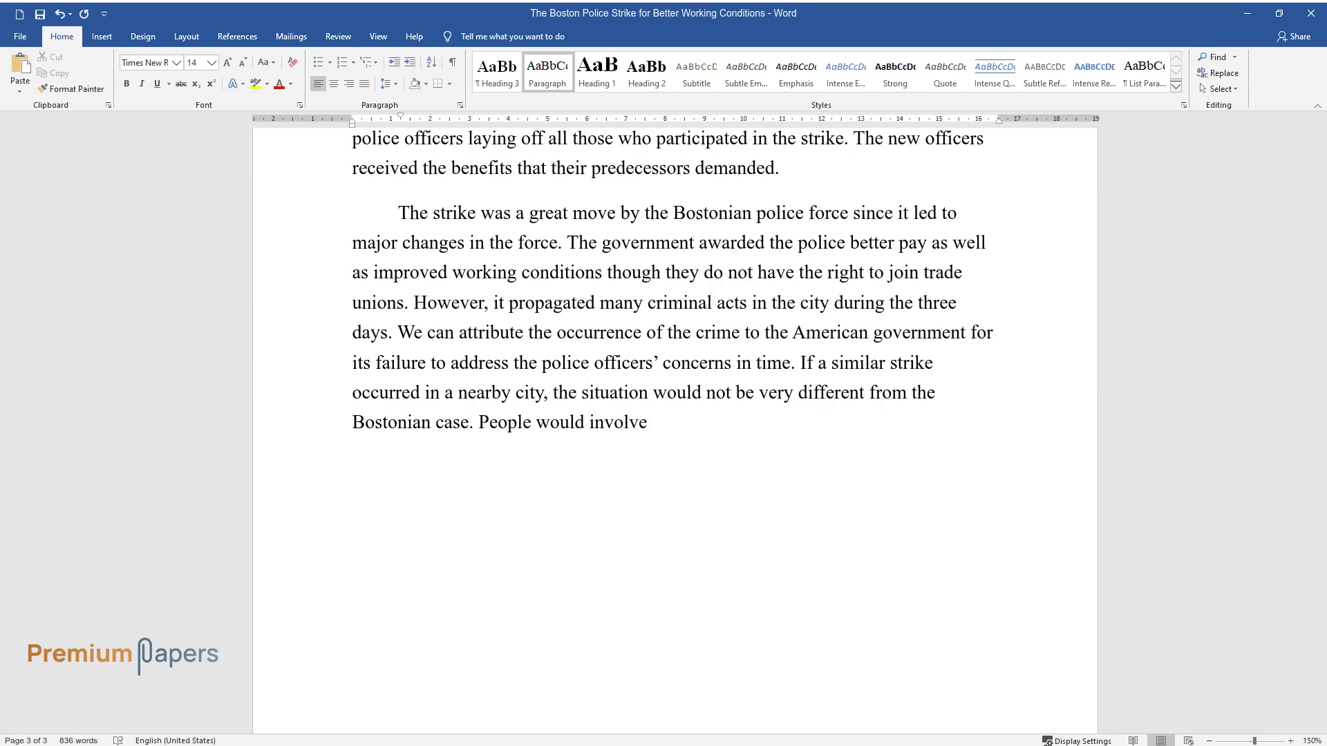
text( themselves in several criminal acts )
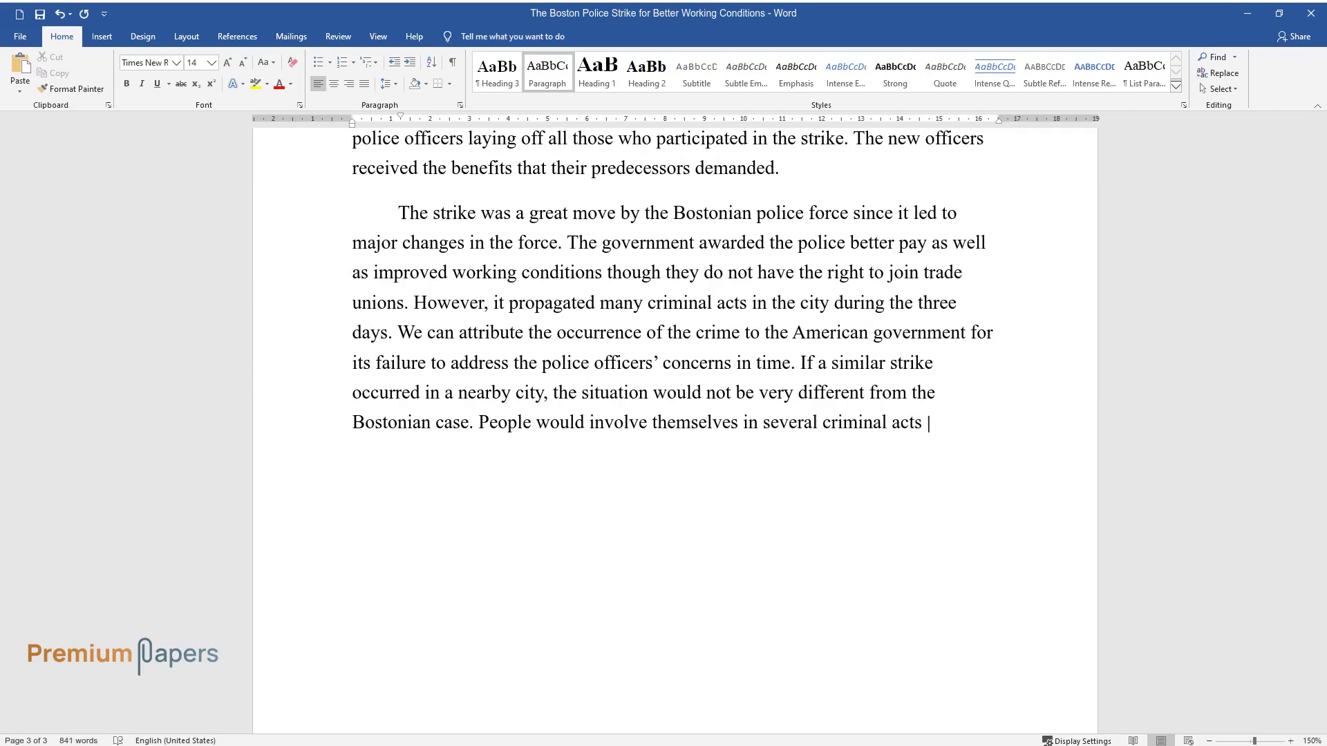
text(because the absence of the police wo)
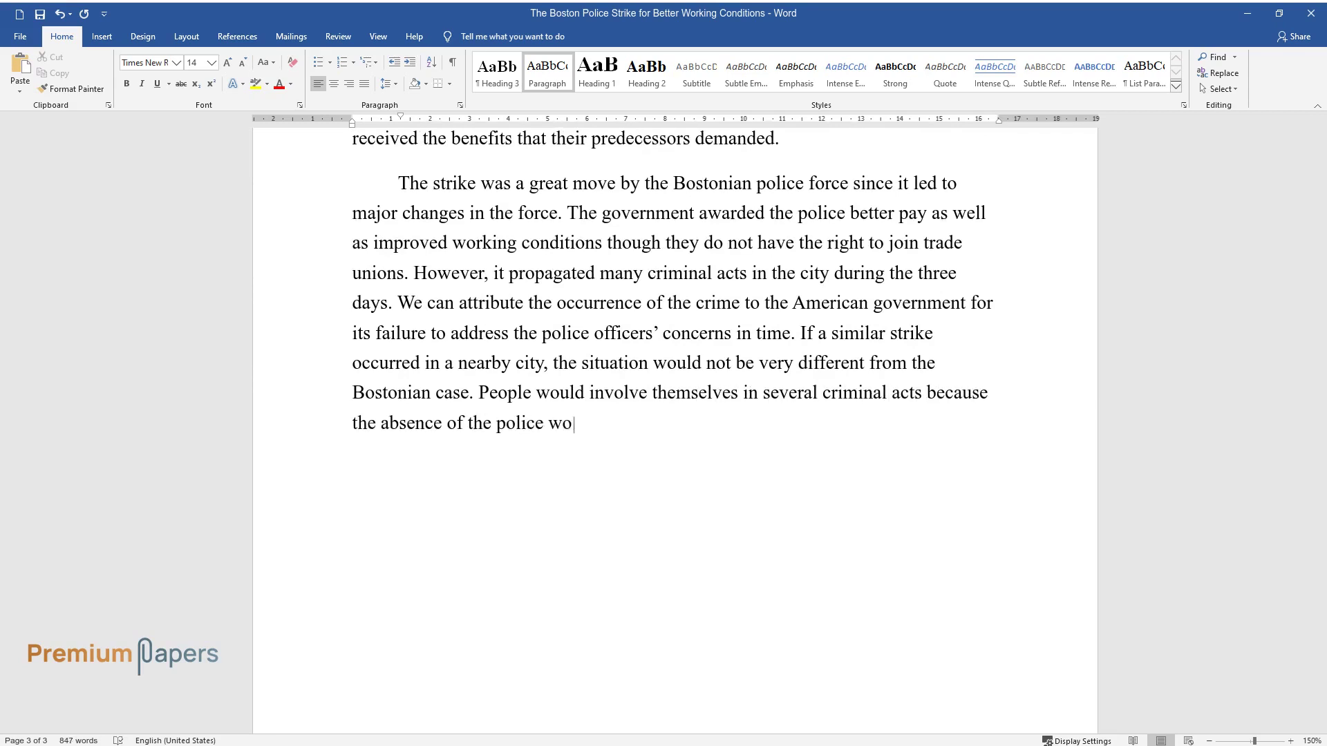
text(uld render the city defenseless.)
key(Return)
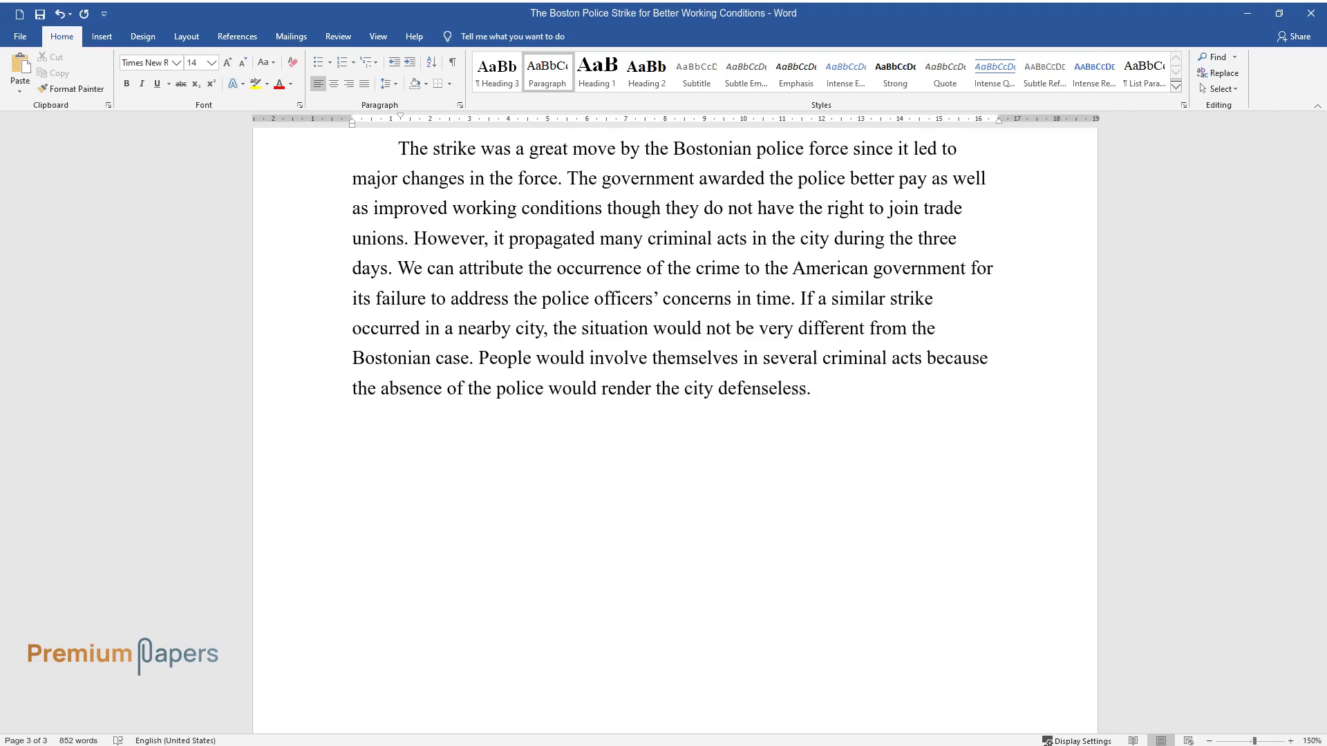
Step: Write the conclusion beginning 'In conclusion, the Boston police officers used the strike to force the government…'
text(In conclusion)
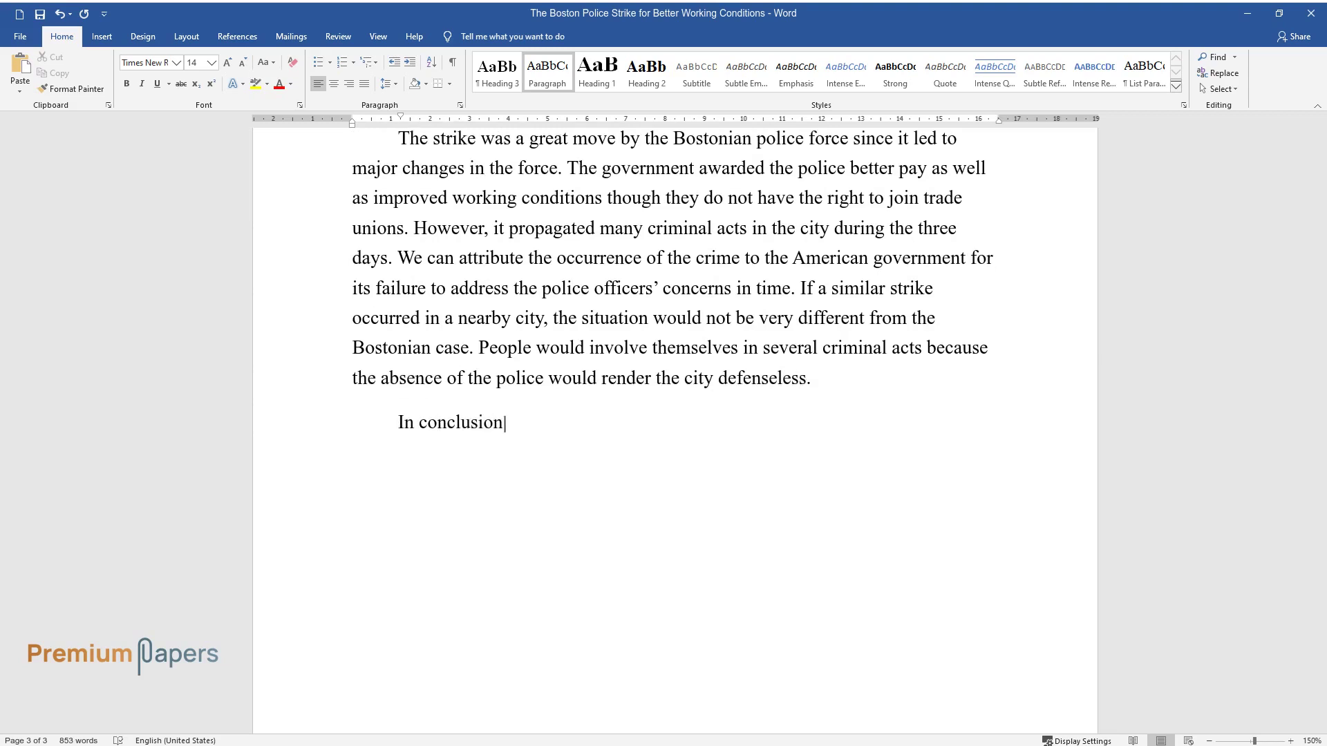
text(, the Boston police officers used th)
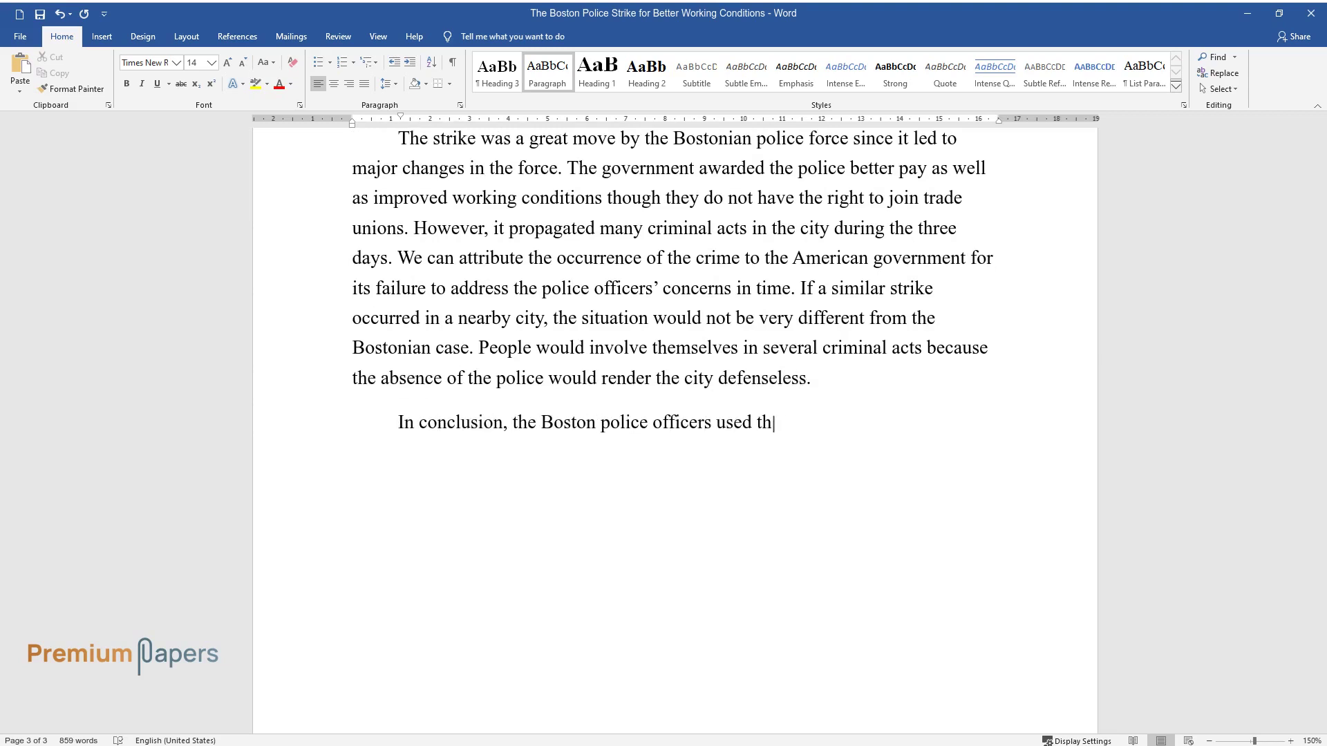
text(e strike to force the government to)
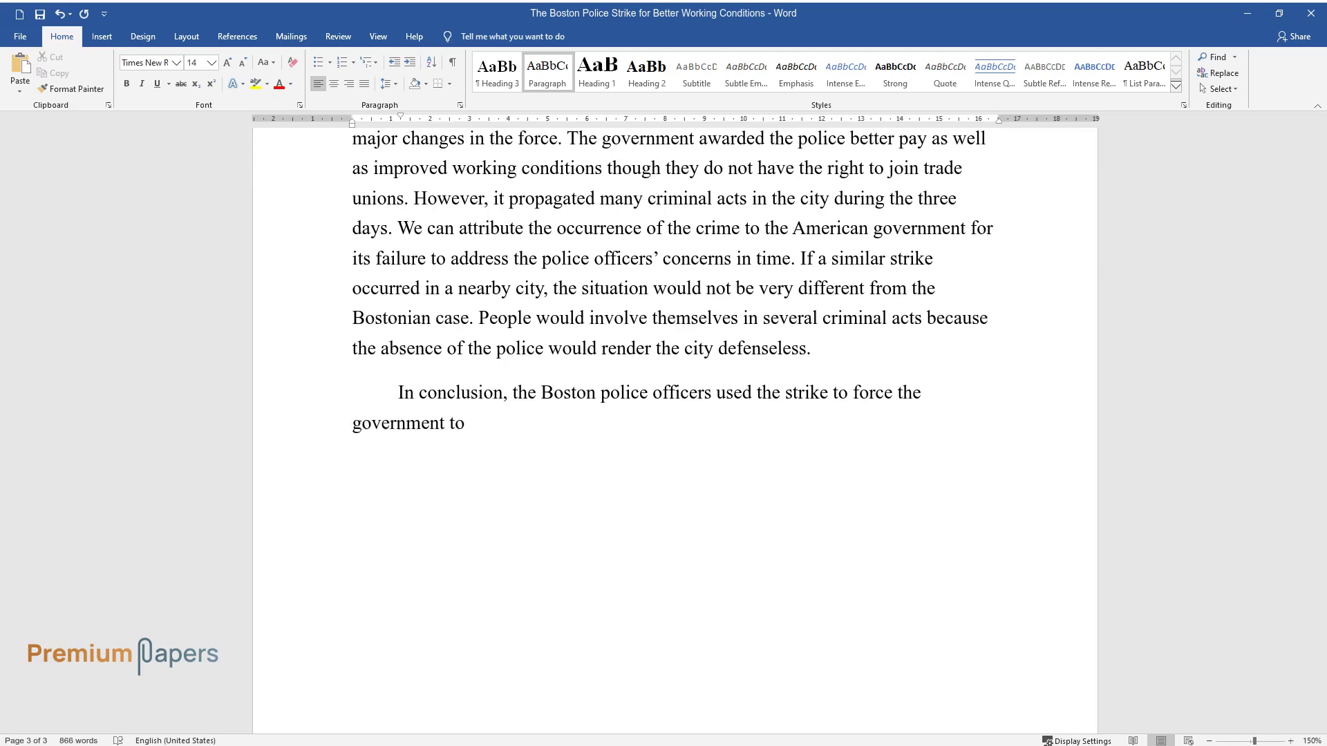
text( address some of the problems that t)
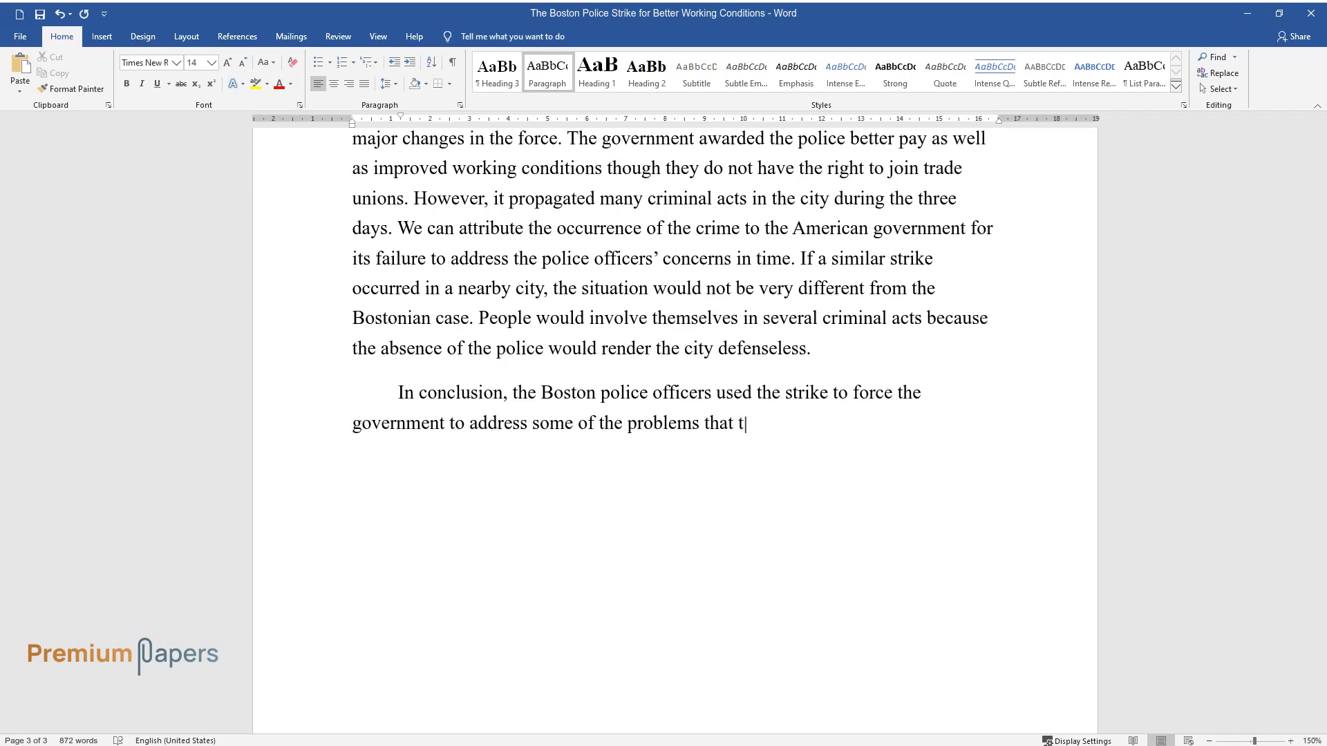
text(hey encountered. The problems includ)
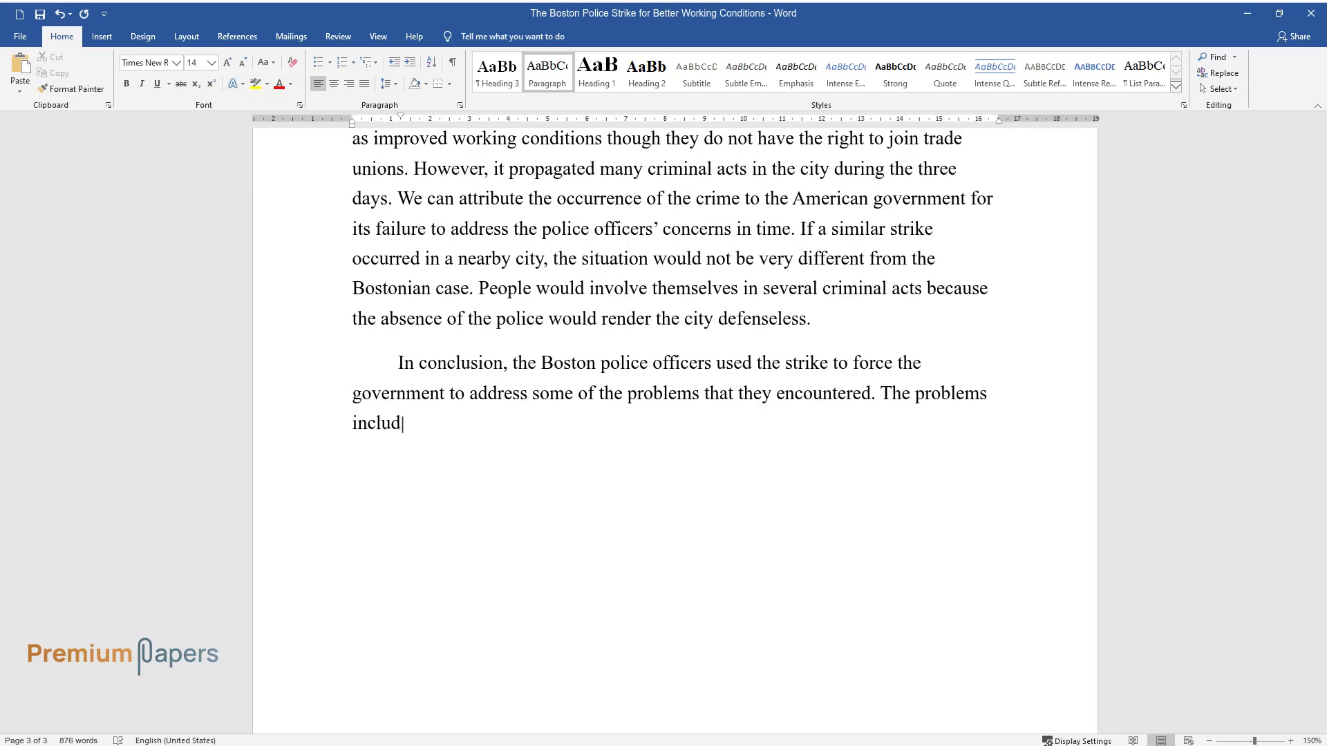
text(ed low pay, poor working conditions)
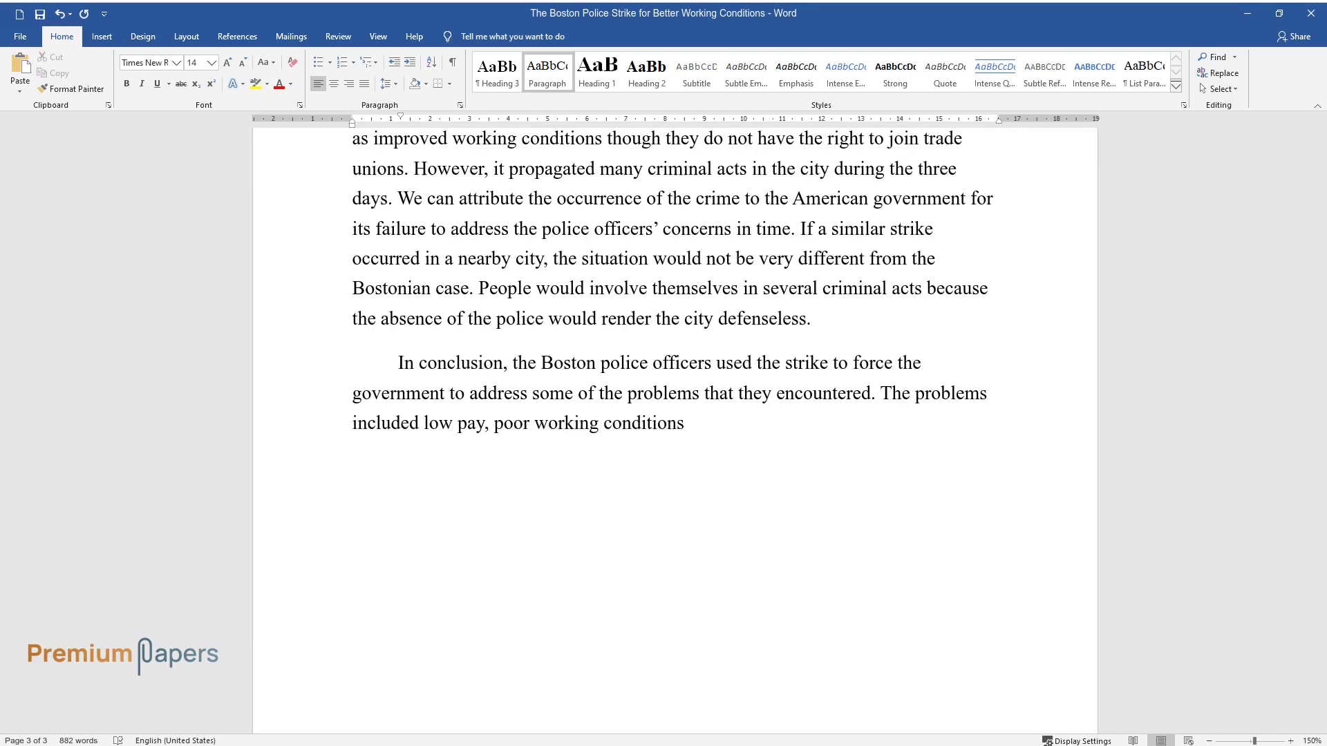
text( as well as their right to join trade)
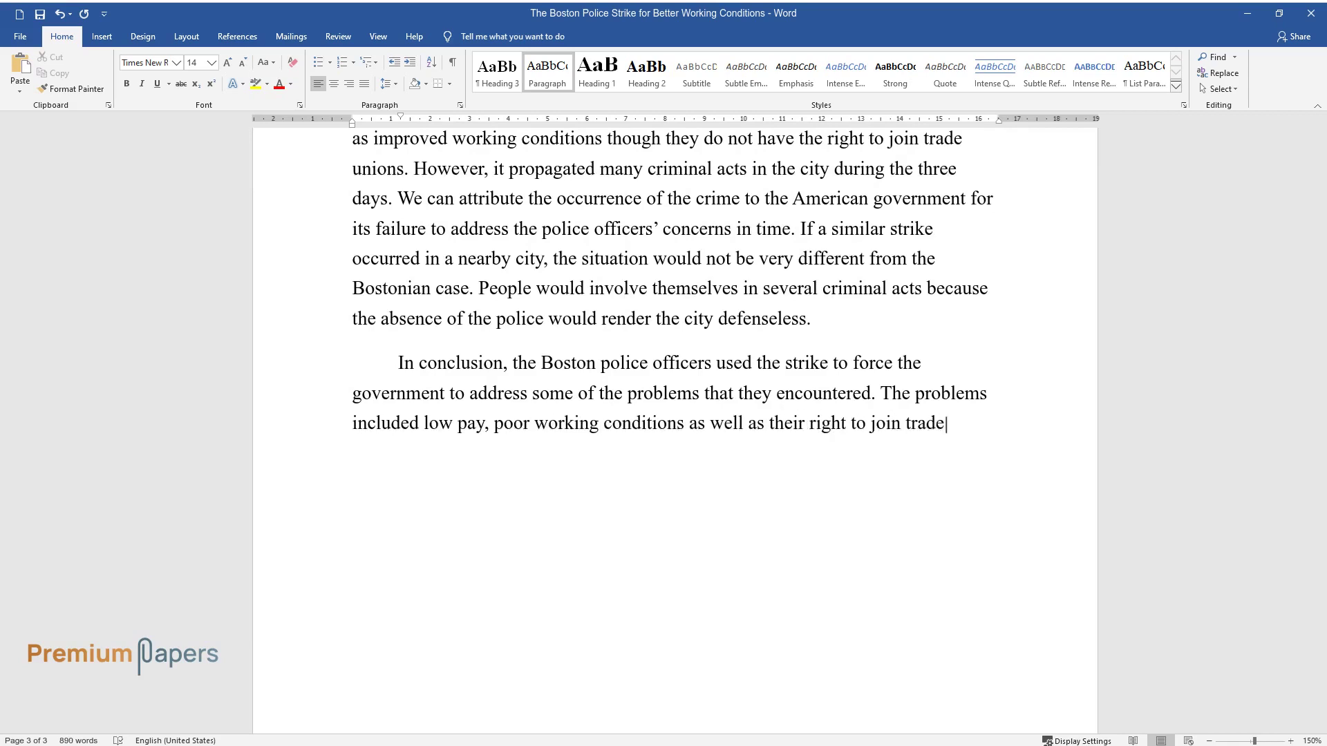
text( unions. The police officers who w)
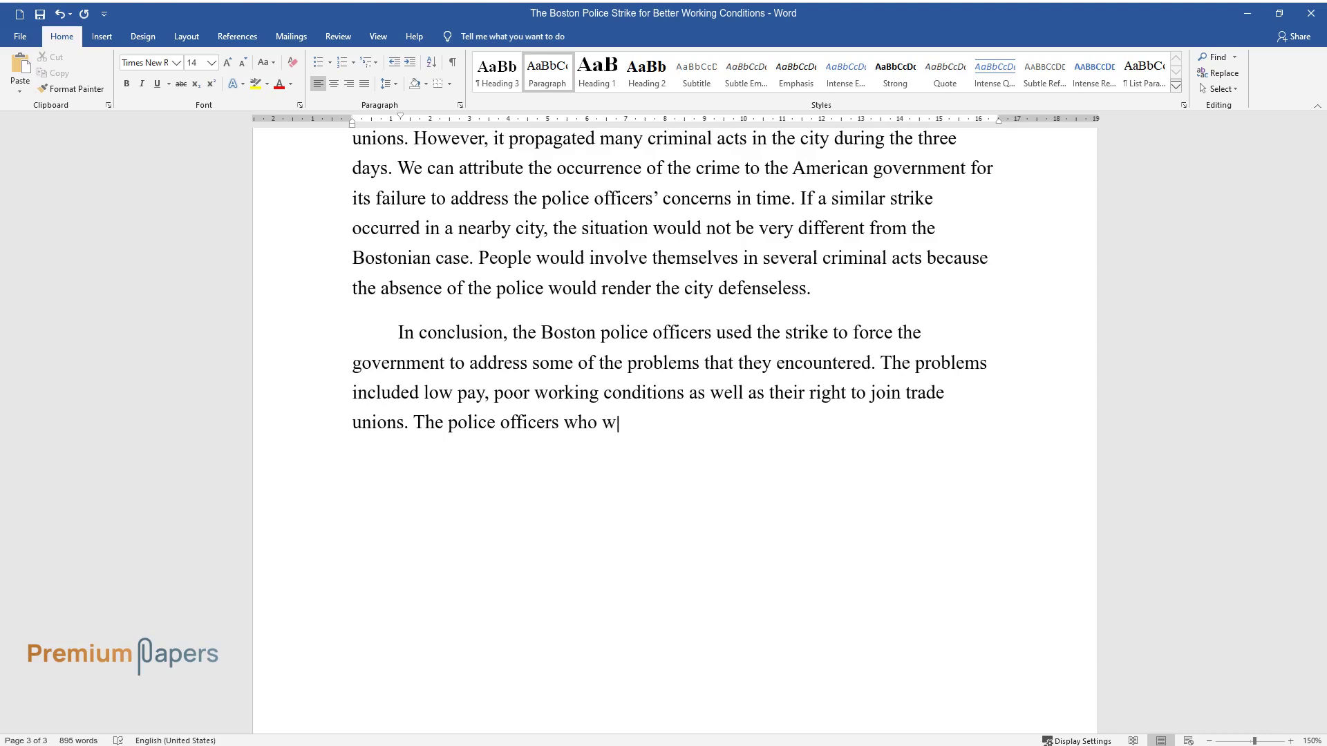
text(ere actively involved in the strike l)
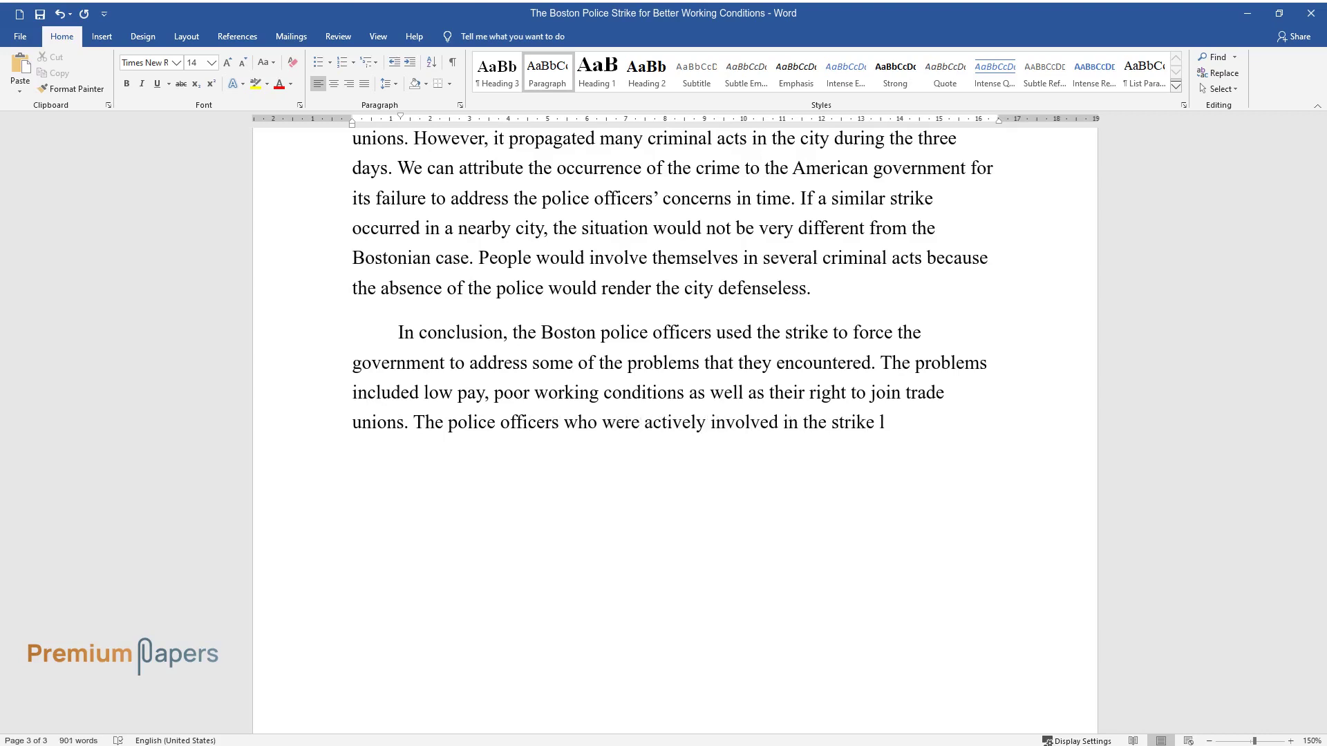
text(ost their jobs paving the way for ne)
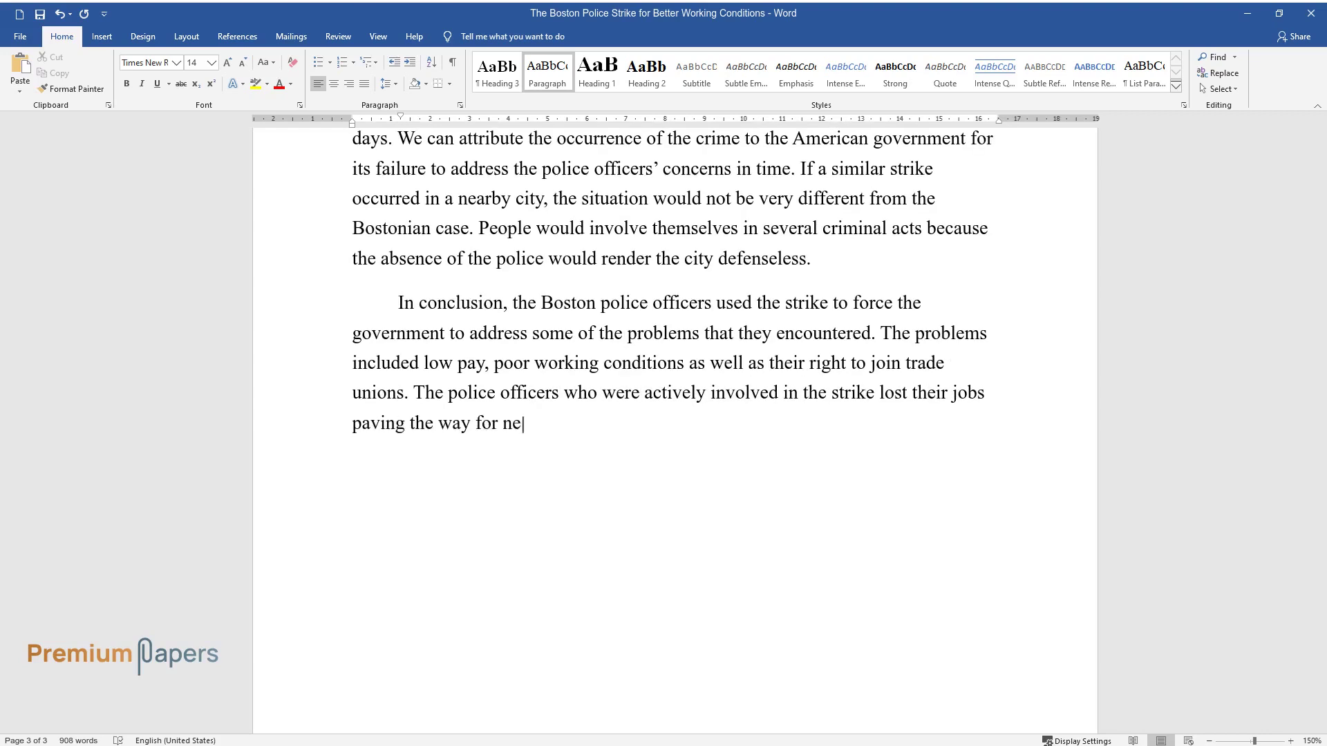
text(w officers in the police force. The )
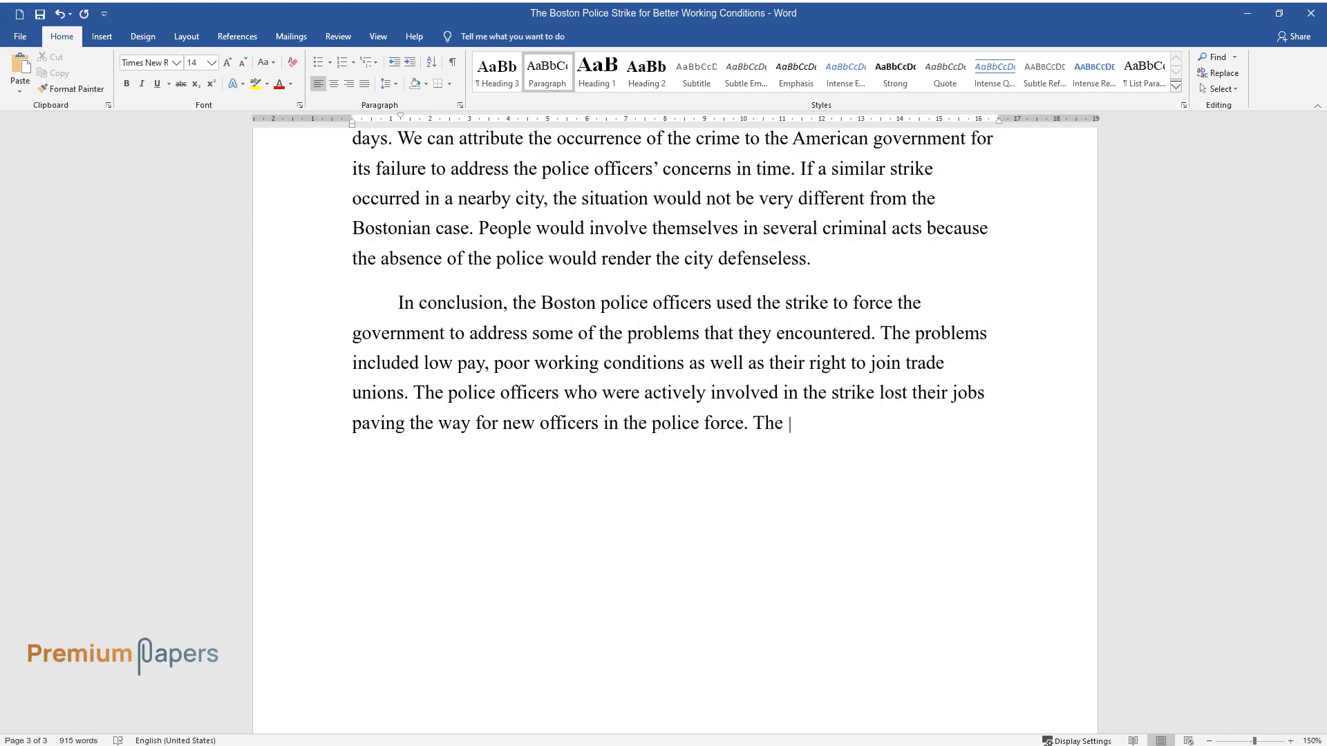
text(government addressed some of the concerns but their r)
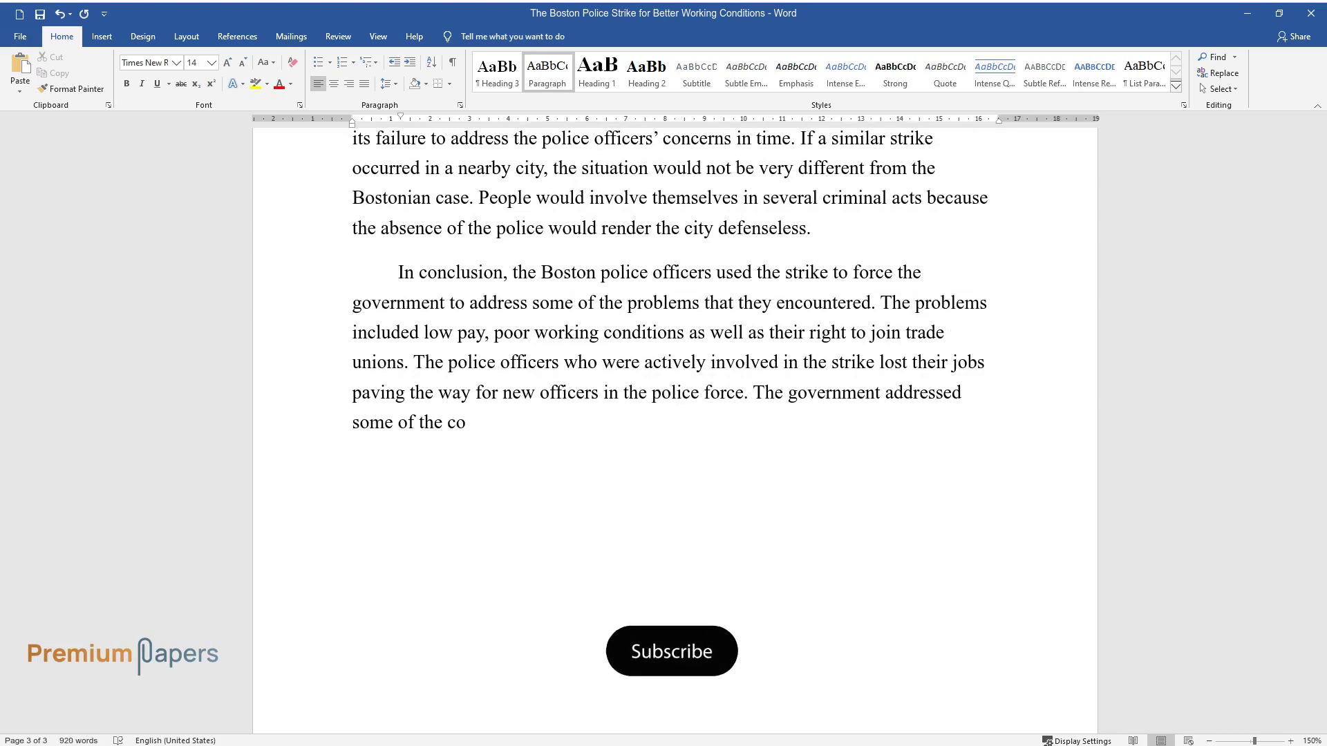
text(ight to join trade)
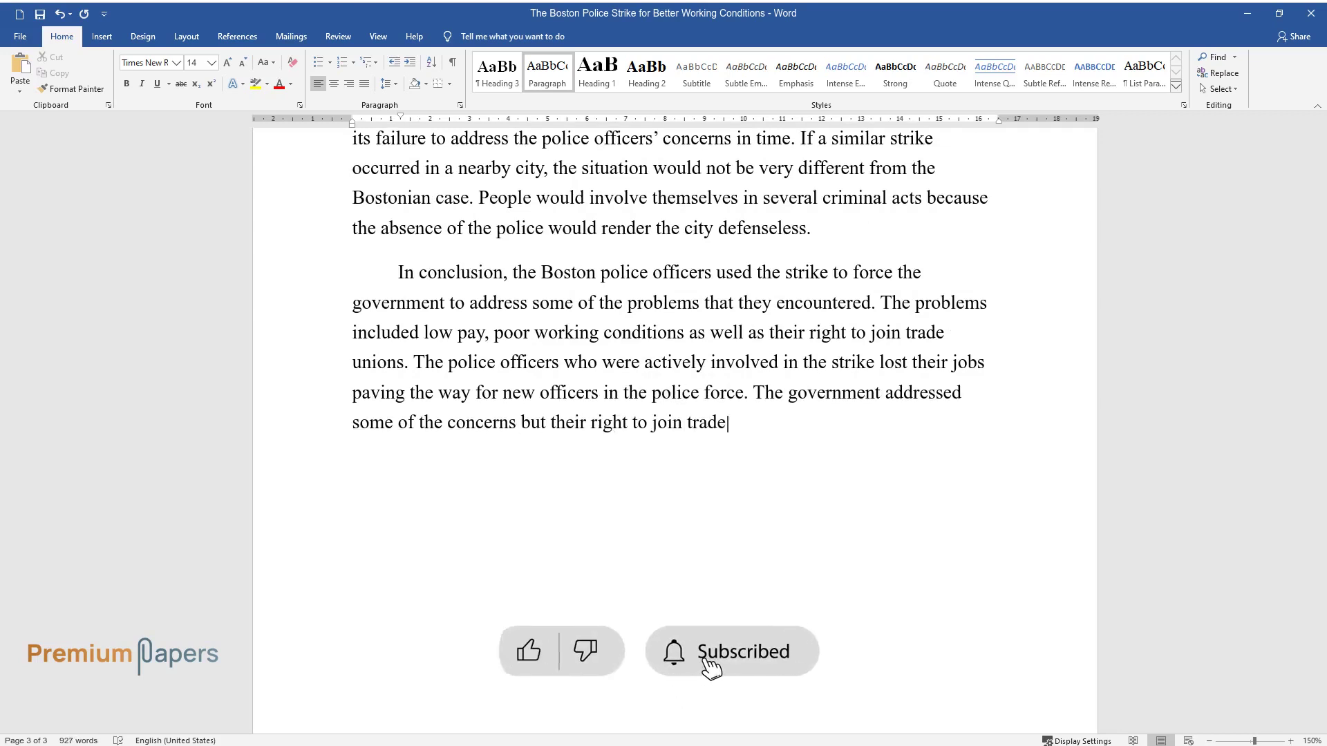
text( unions remains a major concern up-to-date. Calvin Coo)
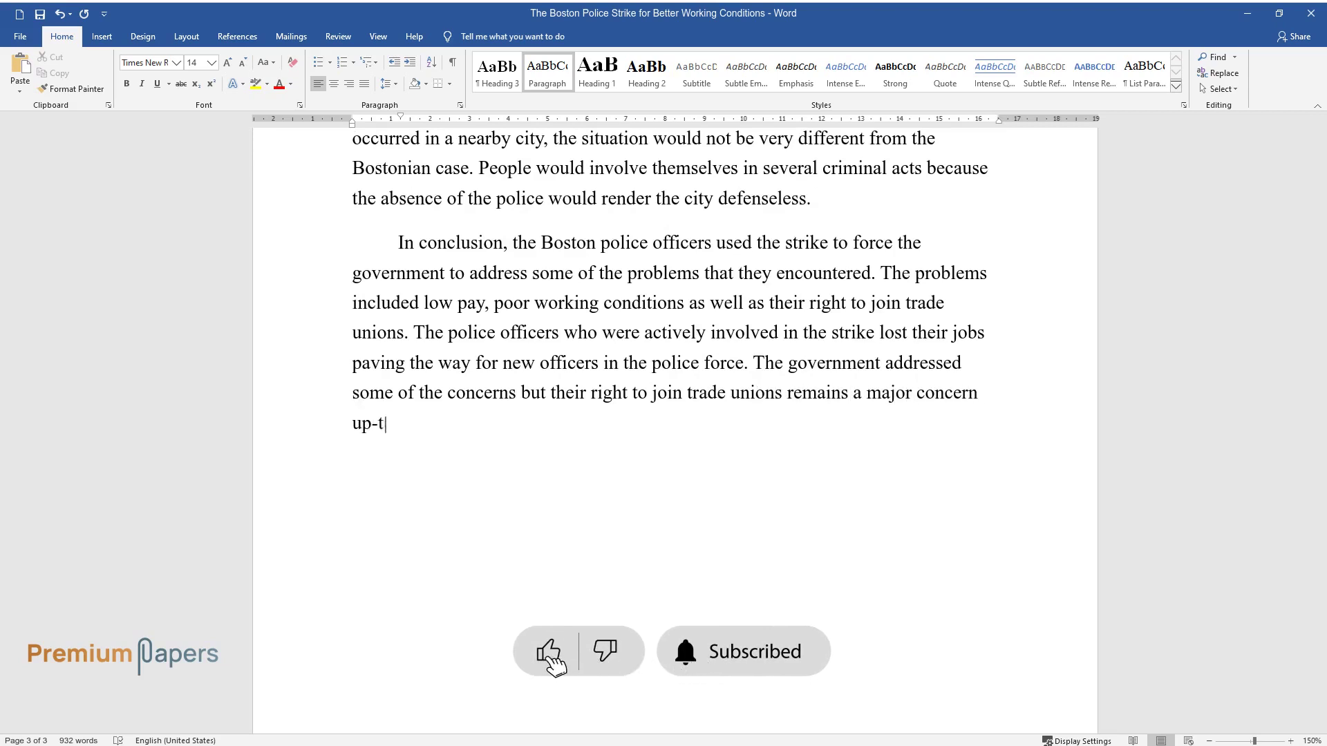
text(lidge emerged as a)
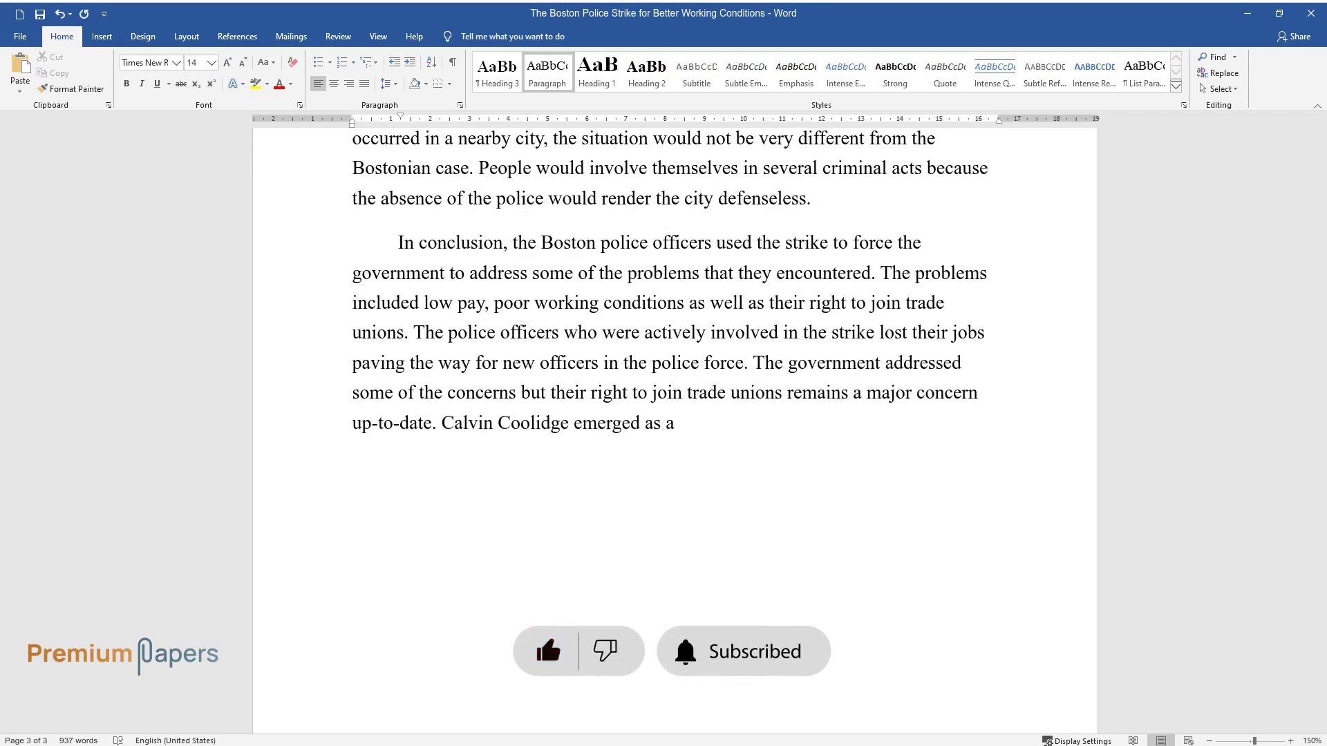
text(n American hero during the strike.)
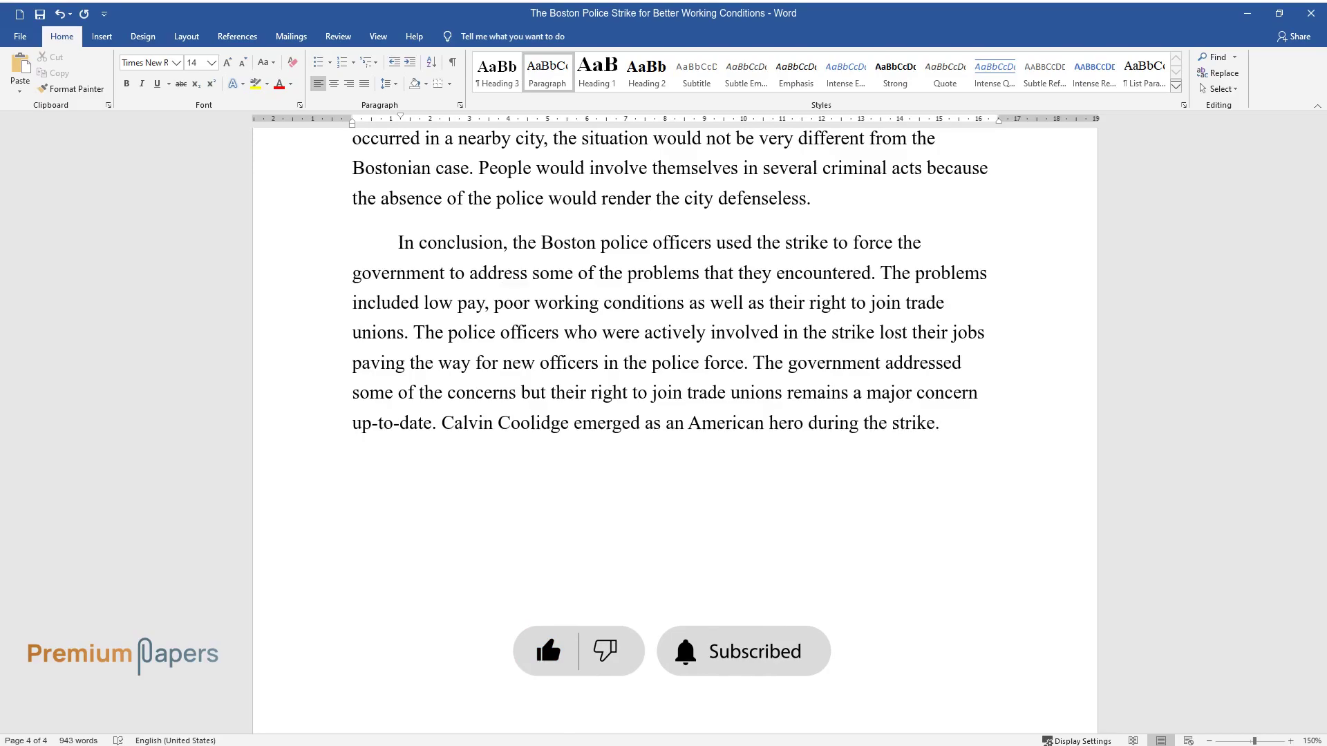